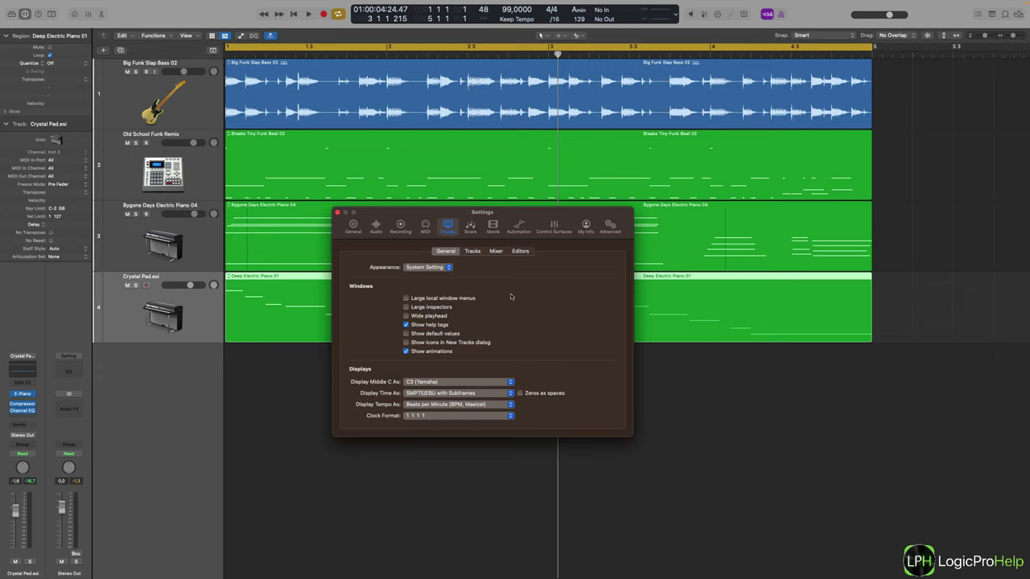
Look through the settings categories, the Editors, Mixer and General pages of the Display settings, and the Appearance options
drag(492, 212, 528, 227)
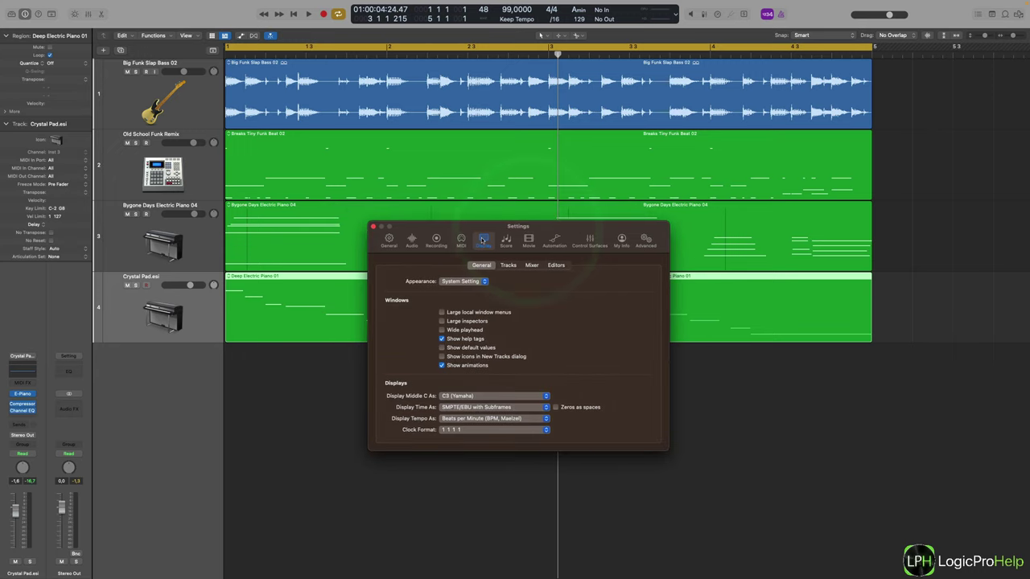
click(40, 5)
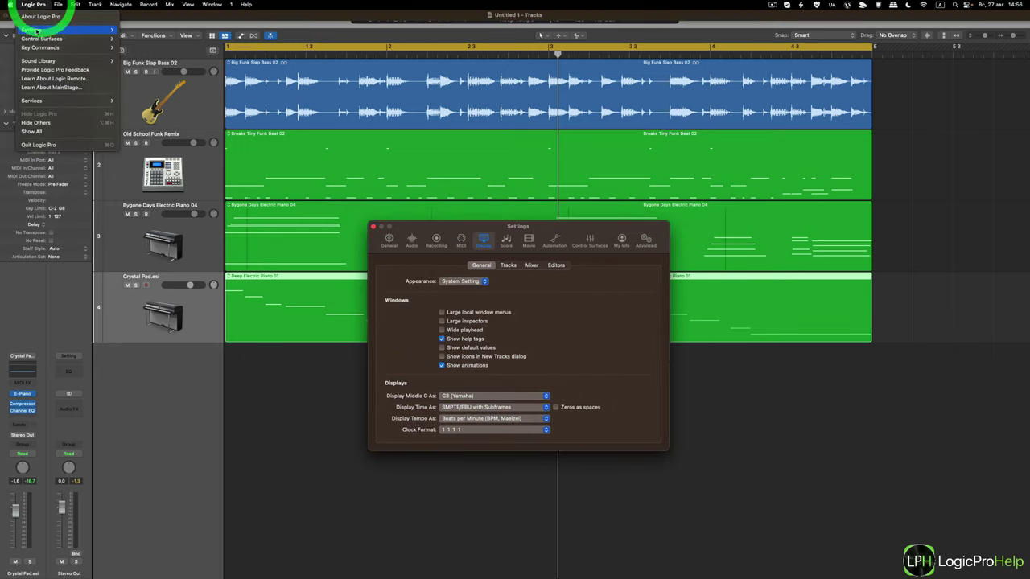
mouse_move(34, 30)
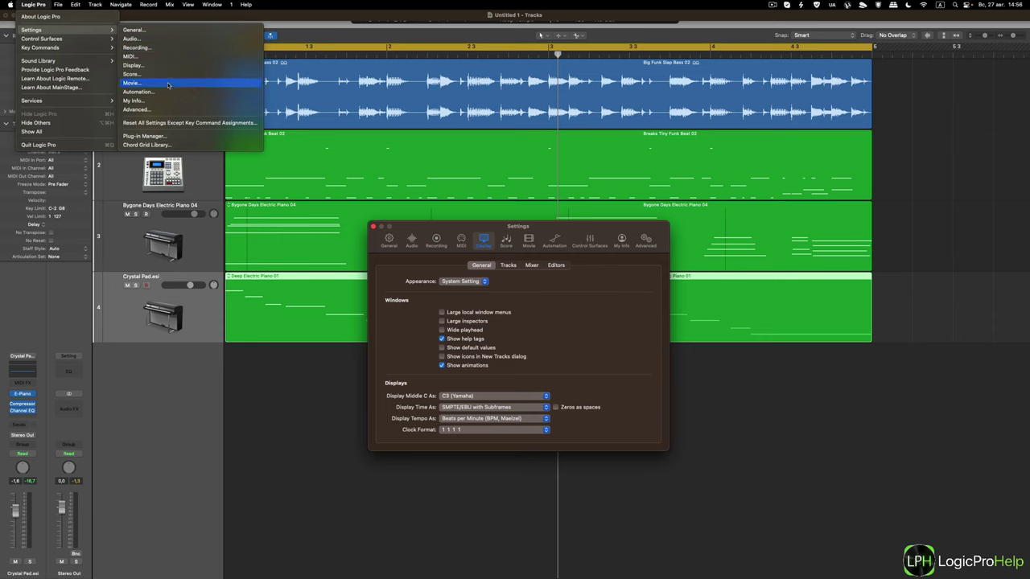
click(552, 298)
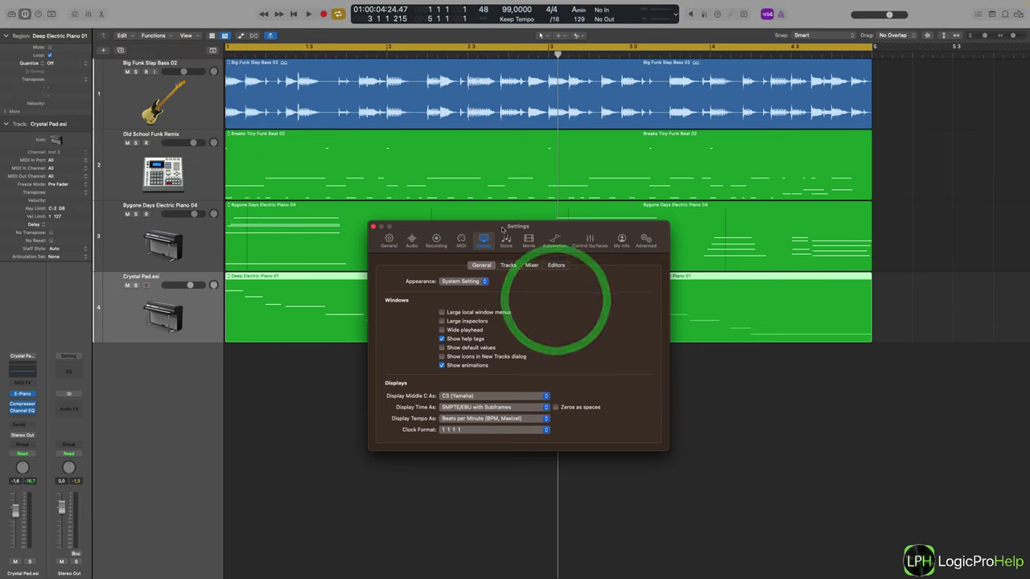
drag(502, 229, 488, 203)
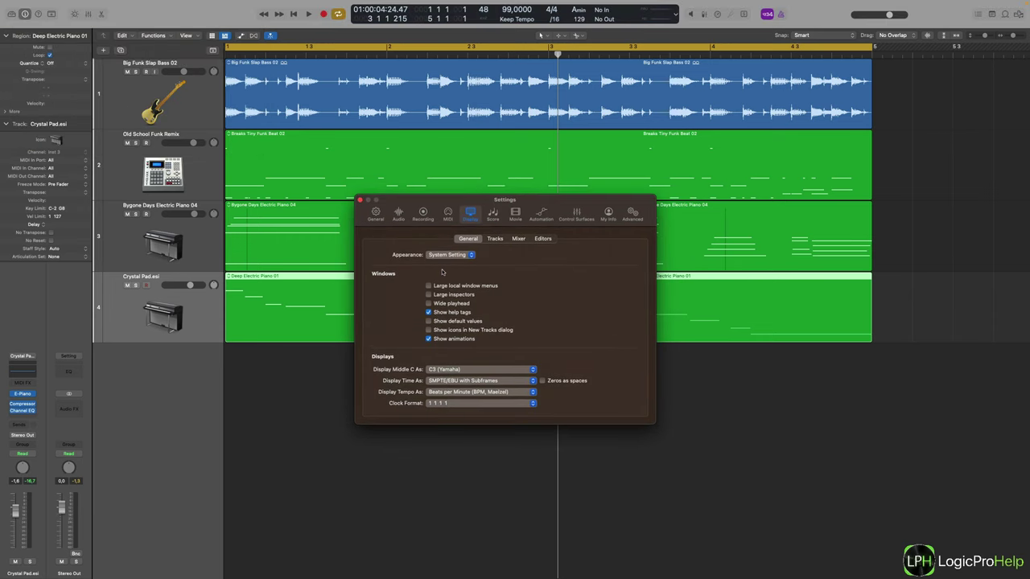
click(544, 239)
click(518, 239)
click(473, 240)
click(455, 256)
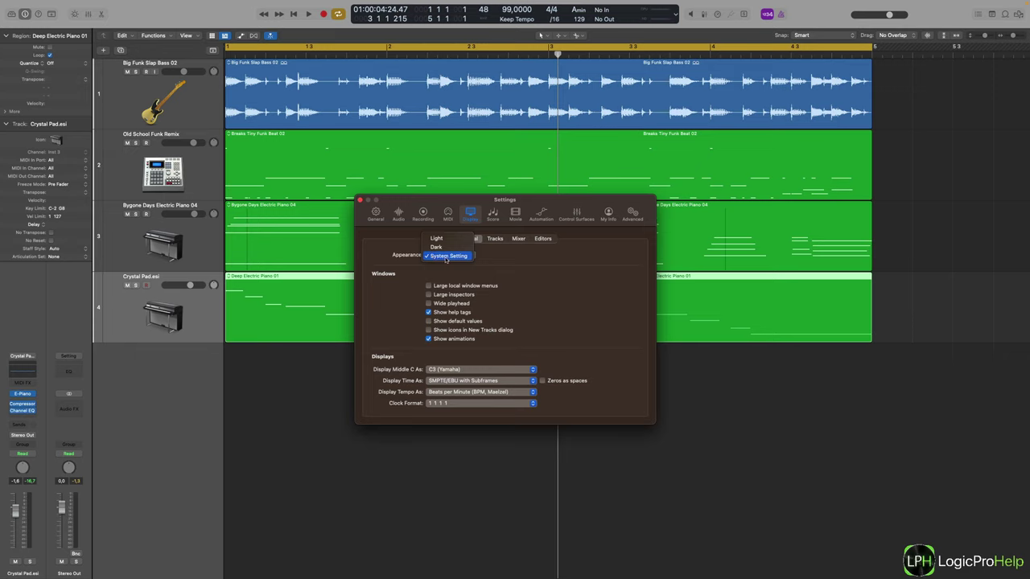
click(628, 299)
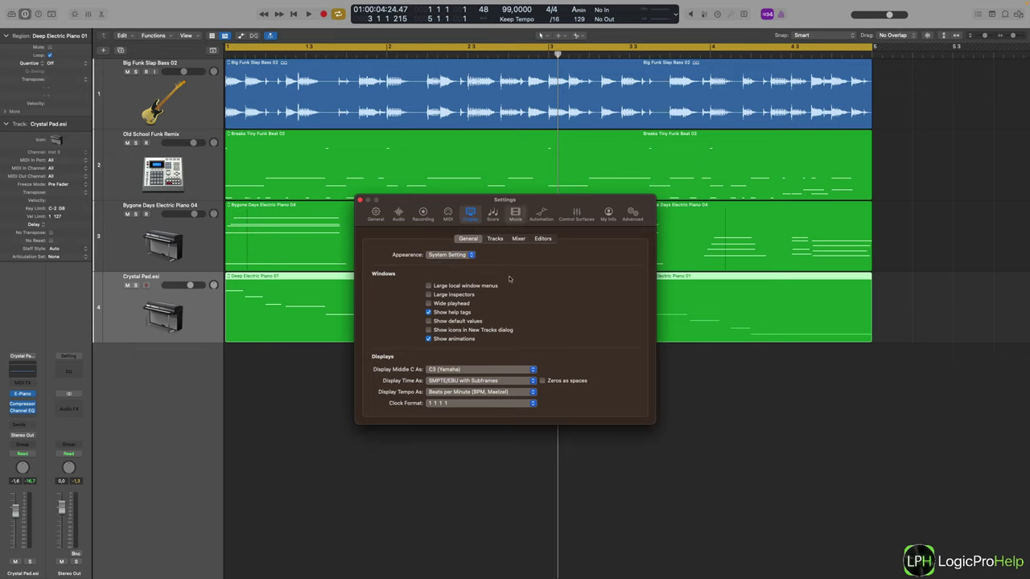
Try the Light and Dark appearances in the Display settings and return Appearance to System Setting
mouse_move(547, 200)
mouse_down()
mouse_move(534, 236)
mouse_move(562, 197)
mouse_up()
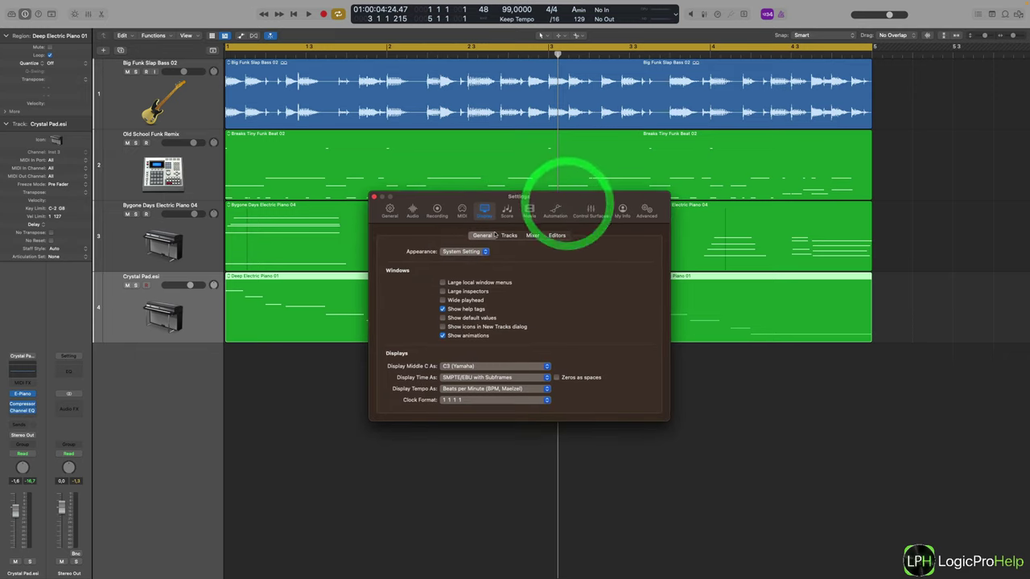
click(465, 251)
click(464, 234)
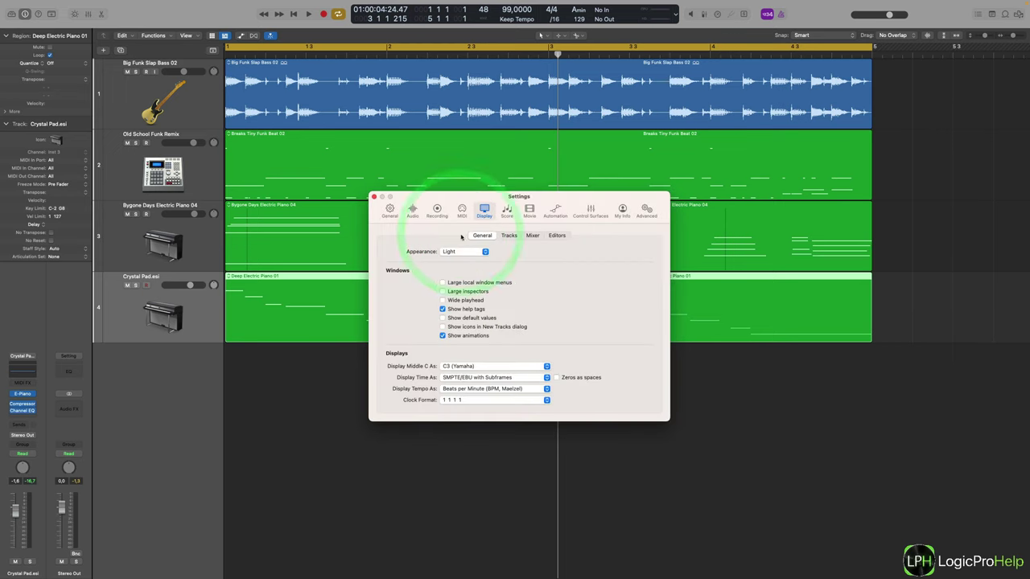
drag(541, 200, 501, 198)
click(425, 251)
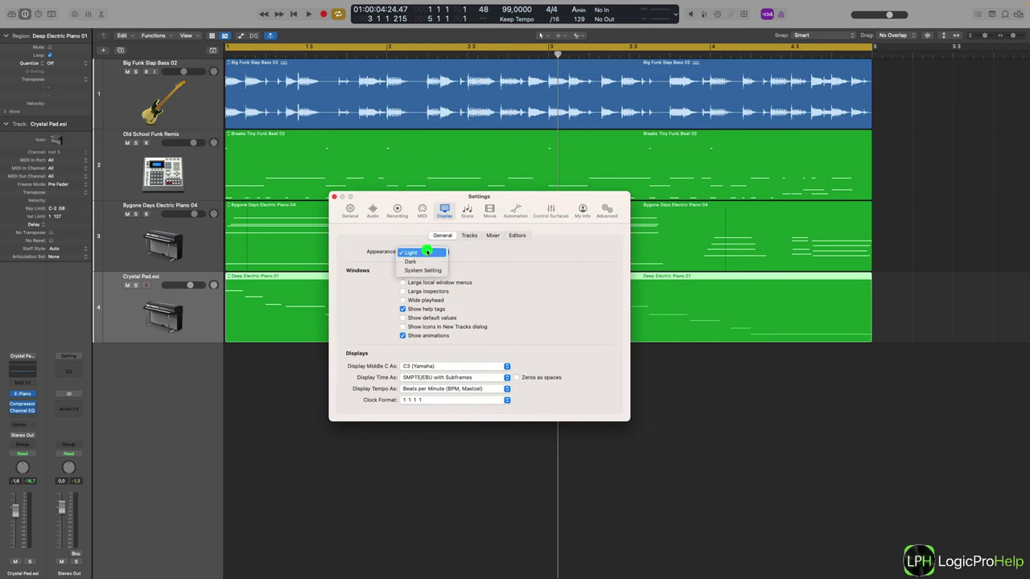
click(421, 260)
click(420, 253)
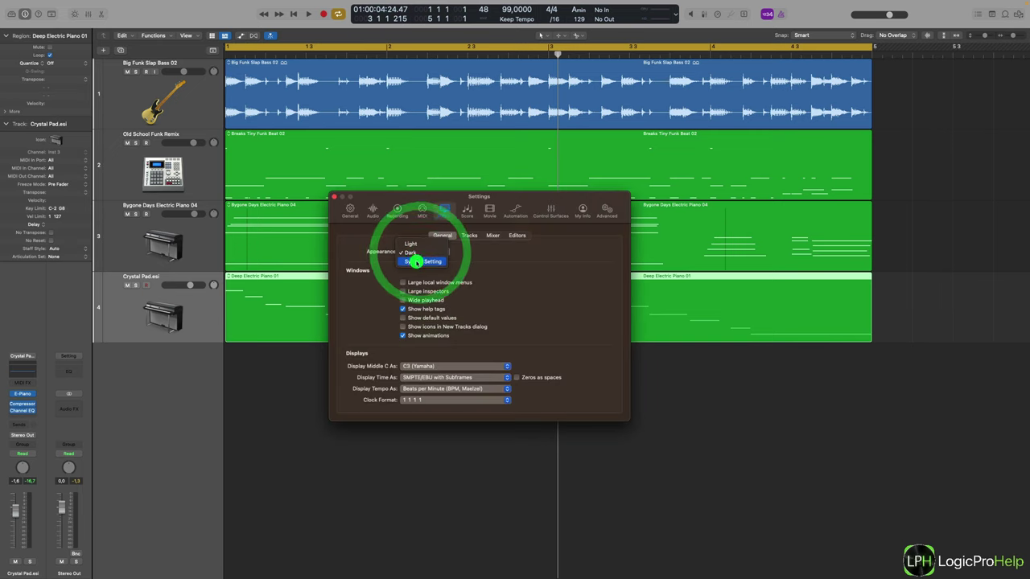
click(421, 262)
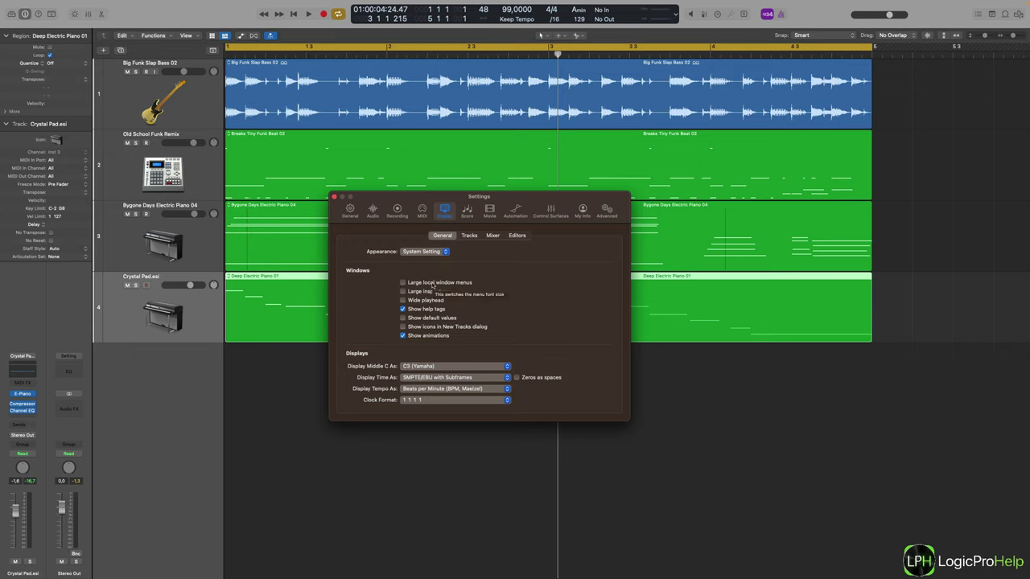
Toggle the Large inspectors option on and off to compare the inspector text size, leaving it off
click(433, 283)
mouse_move(486, 287)
click(403, 290)
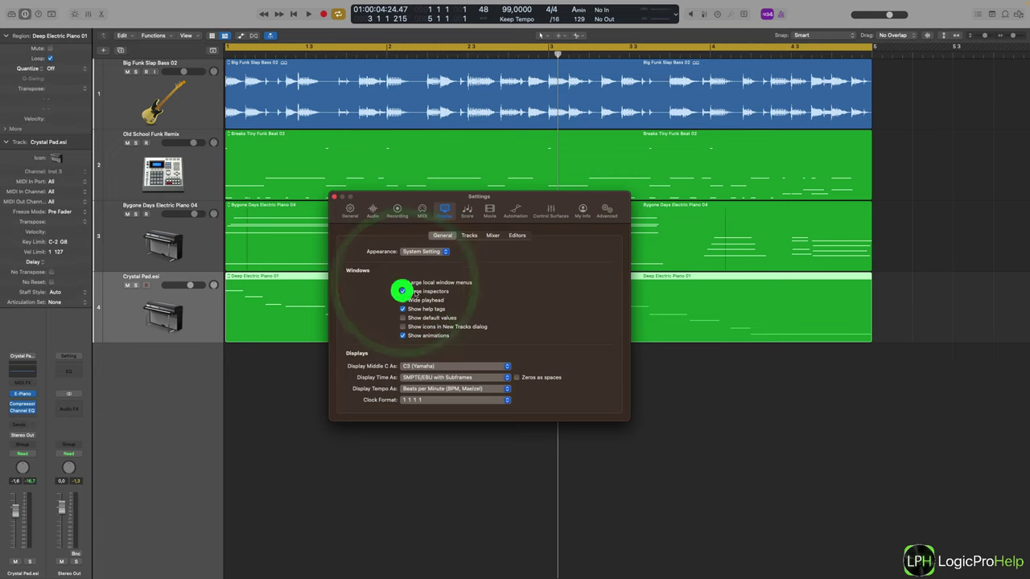
click(403, 292)
click(404, 292)
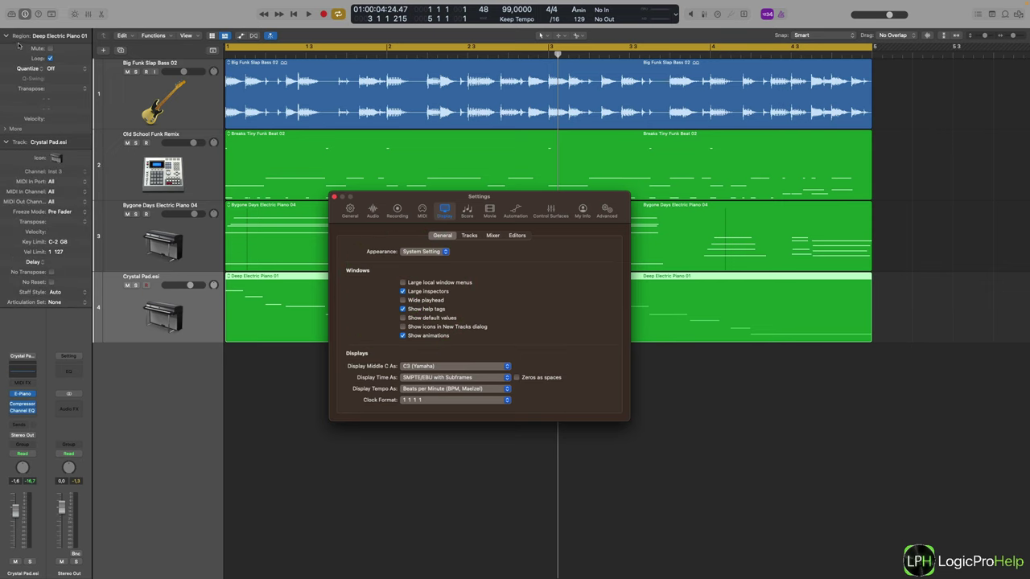
click(403, 309)
click(403, 309)
click(404, 292)
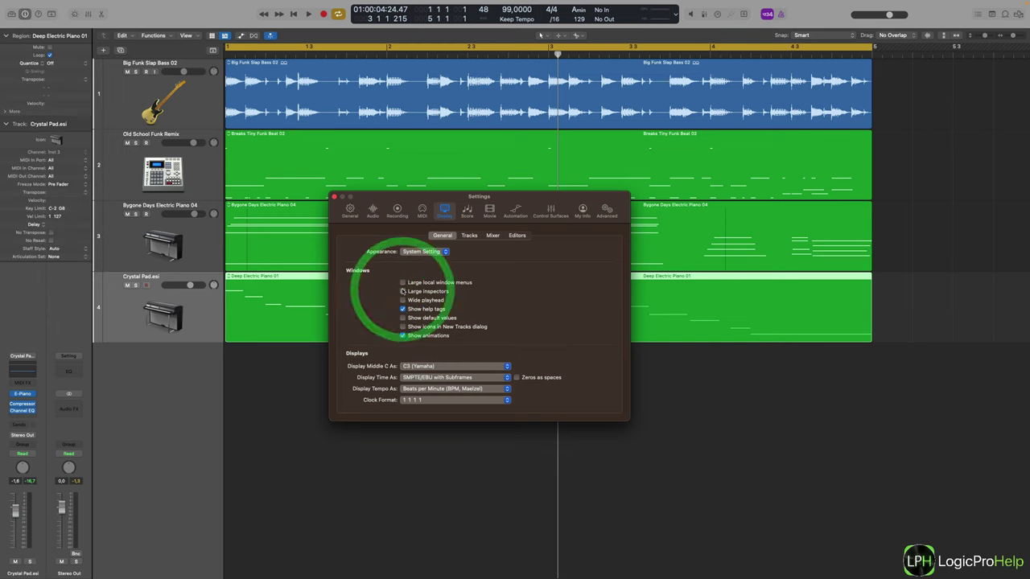
click(403, 291)
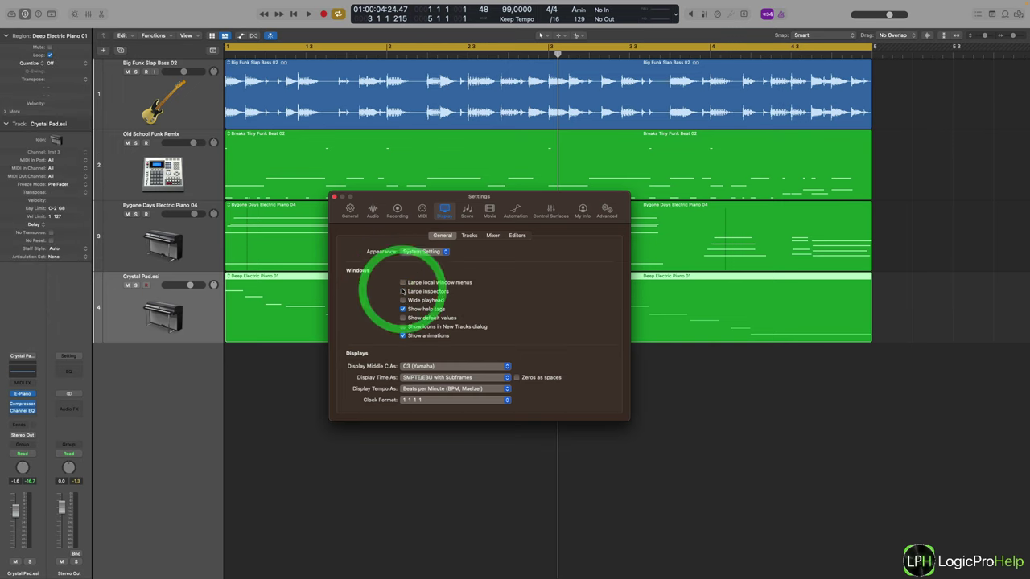
click(403, 291)
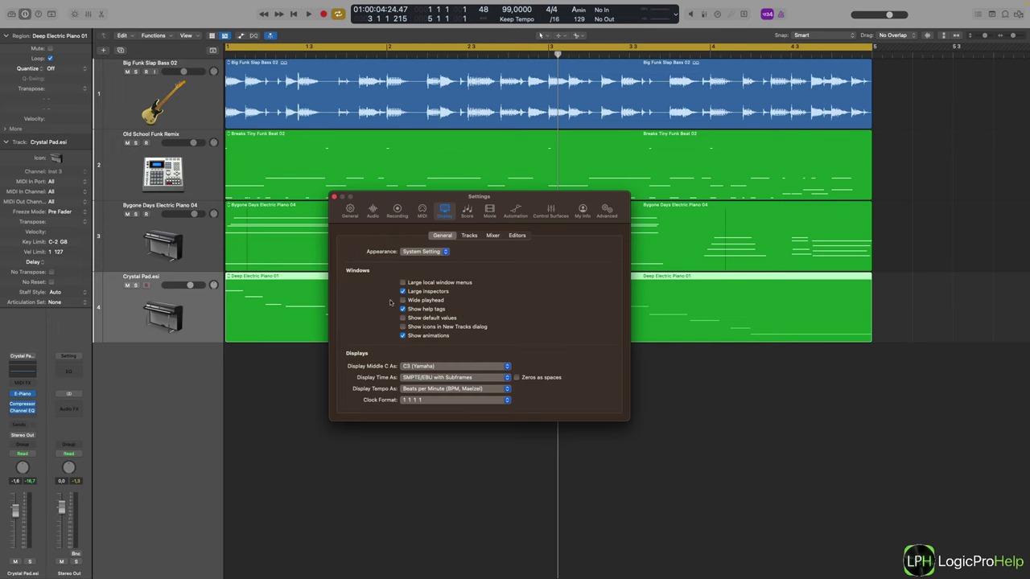
click(403, 292)
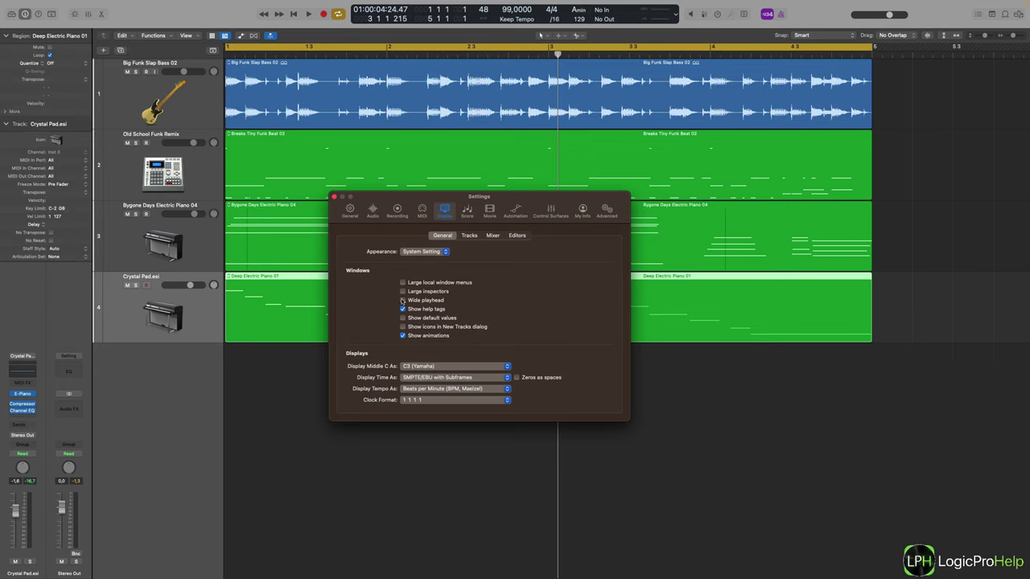
Turn on the Wide playhead option and move the playhead to bar 27 on the zoomed-out timeline
drag(522, 204, 893, 195)
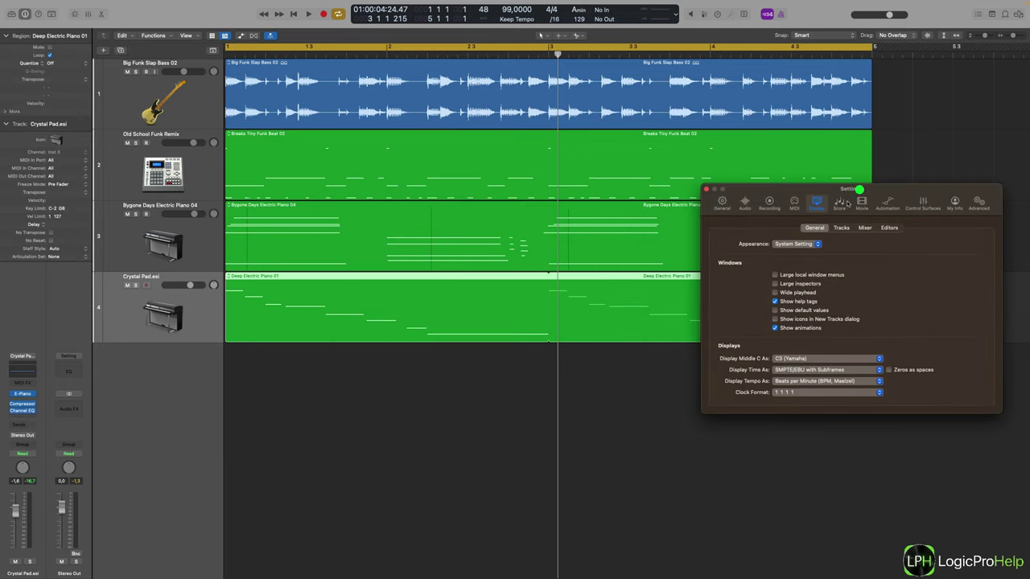
click(775, 293)
drag(560, 54, 397, 54)
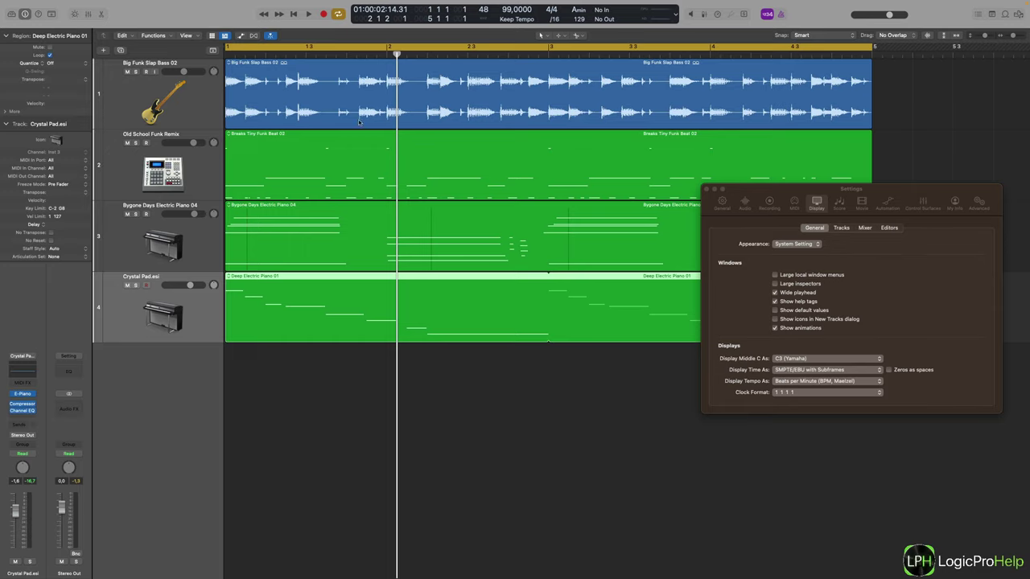
scroll(485, 246, down, 10)
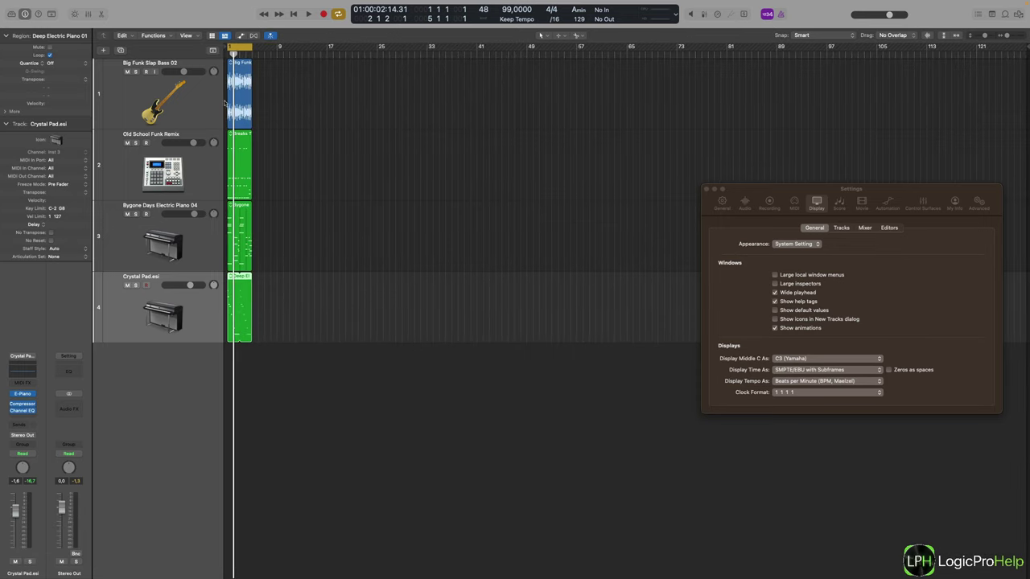
drag(233, 53, 320, 54)
click(390, 54)
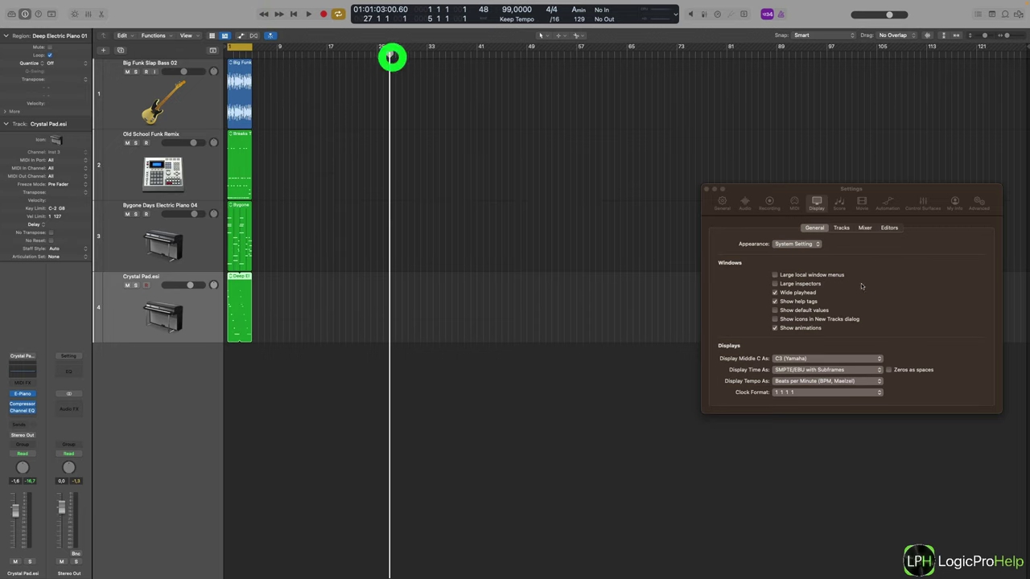
Compare the narrow and wide playhead by toggling the Wide playhead option, and leave it off
click(786, 292)
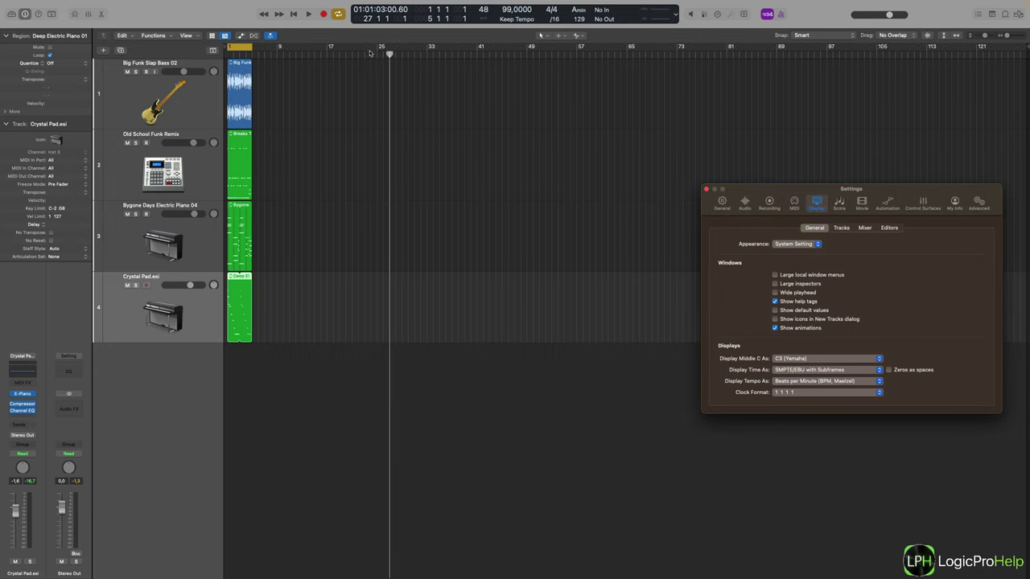
click(787, 293)
drag(774, 189, 532, 168)
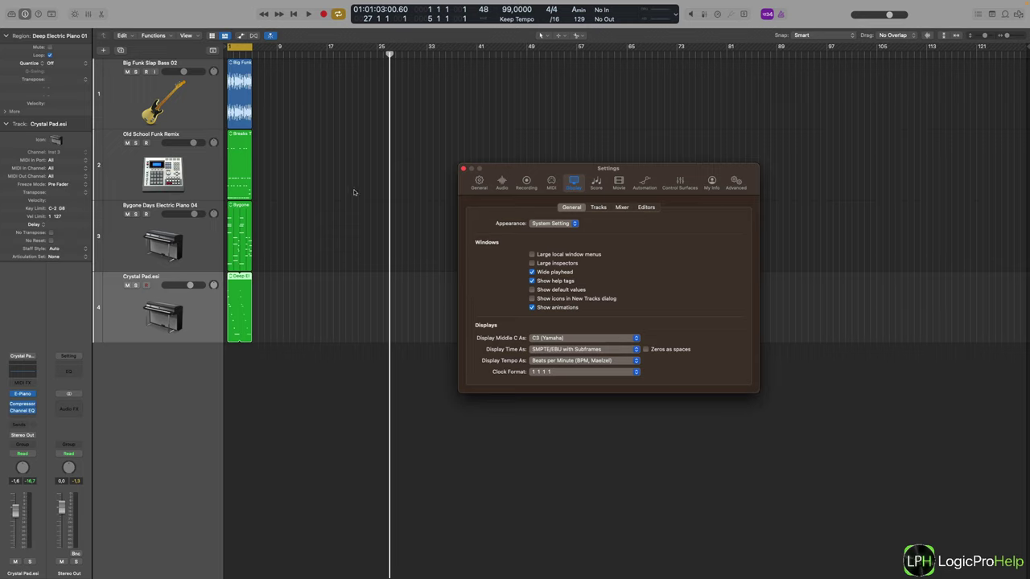
click(534, 273)
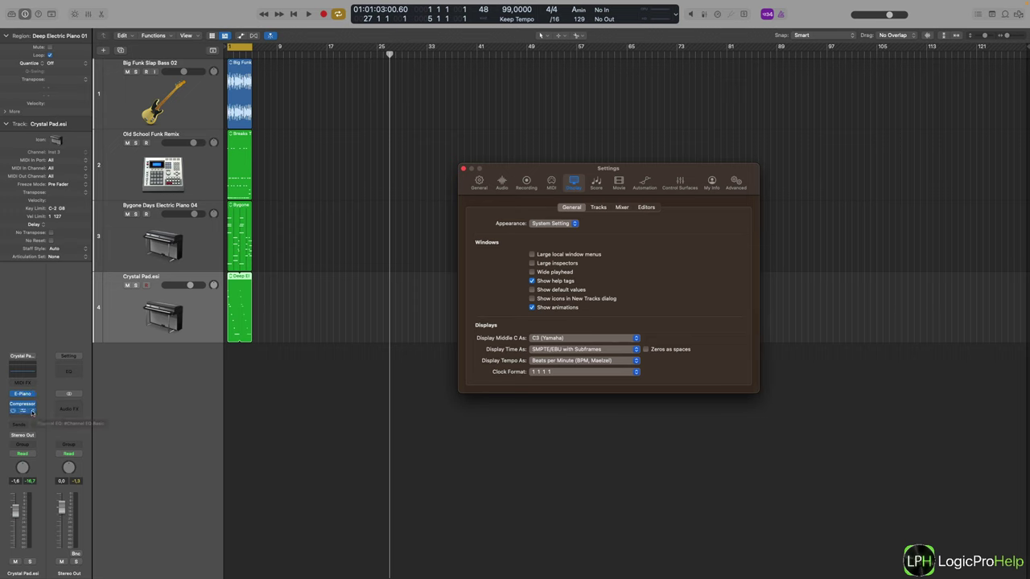
Replace the Channel EQ on the Crystal Pad channel strip with a Linear Phase EQ and close its plug-in window
click(34, 412)
click(61, 224)
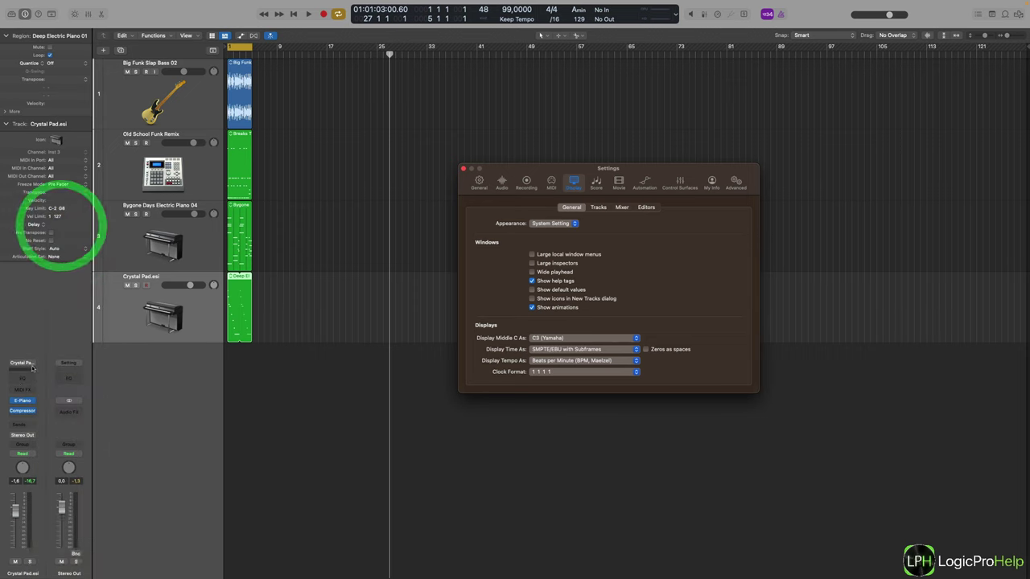
shift+click(22, 381)
drag(532, 135, 185, 256)
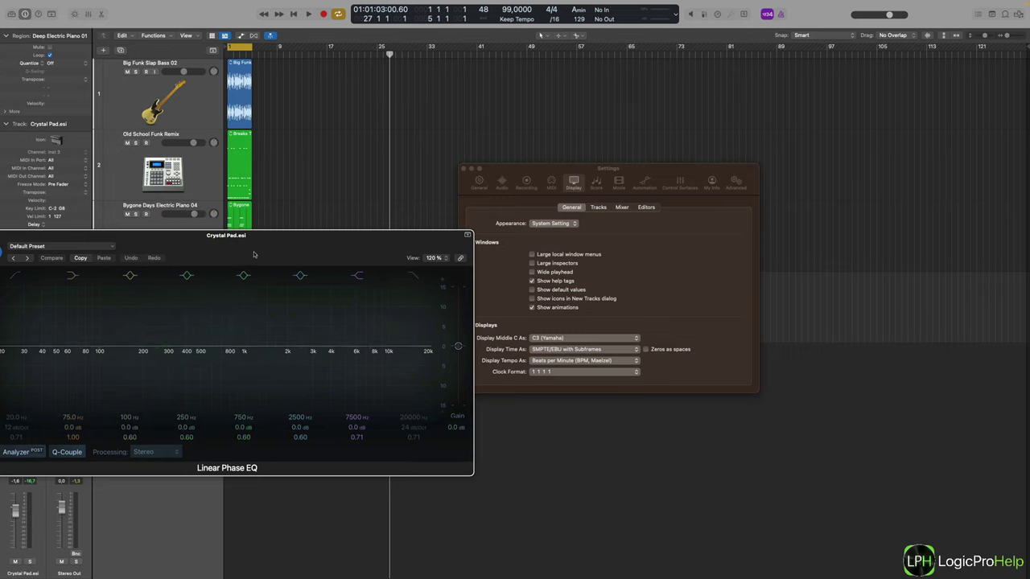
drag(257, 267, 326, 251)
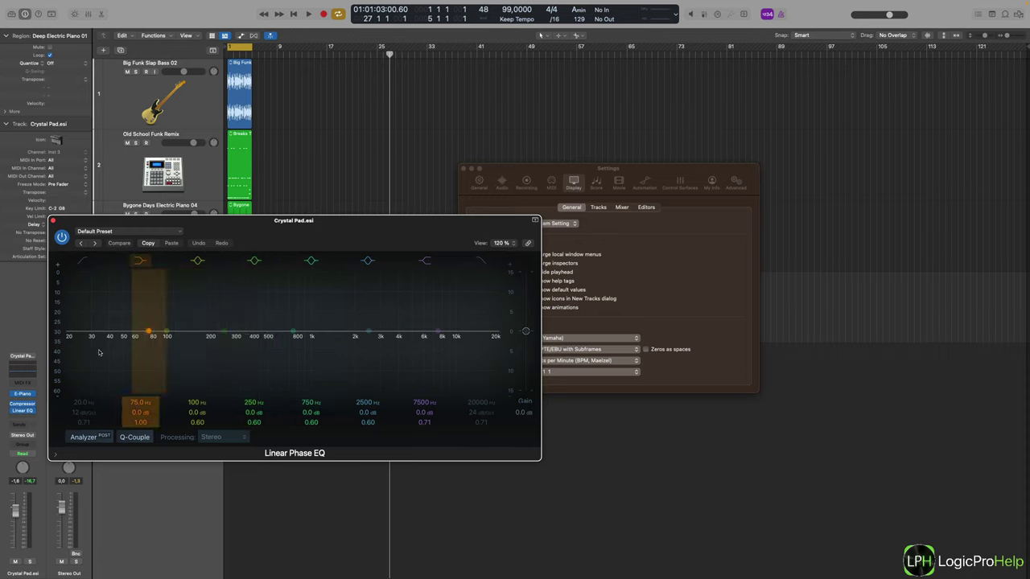
click(53, 219)
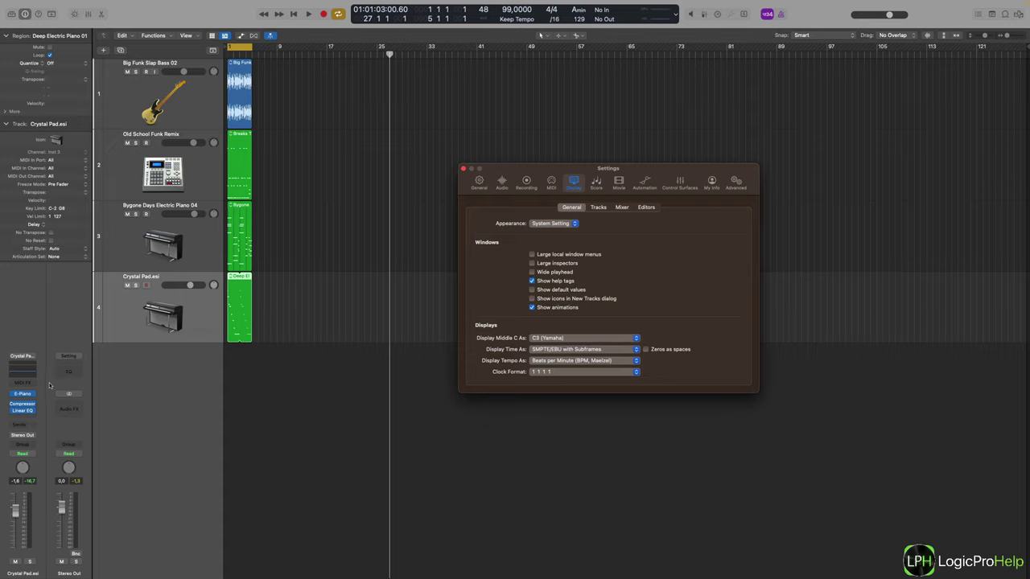
mouse_move(33, 415)
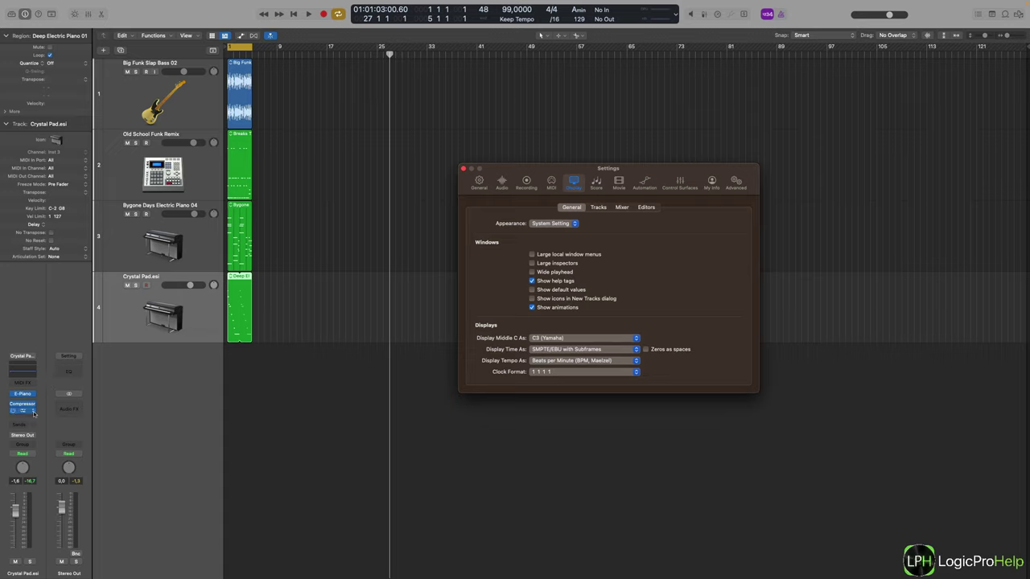
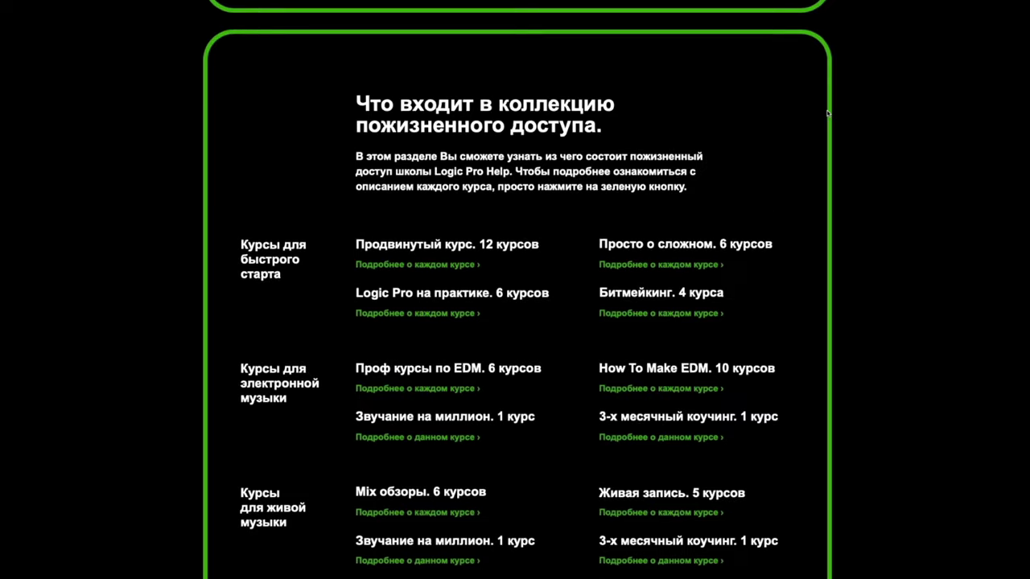
scroll(827, 113, down, 3)
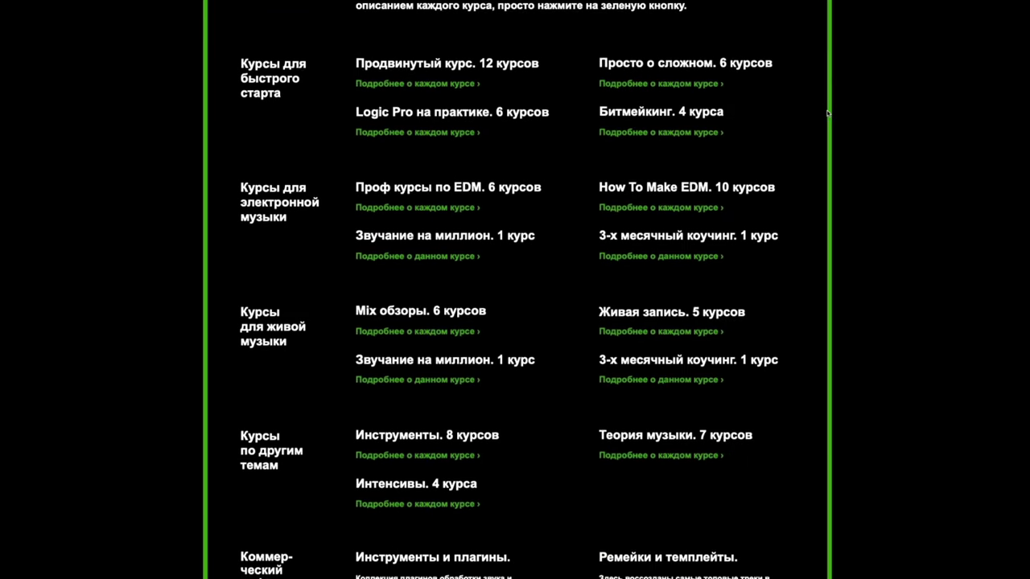
scroll(828, 113, down, 3)
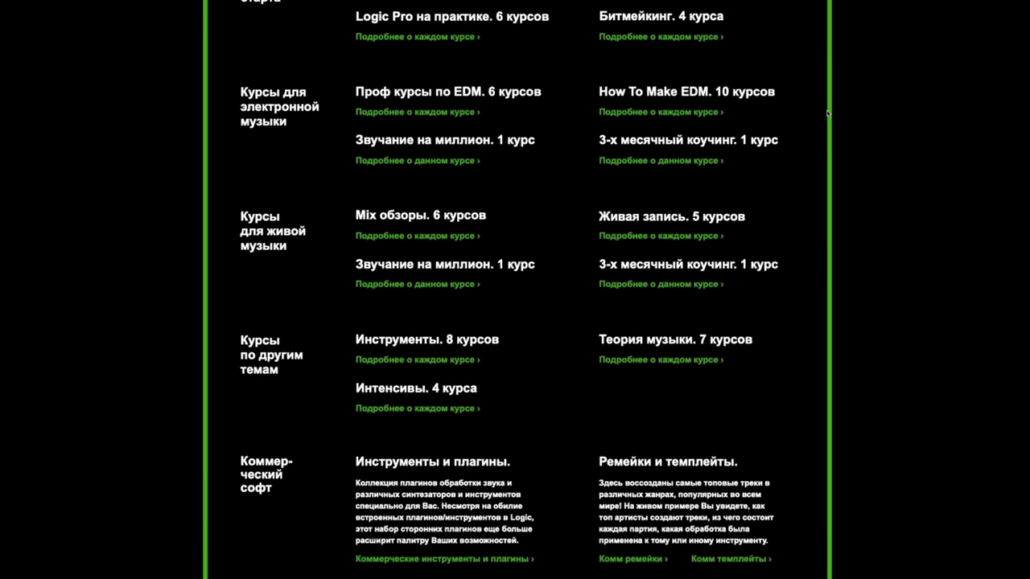
scroll(827, 113, down, 3)
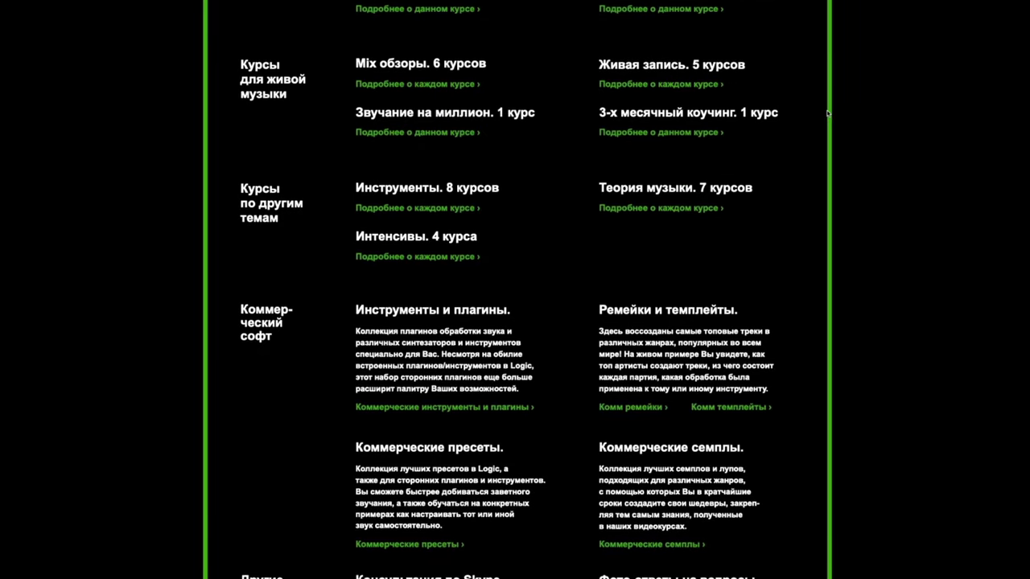
scroll(827, 113, down, 4)
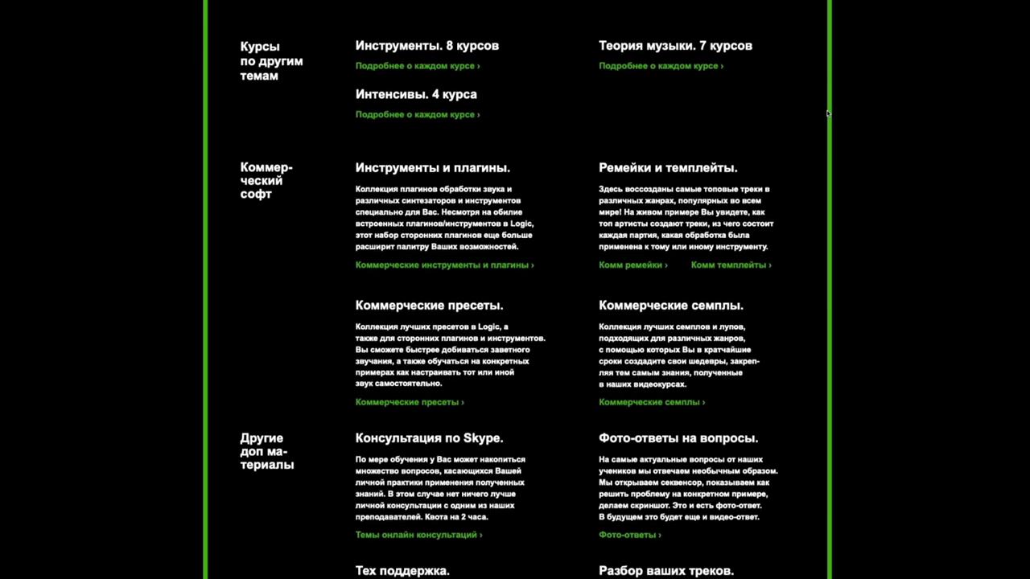
scroll(827, 113, down, 2)
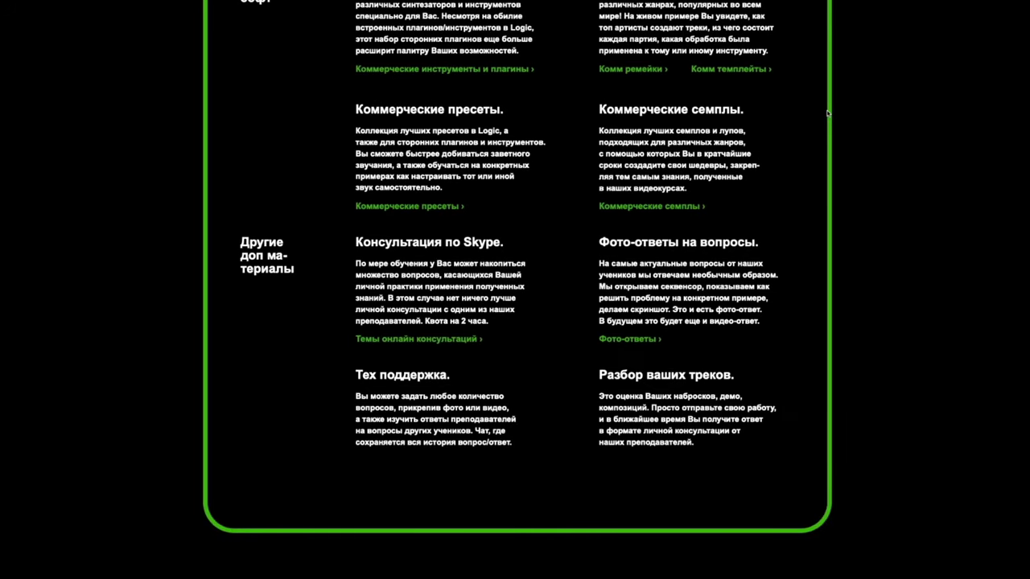
scroll(827, 113, down, 15)
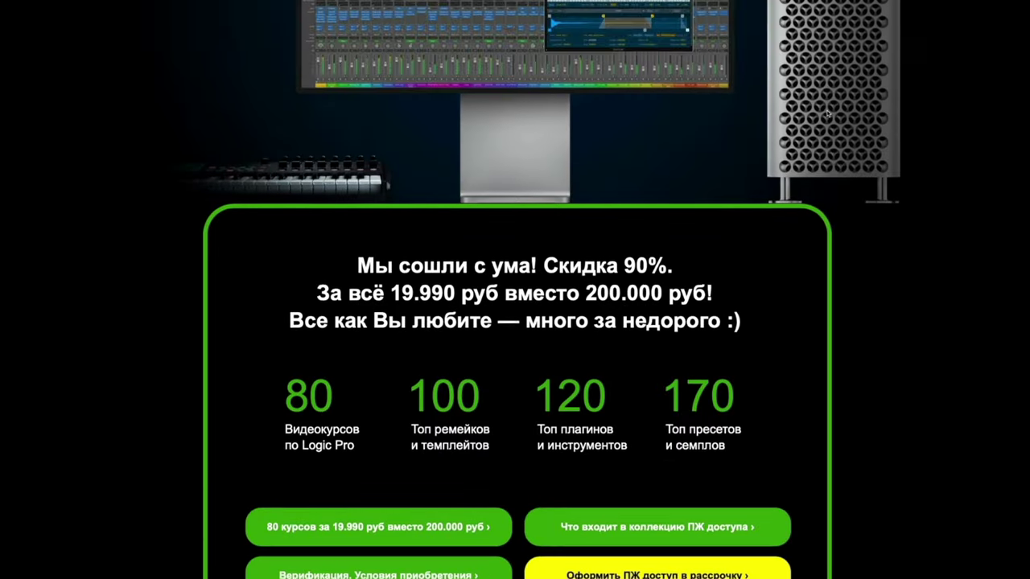
scroll(827, 113, up, 10)
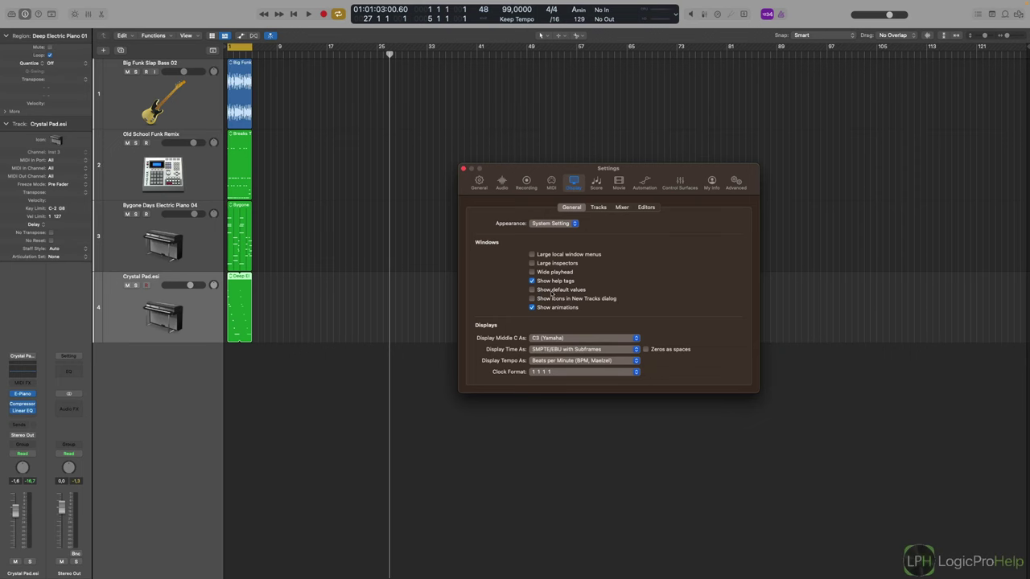
Toggle the Show default values option on and off to compare the inspector fields, leaving it off
click(537, 292)
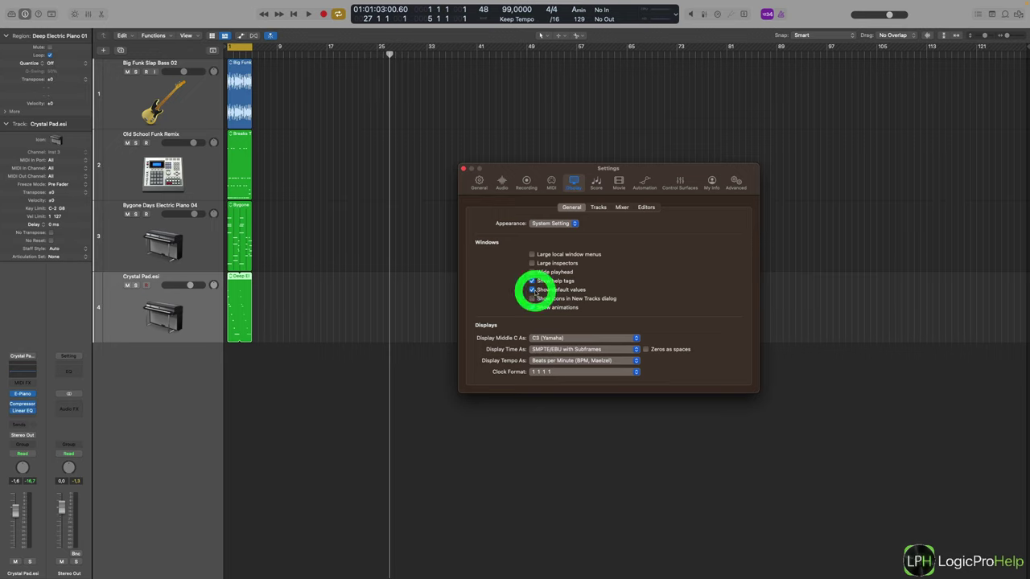
click(537, 292)
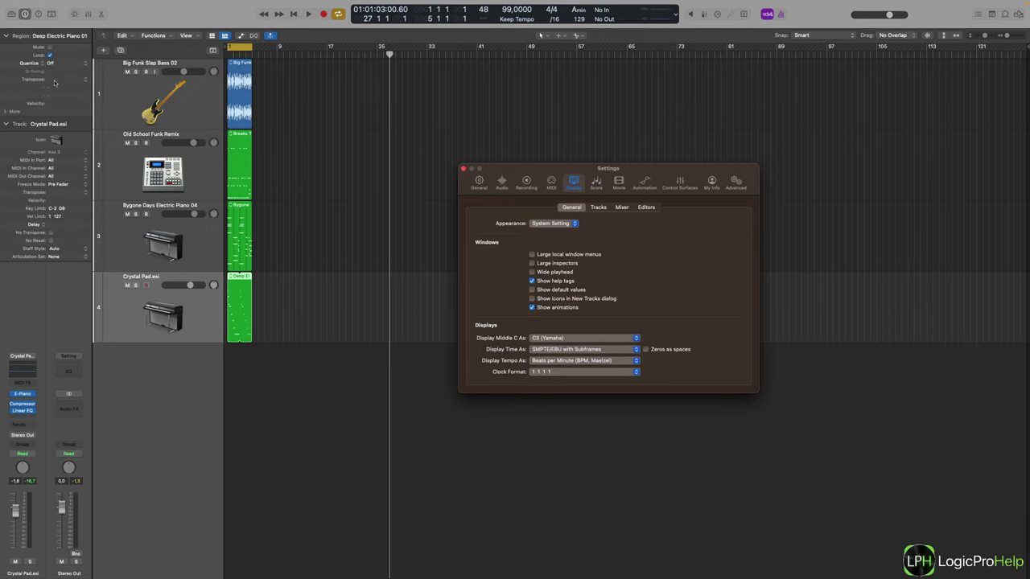
Select the Big Funk Slap Bass 02 region on track 1 and set its gain to 0 dB
drag(231, 54, 230, 97)
scroll(231, 97, up, 10)
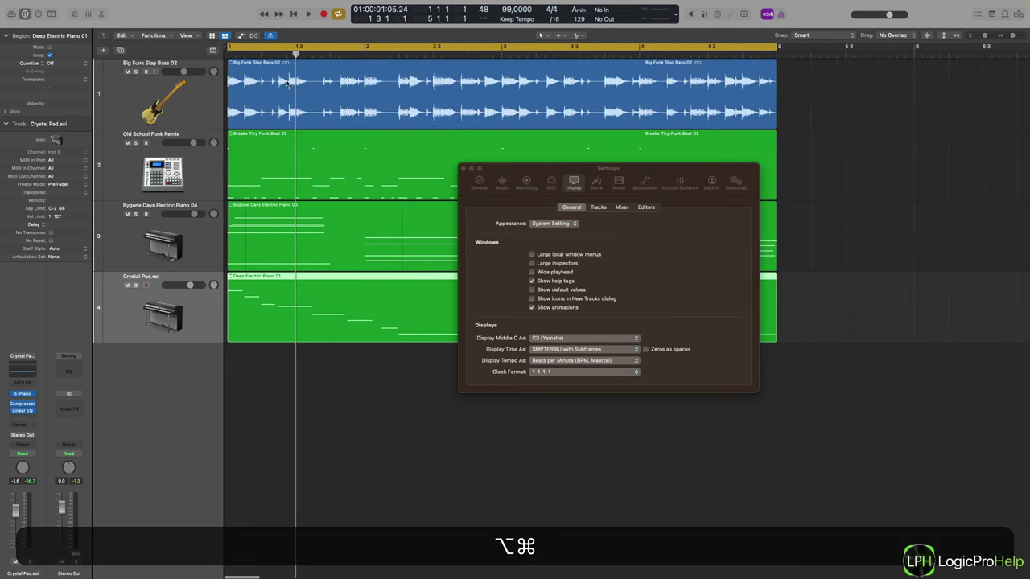
click(287, 81)
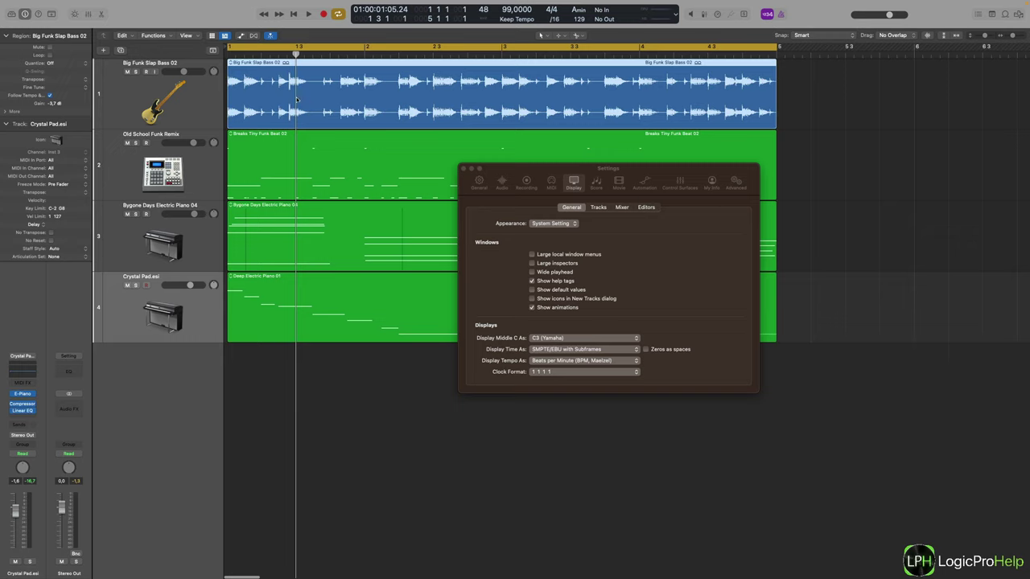
double_click(61, 105)
text(0)
key(Return)
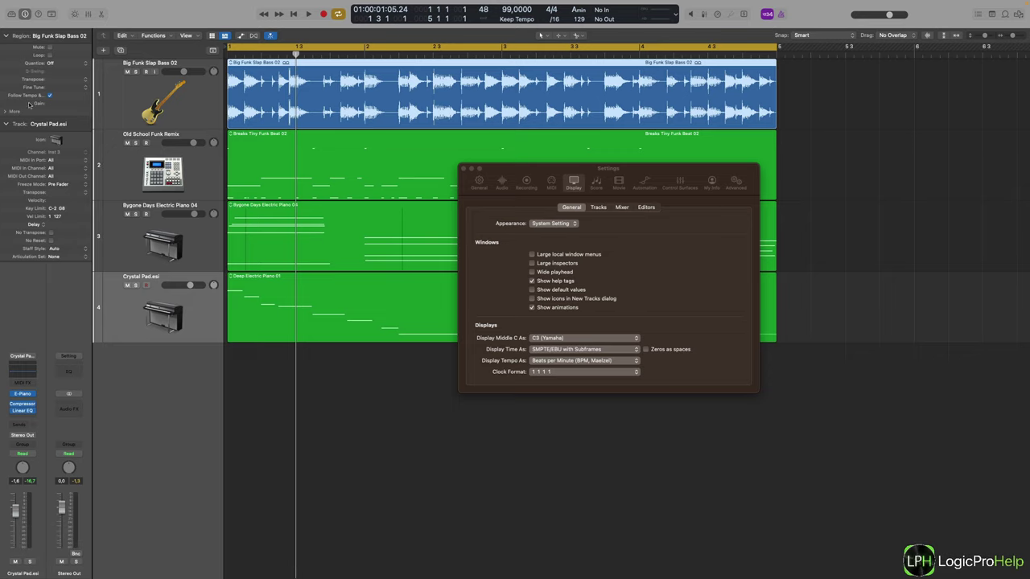
Try to edit the bass region's Gain and Transpose fields while default values are hidden
click(39, 106)
mouse_move(55, 103)
mouse_down()
mouse_move(55, 123)
mouse_move(55, 87)
mouse_move(64, 110)
mouse_up()
double_click(55, 105)
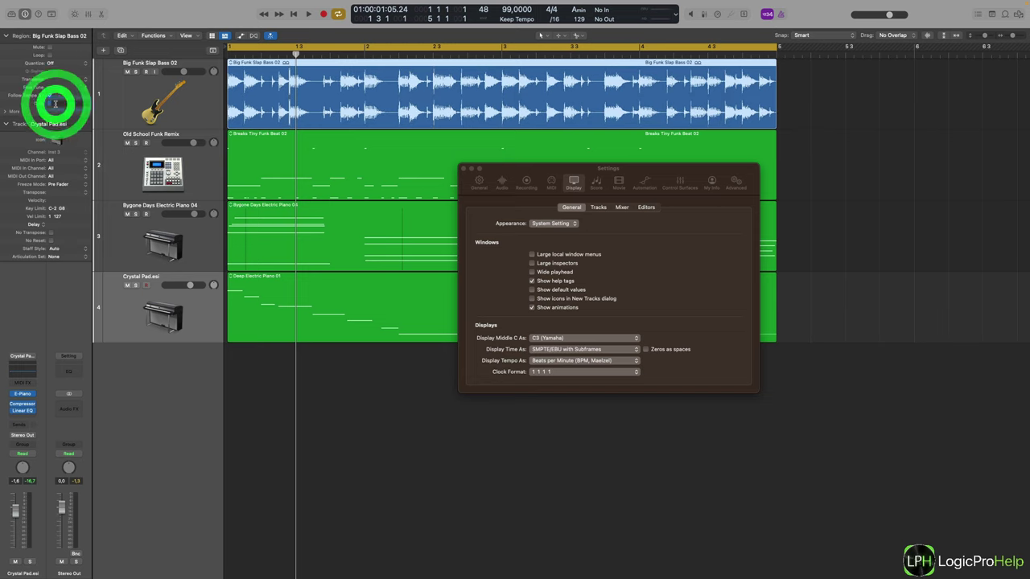
click(32, 104)
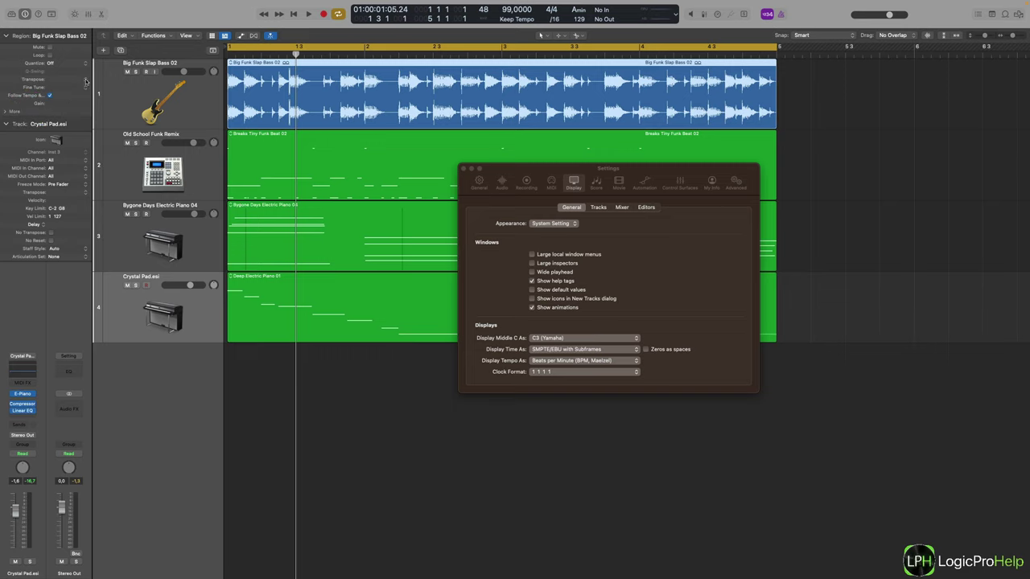
click(84, 78)
click(85, 98)
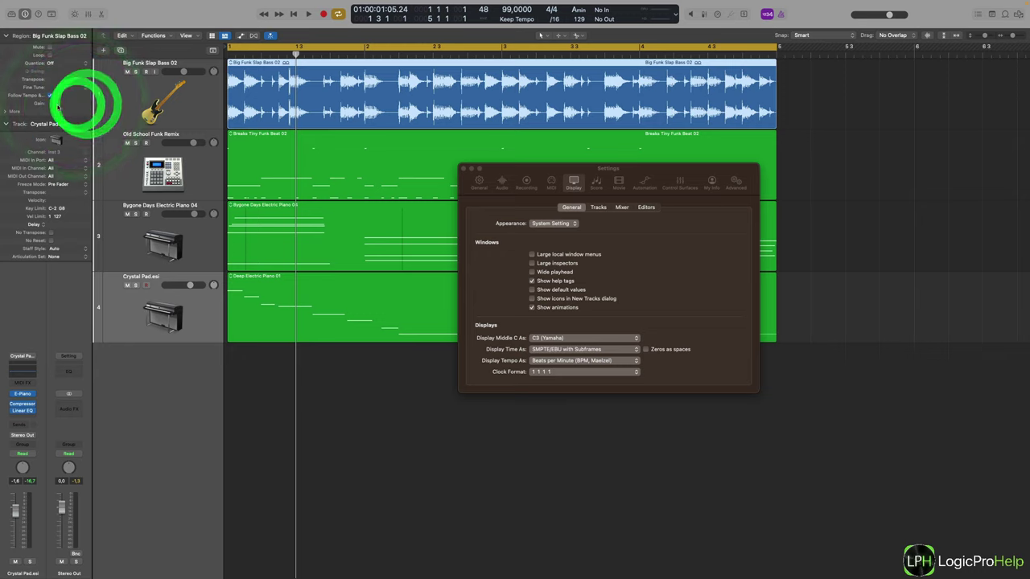
click(55, 105)
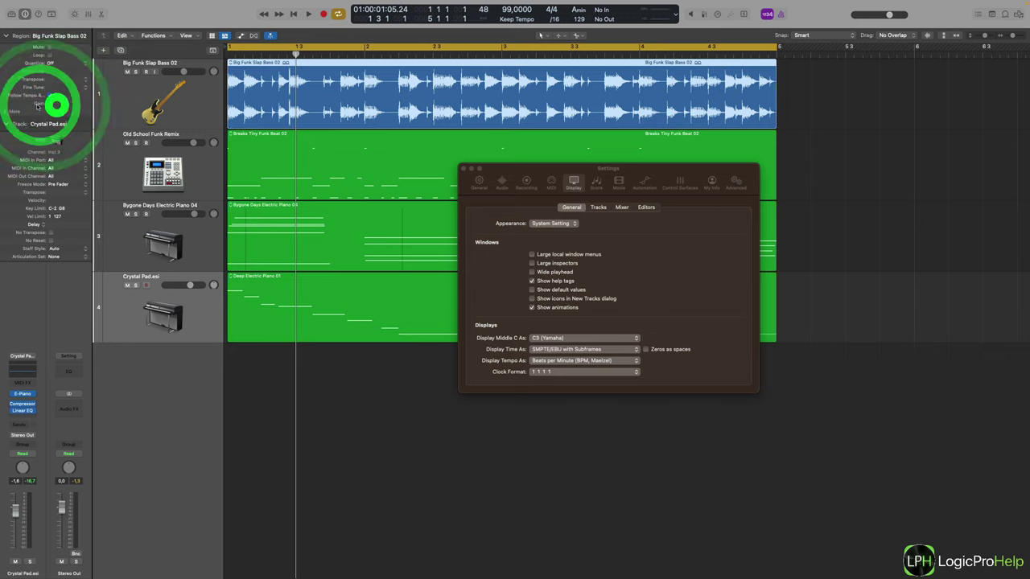
click(70, 105)
click(48, 105)
drag(68, 105, 64, 75)
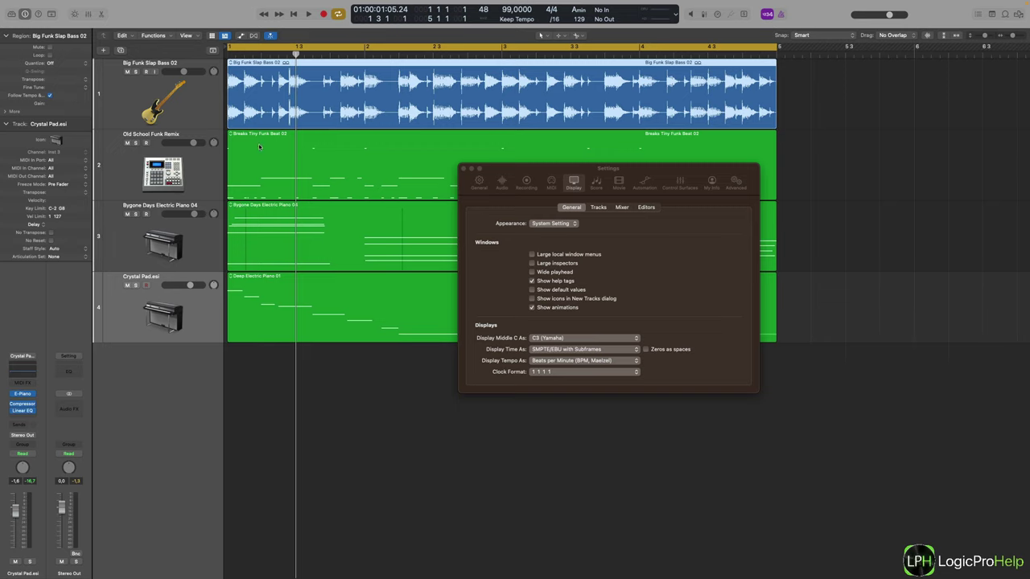
Turn on the Show default values option and set the bass region's gain to +3 dB
click(544, 292)
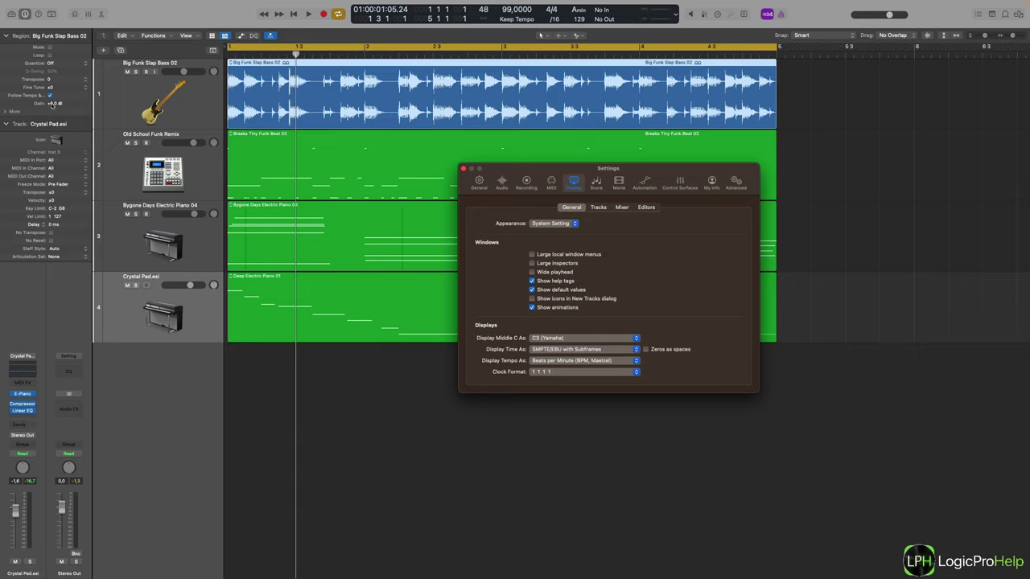
click(53, 104)
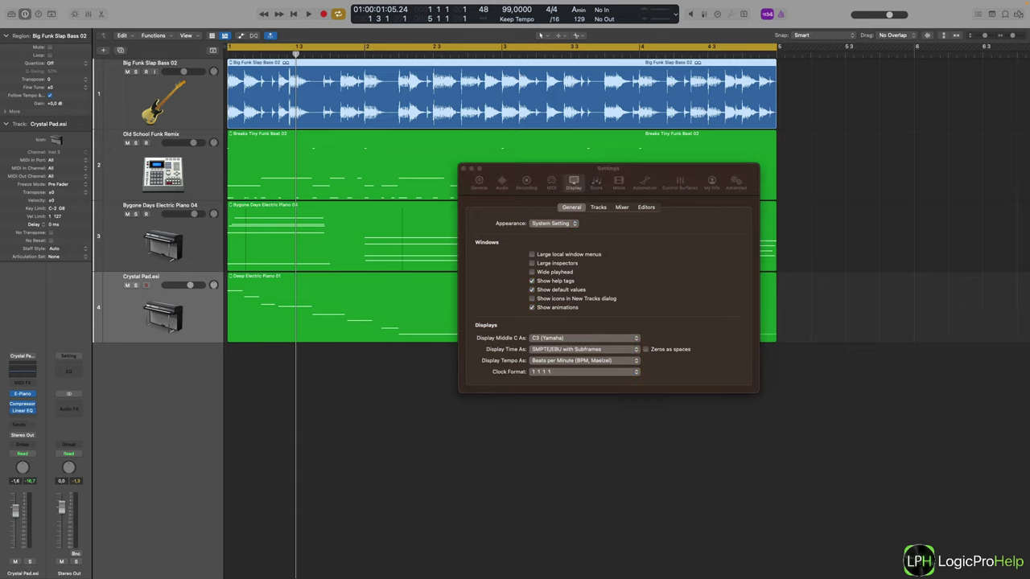
text(3)
key(Return)
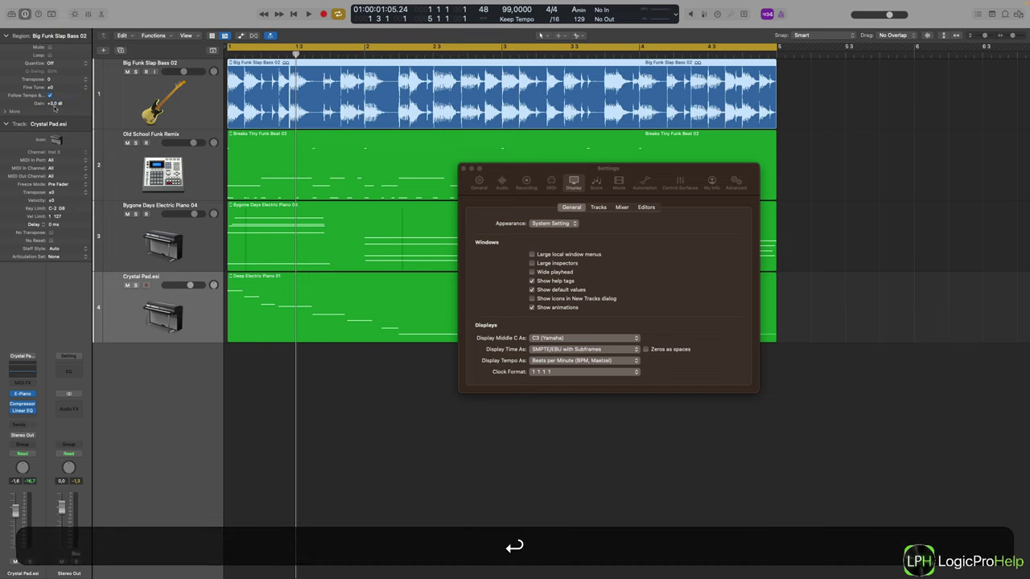
Set the bass region's gain to -3 dB
double_click(53, 103)
text(-3)
key(Return)
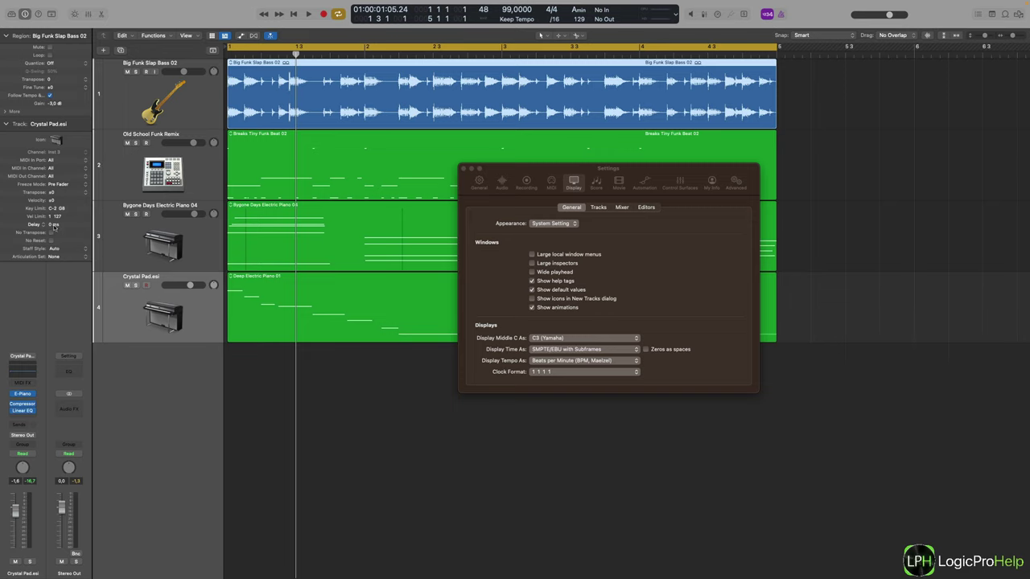
Try the track's Delay field, and toggle the Show default values option off and back on
drag(51, 225, 53, 220)
click(59, 227)
click(533, 289)
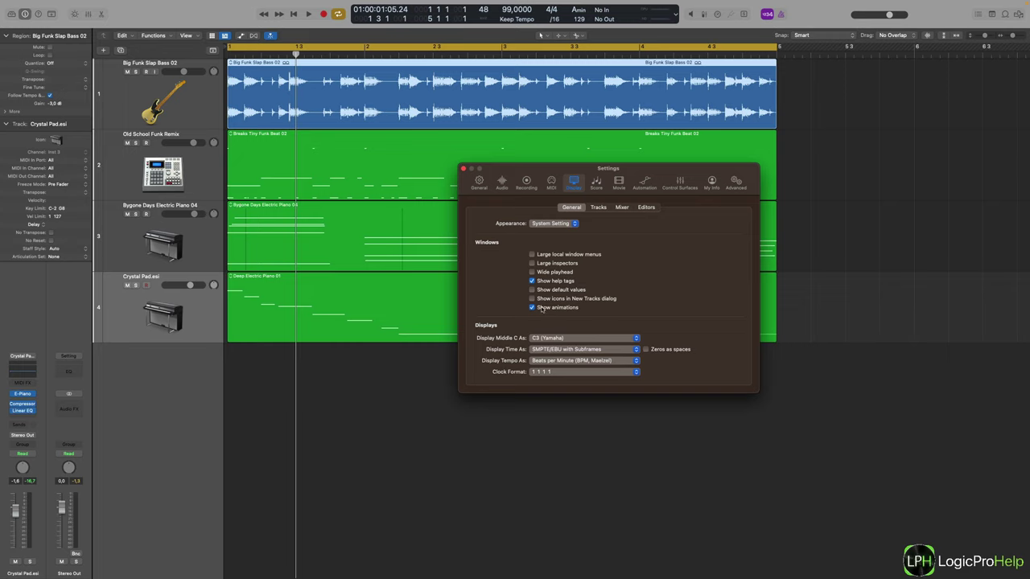
click(531, 290)
With the New Tracks dialog open beside the Settings window, turn on Show icons in New Tracks dialog and cancel the track creation
drag(536, 170, 572, 198)
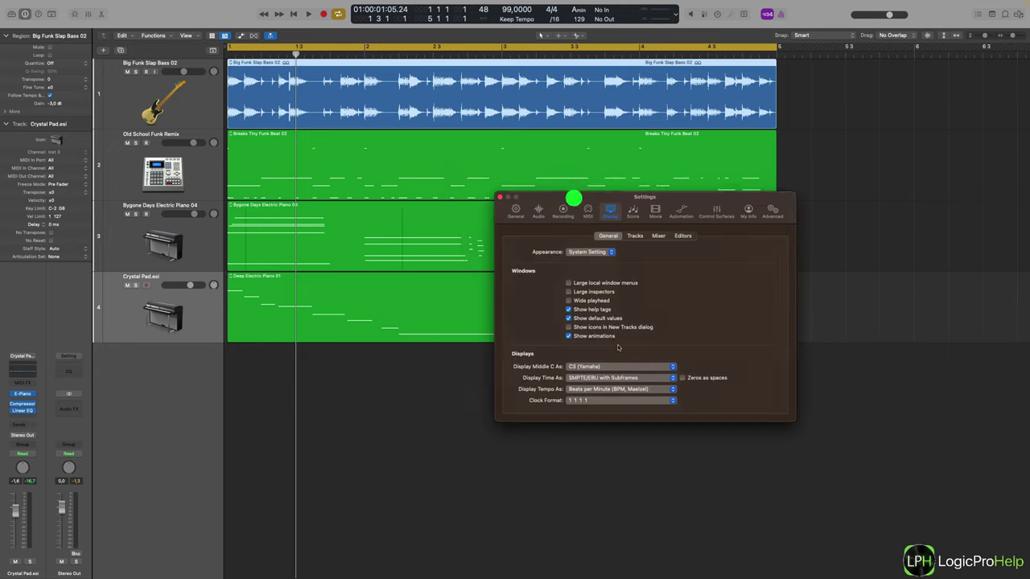
click(103, 50)
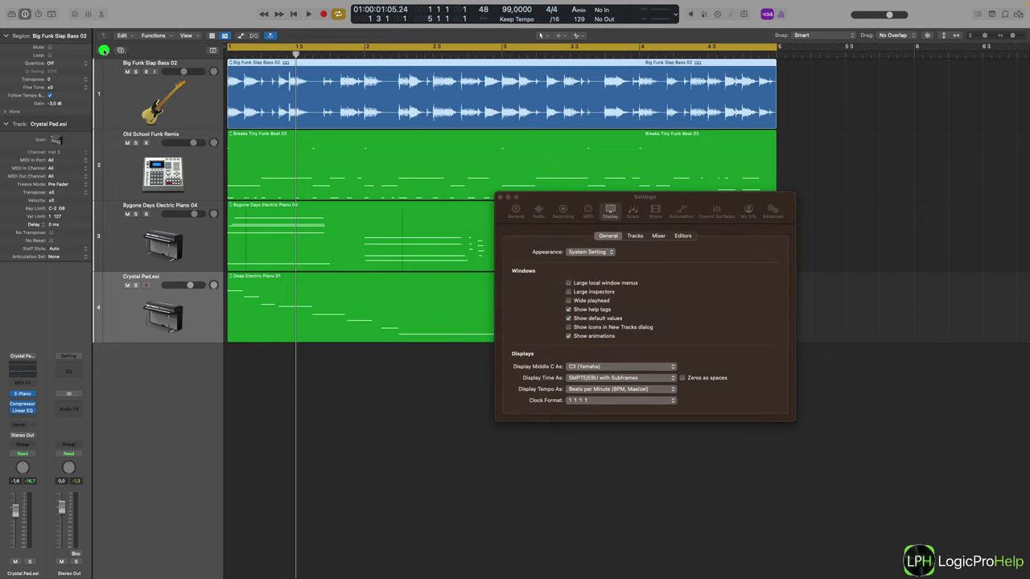
drag(515, 210, 759, 196)
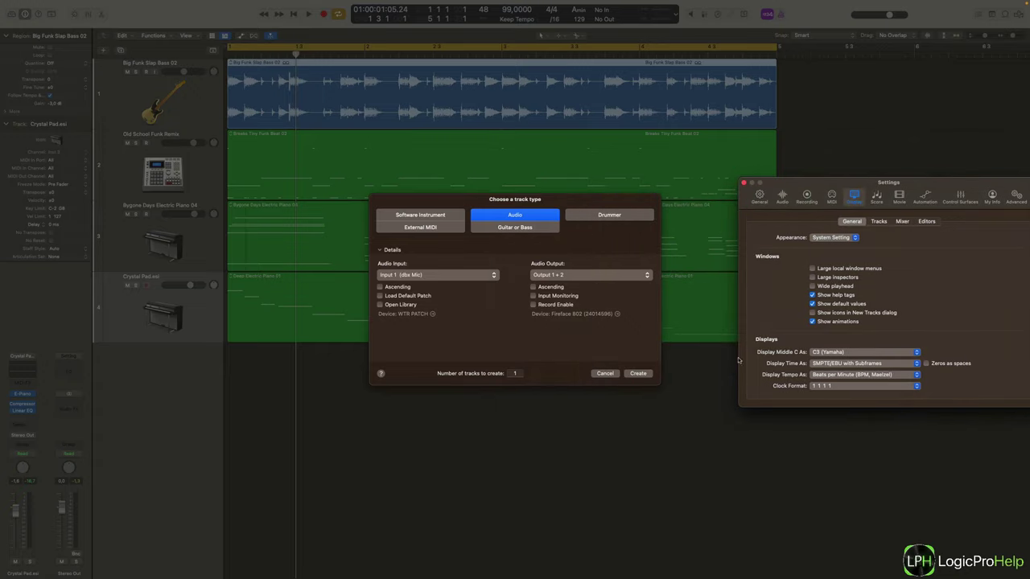
click(812, 313)
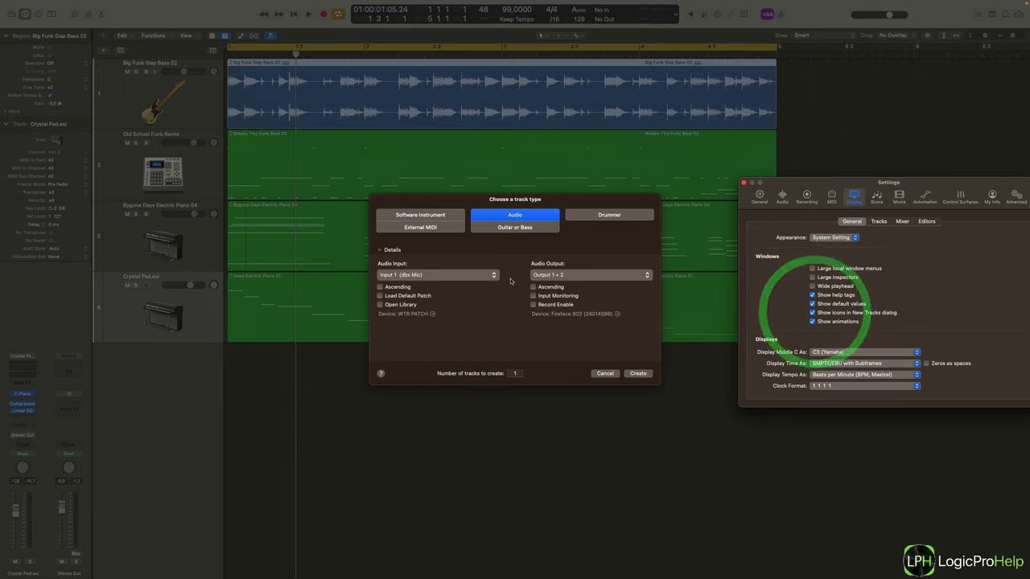
click(603, 373)
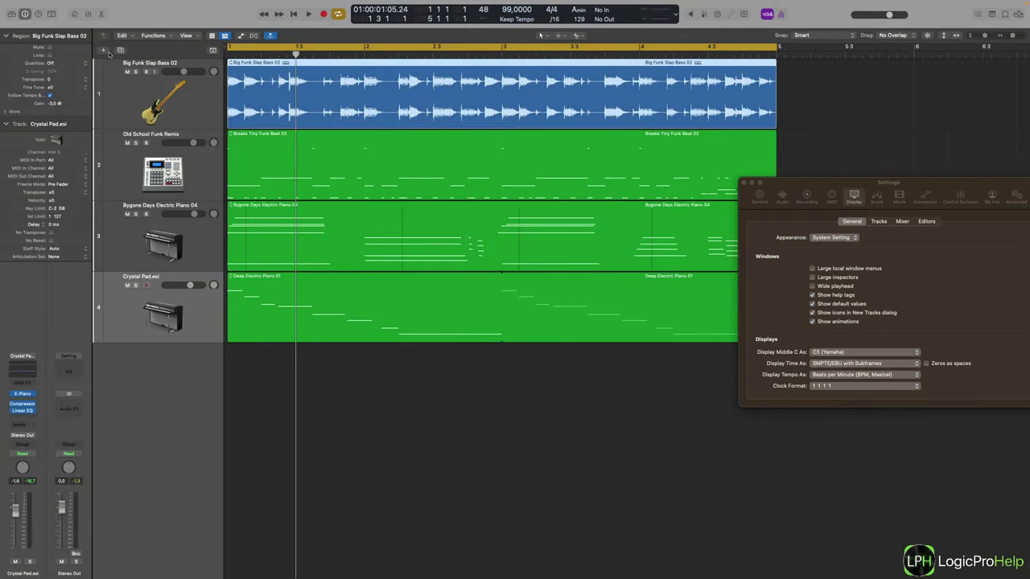
Create a new Drummer track with the Rock genre and the Library set to open
click(103, 51)
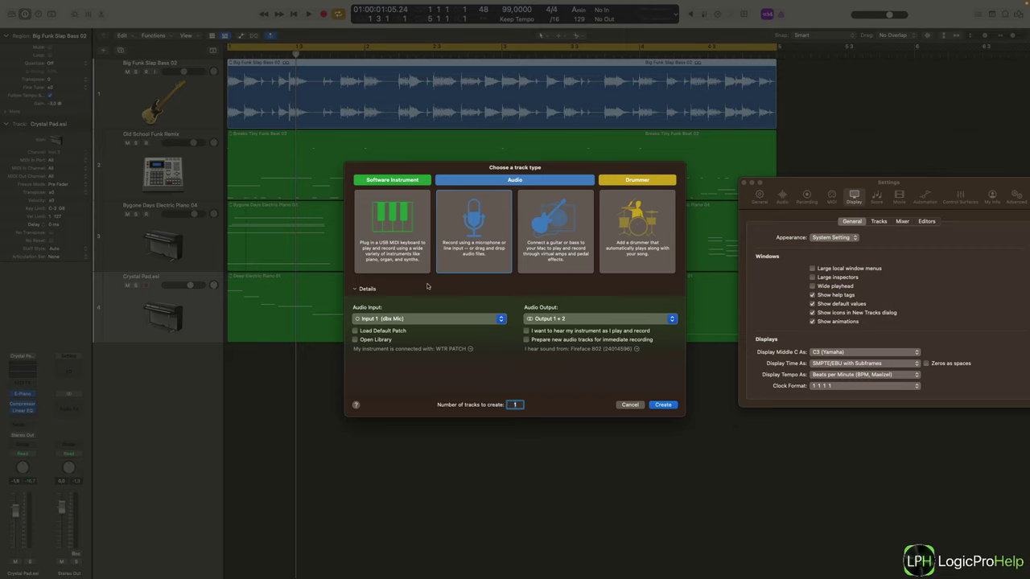
click(628, 214)
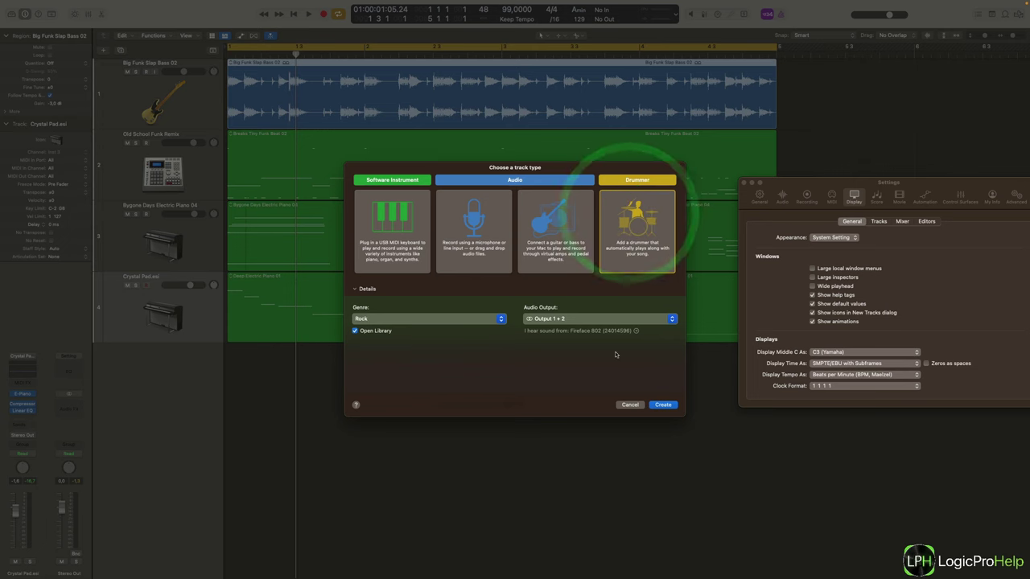
click(663, 405)
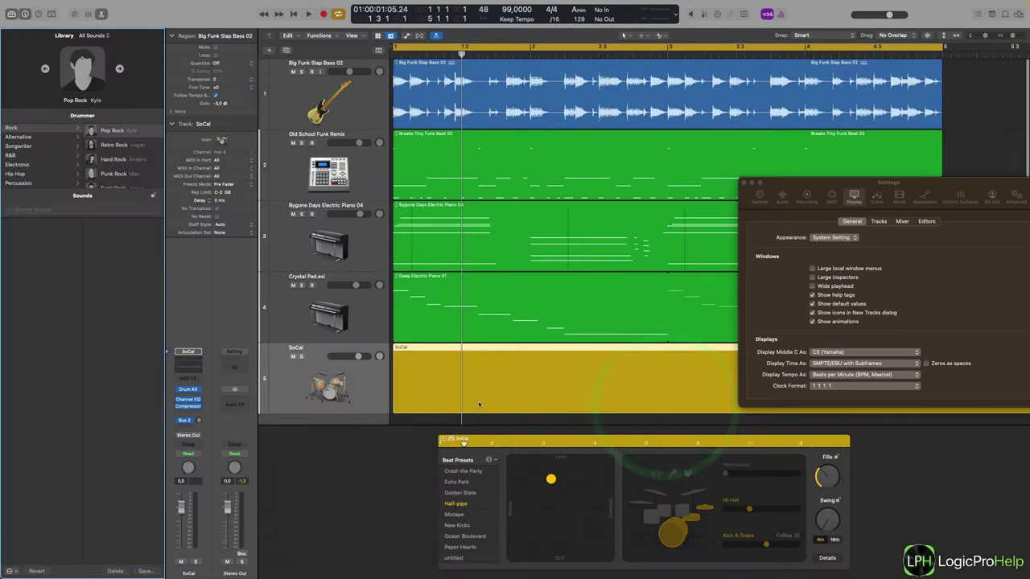
Toggle the Show animations option off and back on, and turn off Show icons in New Tracks dialog
click(812, 321)
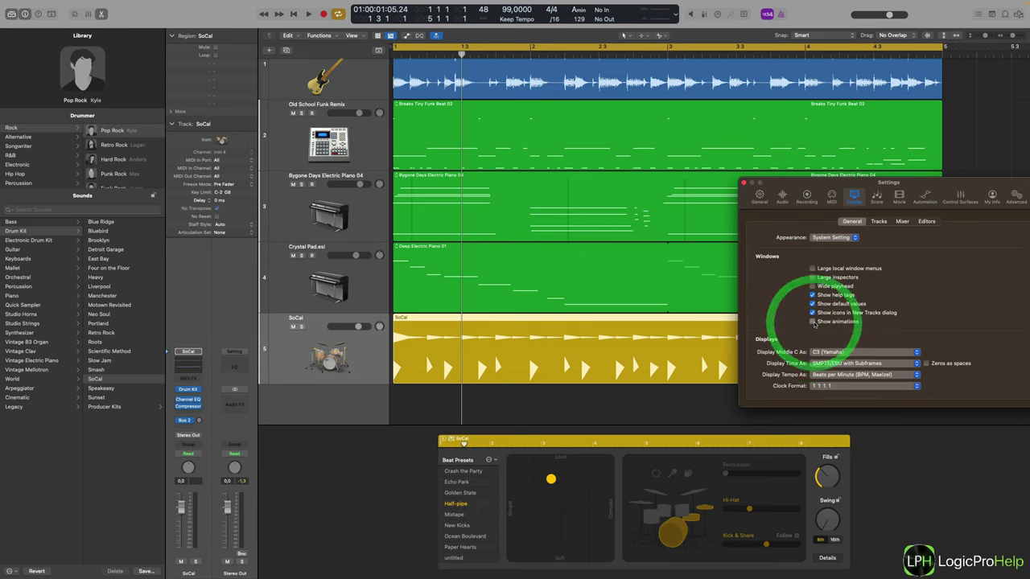
click(813, 322)
click(812, 313)
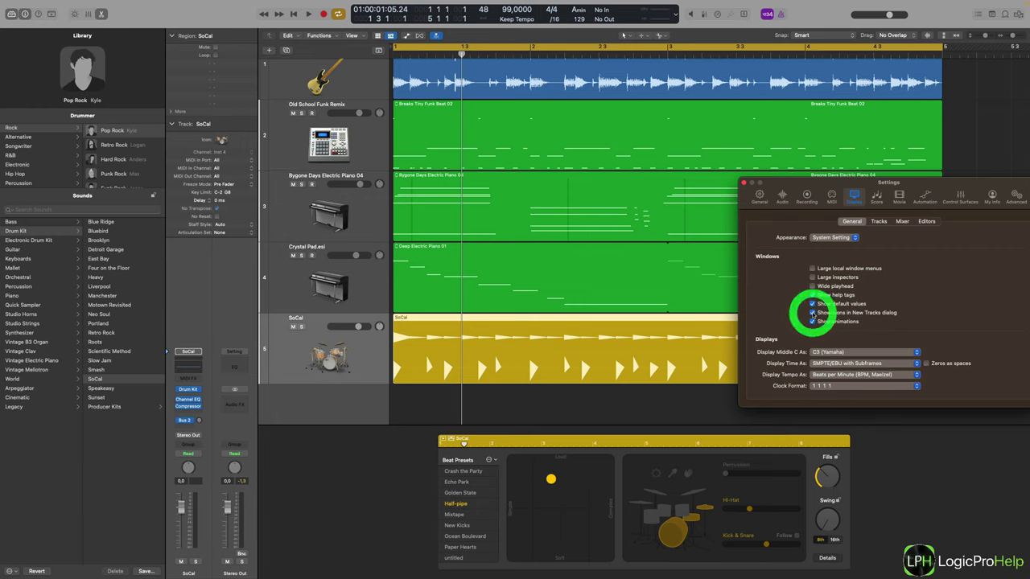
Move the Settings window back toward the middle of the workspace and switch Show animations off and on once more
drag(866, 187, 702, 170)
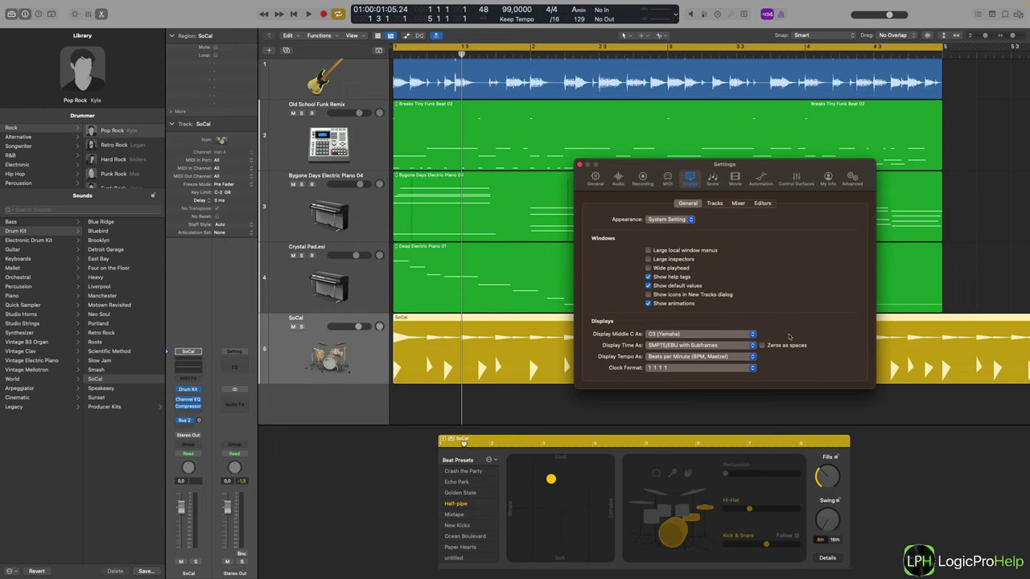
click(648, 305)
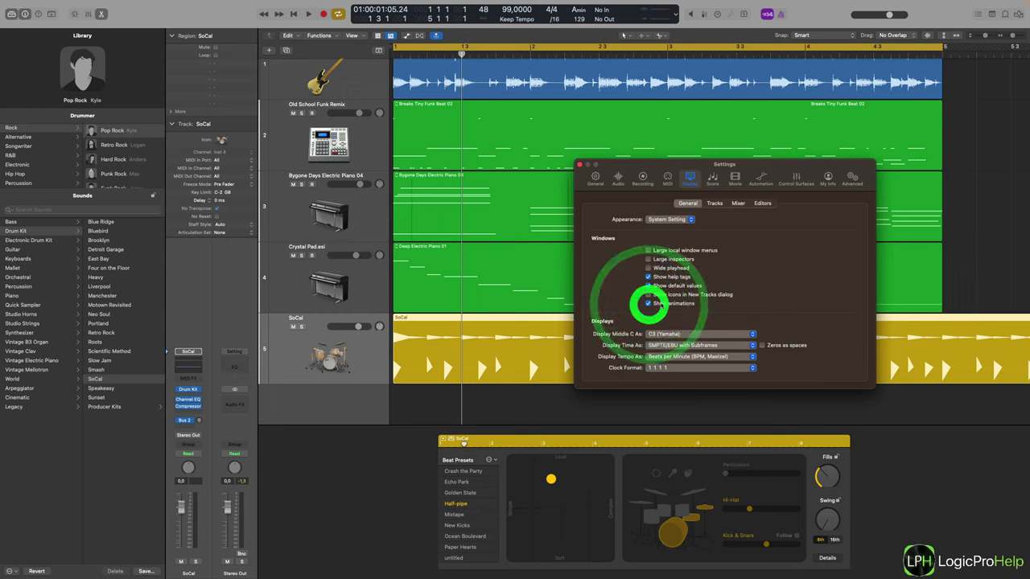
click(649, 306)
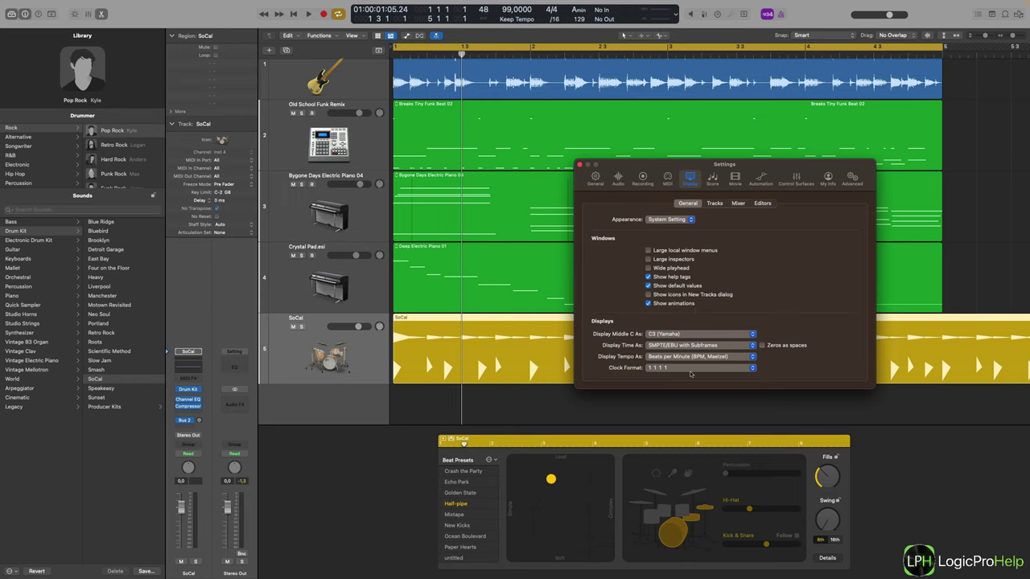
Examine the choices for Display Middle C As and Display Time As, keeping C3 (Yamaha) and SMPTE/EBU with Subframes
click(660, 335)
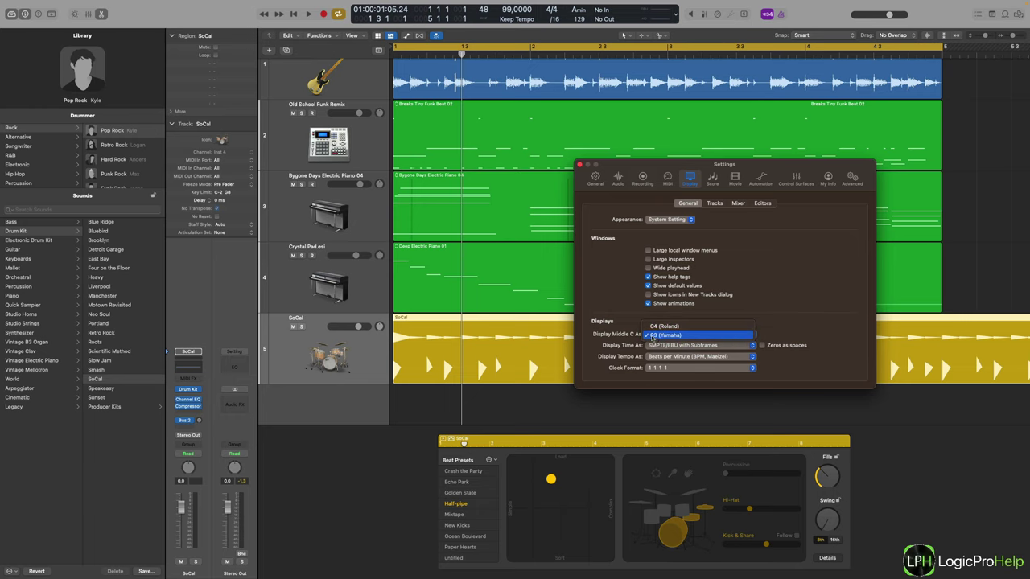
click(674, 336)
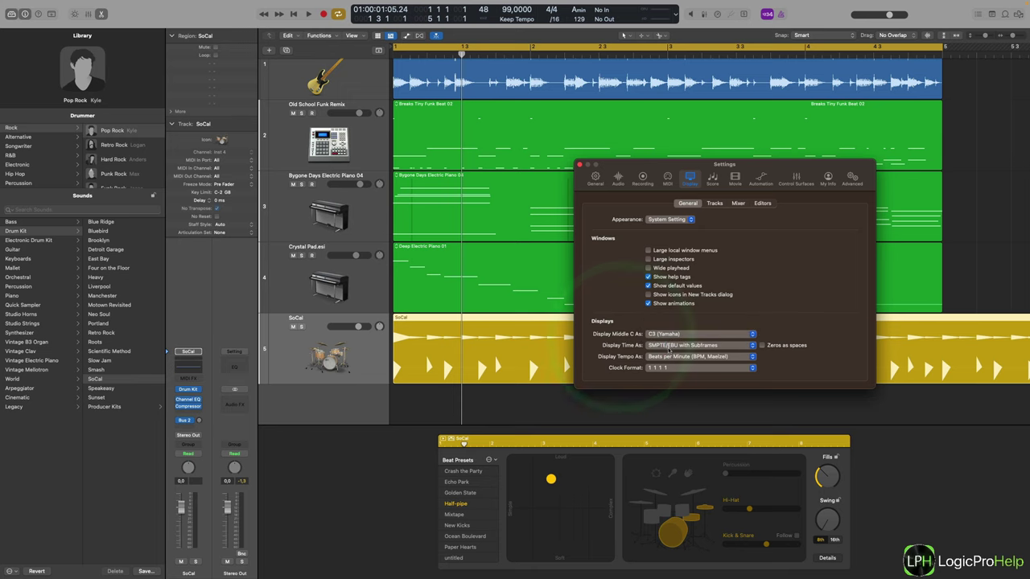
click(672, 345)
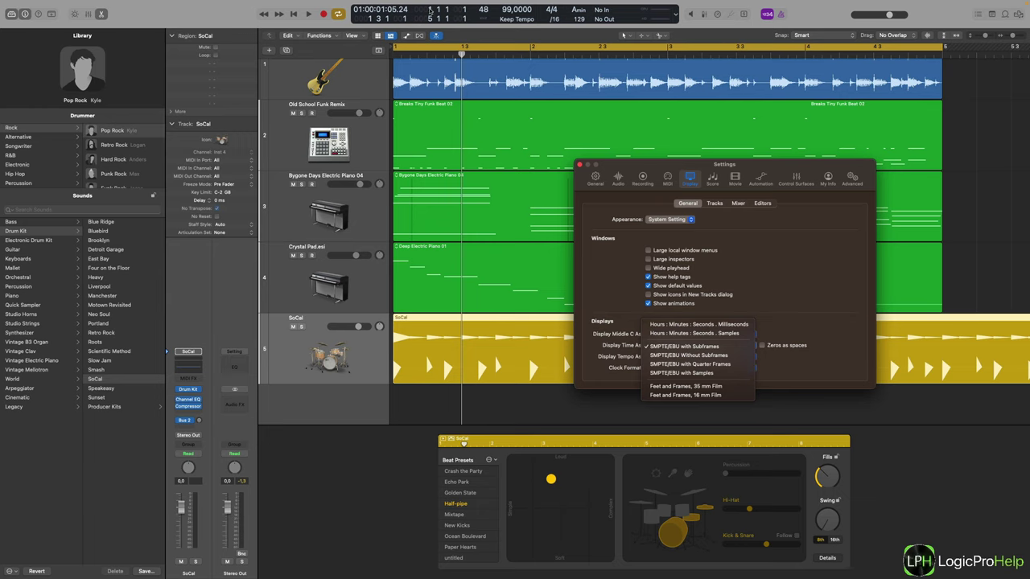
click(622, 356)
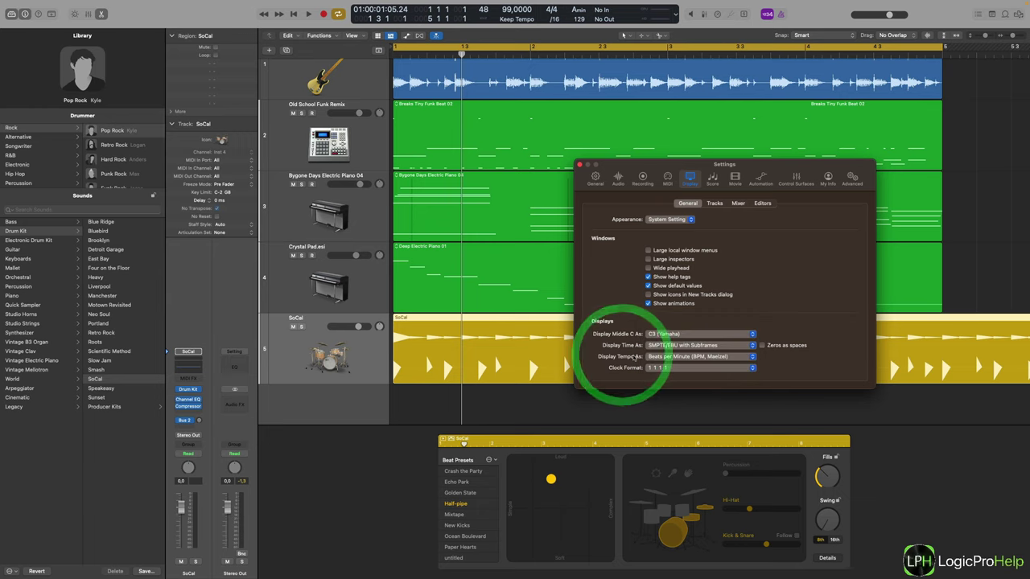
Try Display Tempo As with BPM Without Decimals, then restore Beats per Minute (BPM, Maelzel)
click(666, 358)
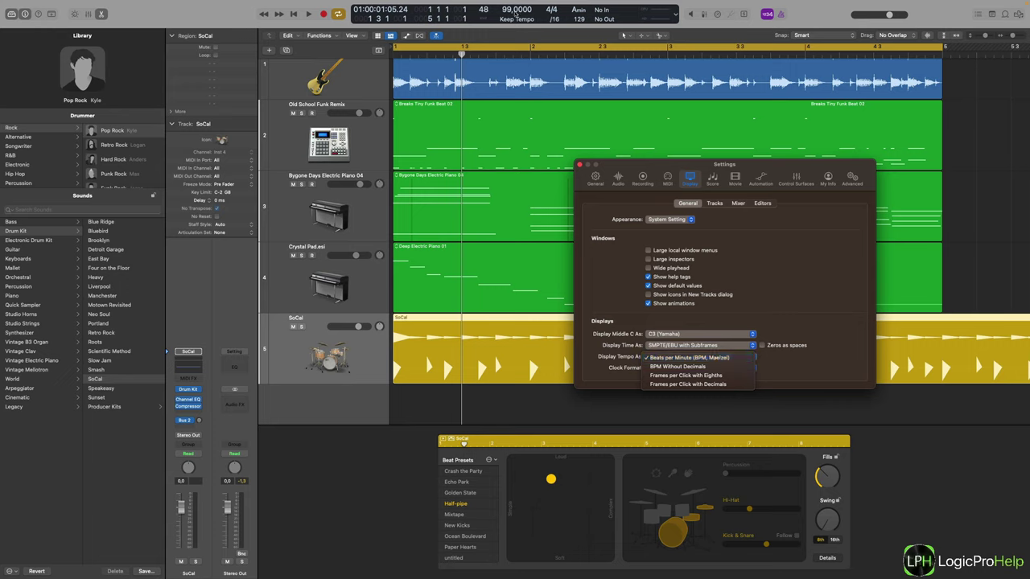
click(684, 366)
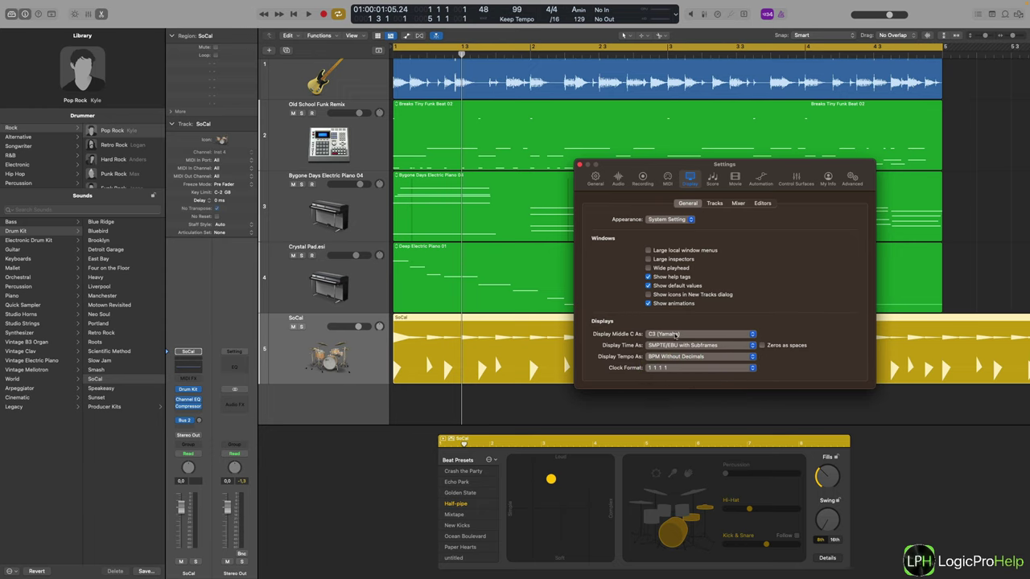
click(673, 355)
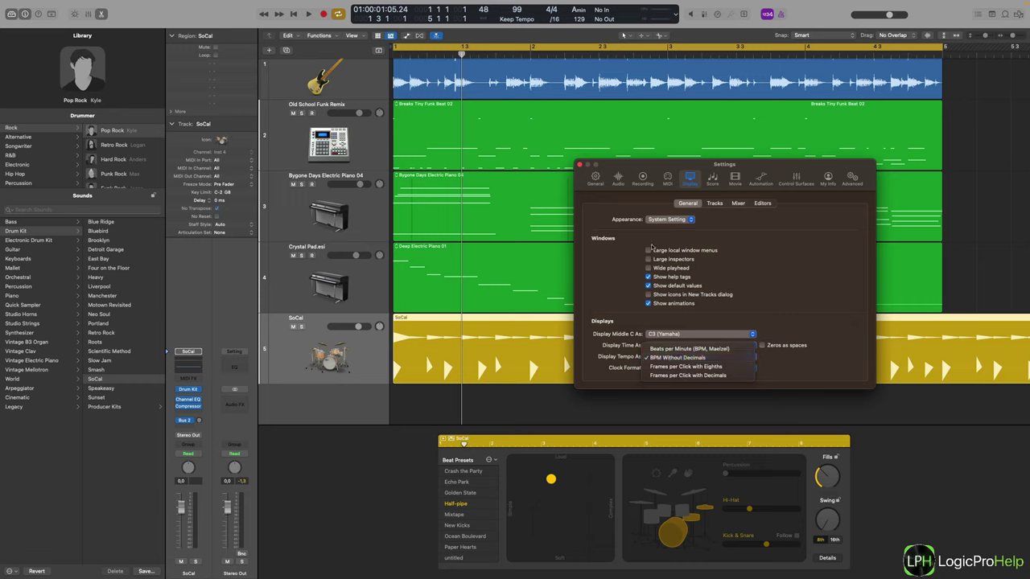
click(701, 348)
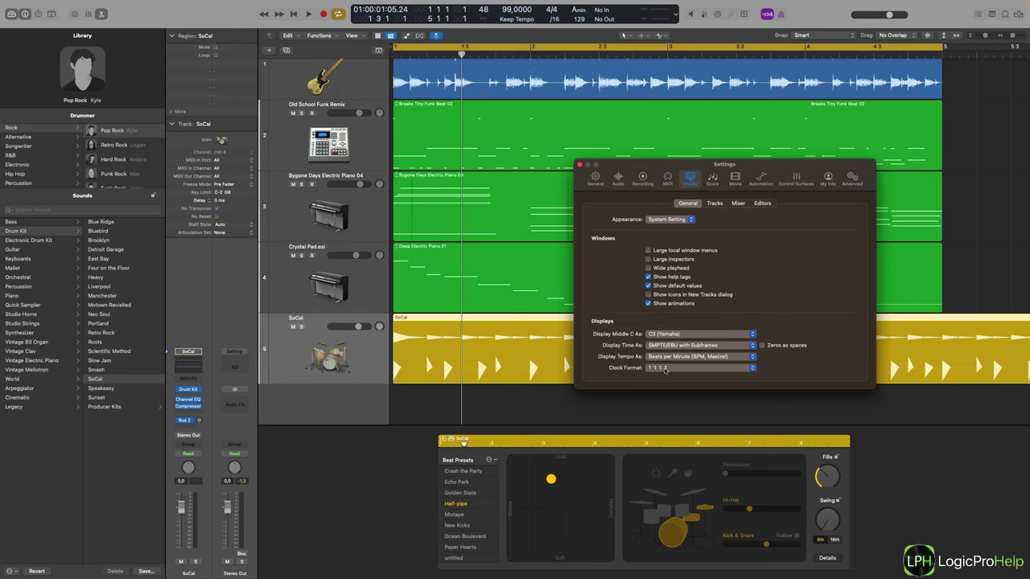
Try the dotted 1. 1. 1. 1 Clock Format, then return it to 1 1 1 1 without dots
click(664, 369)
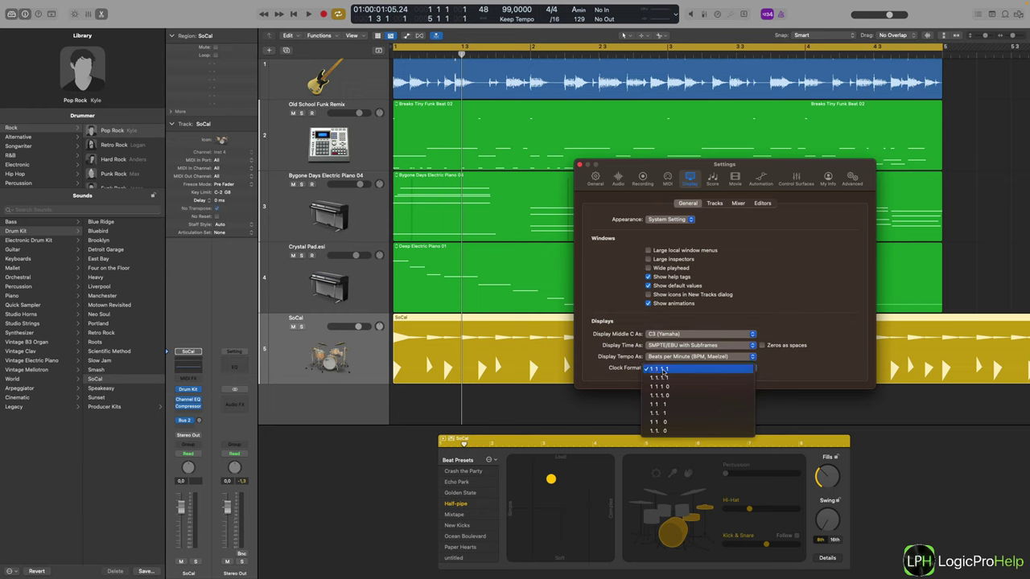
click(660, 378)
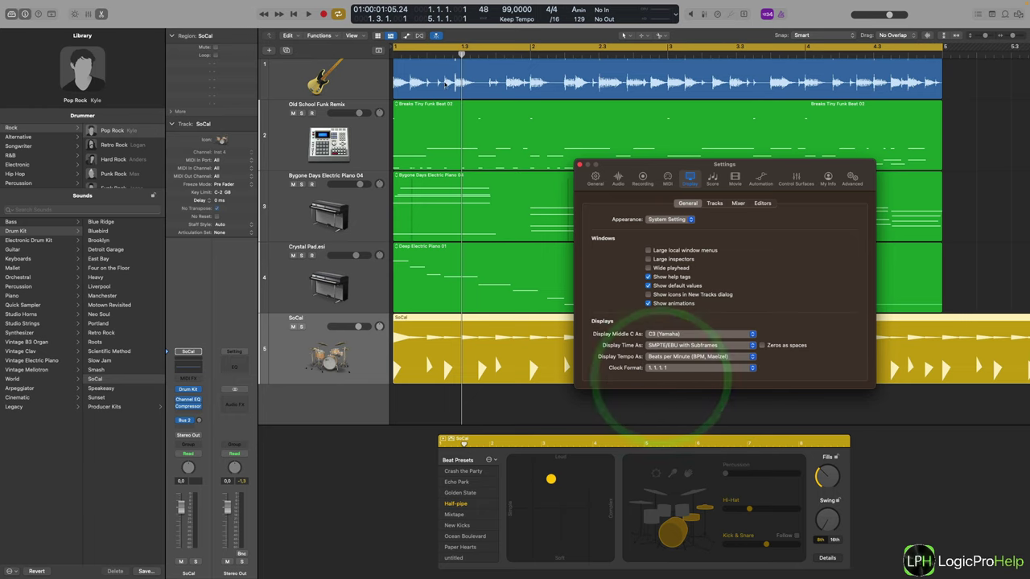
click(673, 368)
click(671, 358)
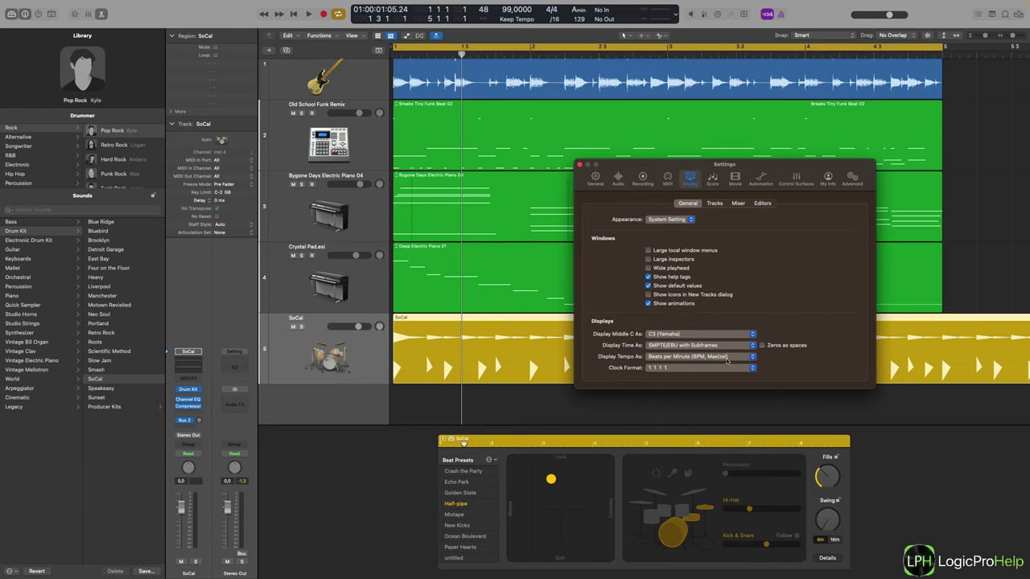
Show the Tracks display settings, shift the Settings window slightly and turn on Show track or bar number while scrolling
click(708, 206)
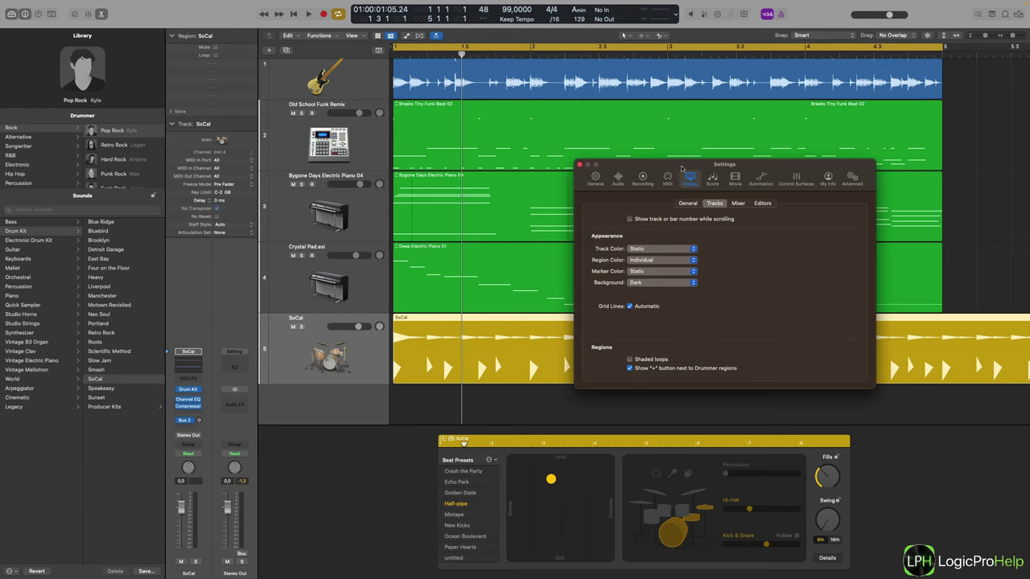
drag(674, 165, 643, 153)
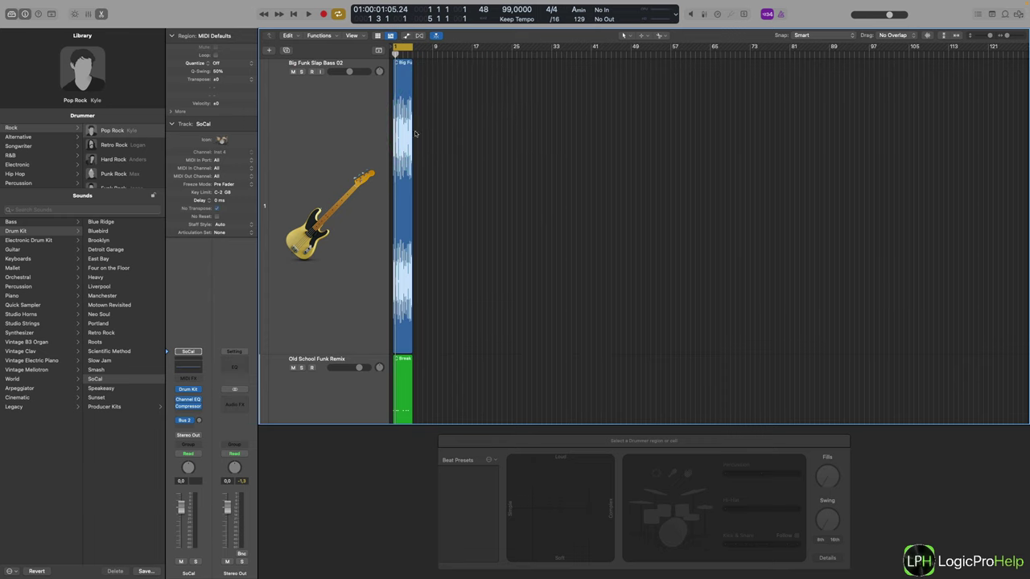
Move back and forth along the timeline in the Tracks area to examine the bar number shown while scrolling
scroll(415, 134, up, 5)
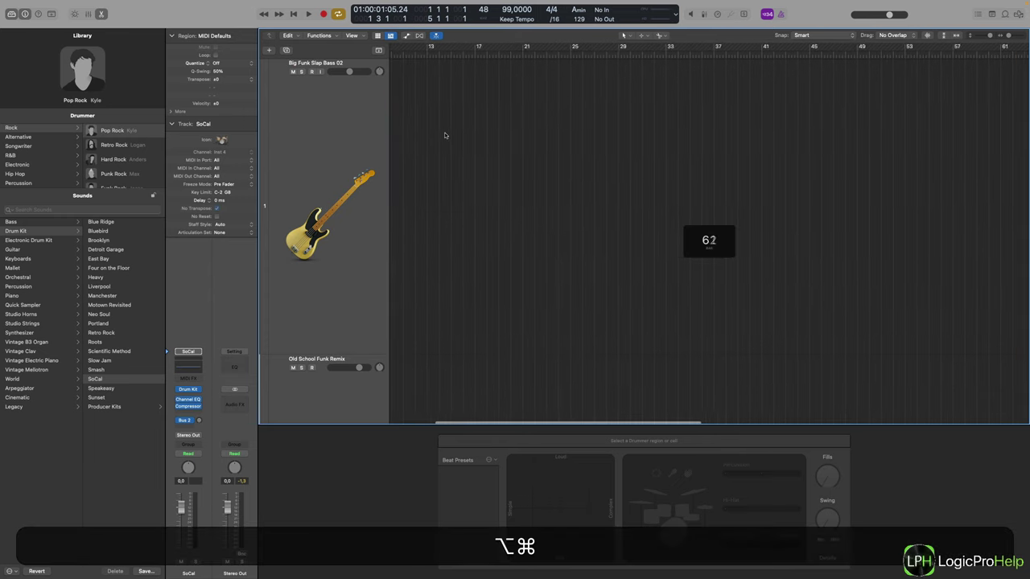
scroll(444, 135, right, 10)
scroll(444, 135, left, 15)
scroll(444, 135, right, 15)
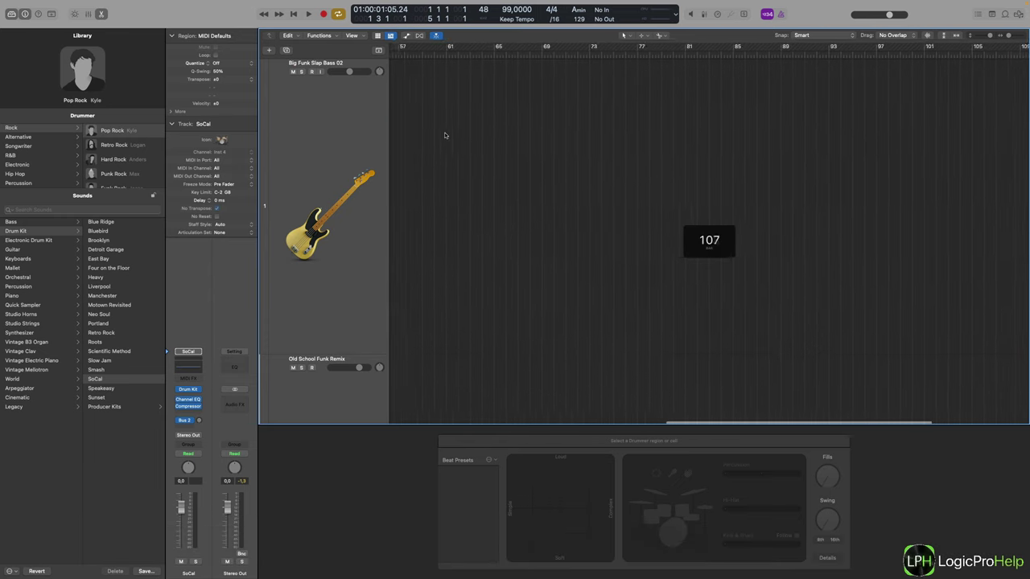
scroll(444, 135, right, 5)
scroll(744, 244, left, 4)
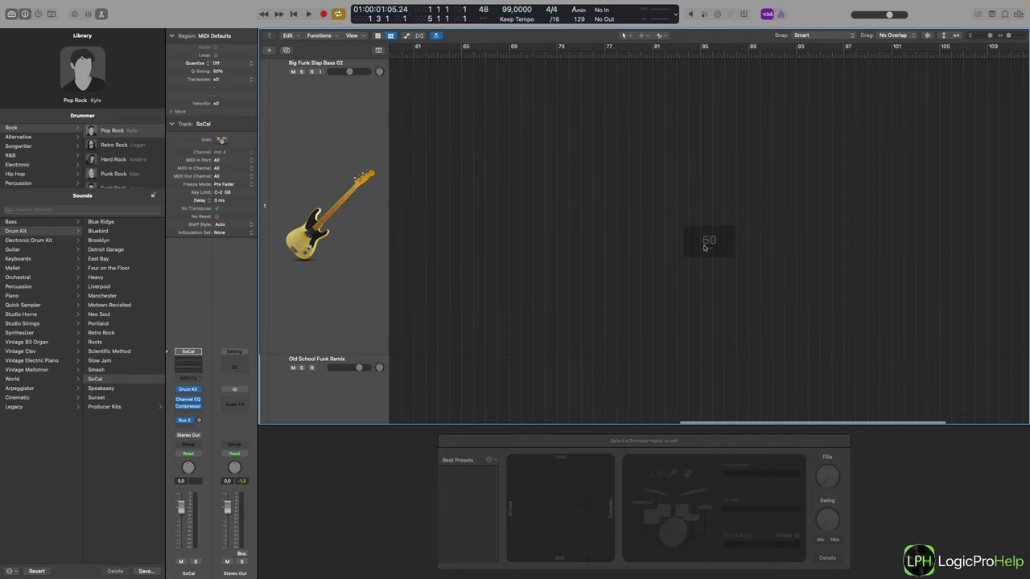
scroll(716, 245, left, 5)
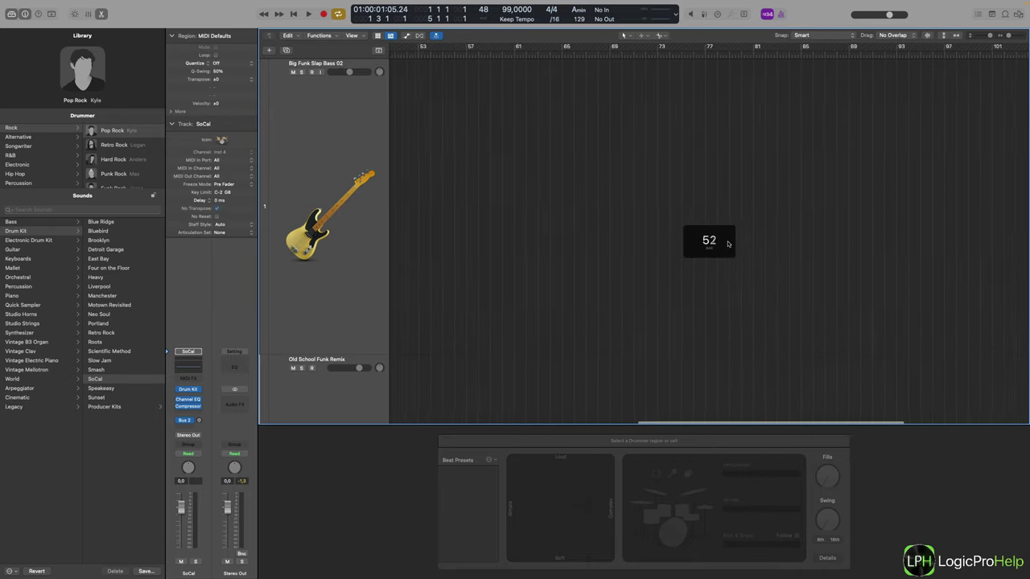
scroll(729, 244, left, 3)
scroll(729, 244, right, 8)
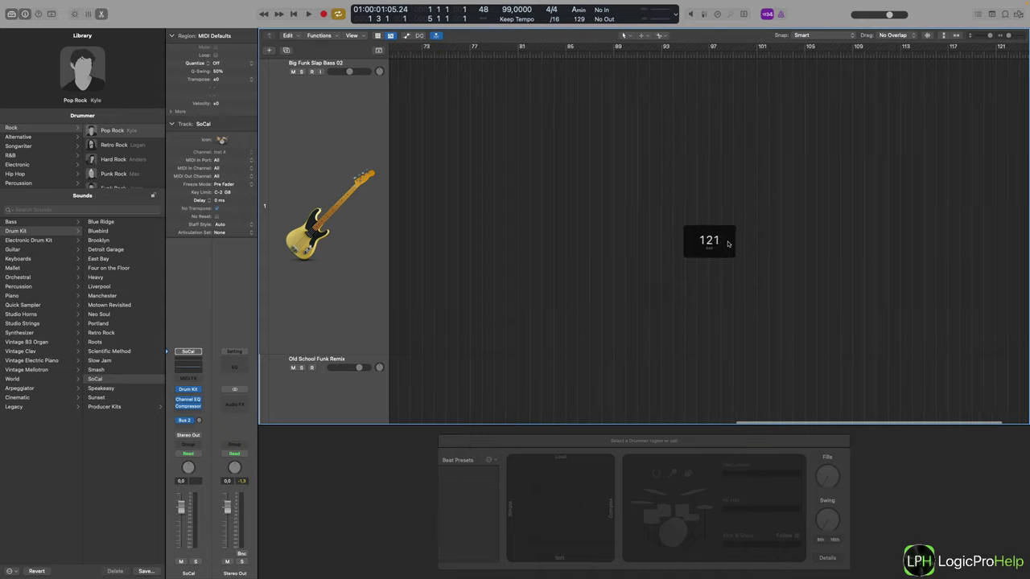
scroll(729, 244, left, 10)
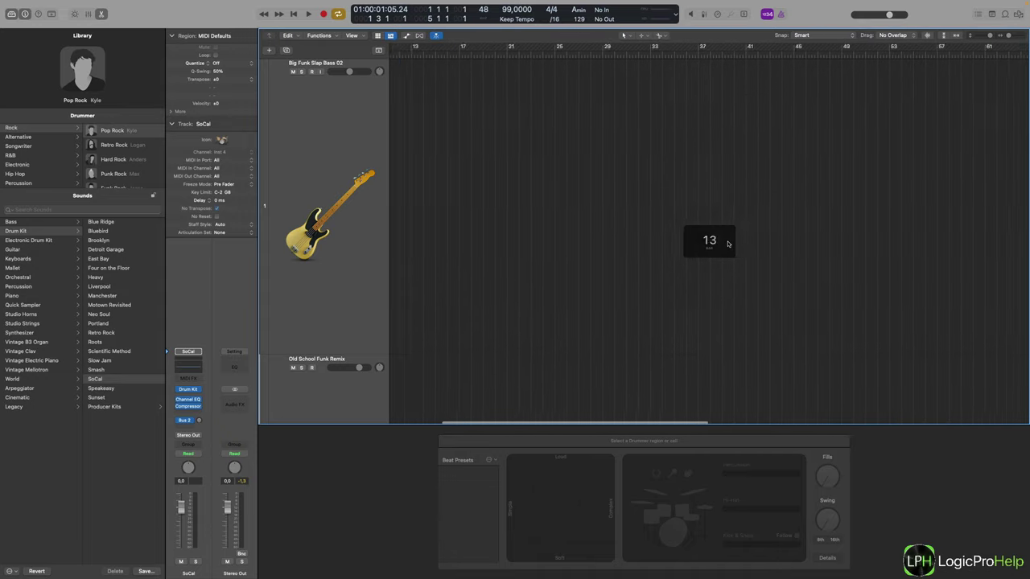
scroll(729, 244, left, 3)
Move up and down through the track list to examine the track number shown while scrolling
scroll(544, 209, down, 8)
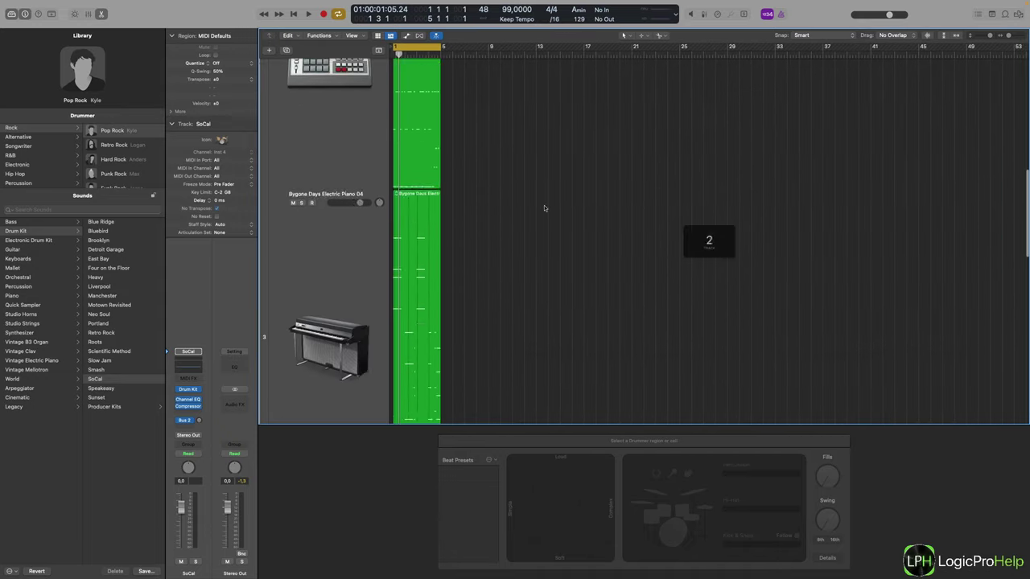
scroll(544, 209, down, 5)
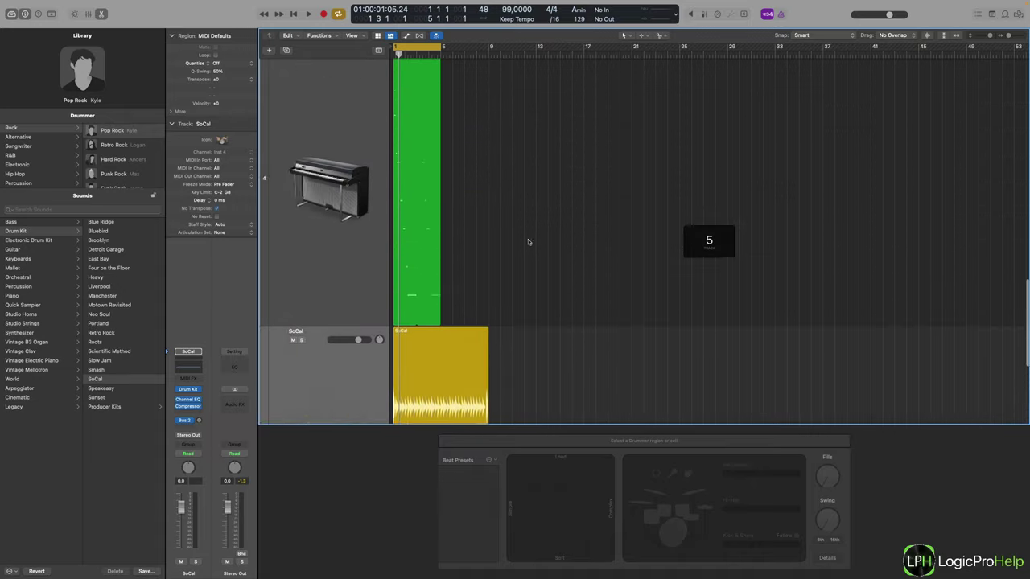
scroll(529, 241, up, 6)
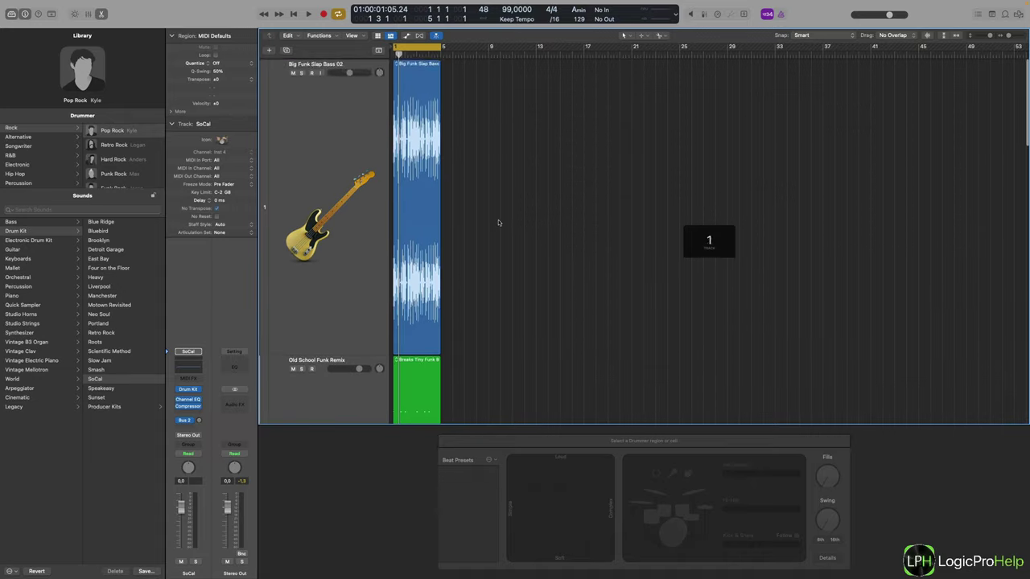
scroll(497, 226, down, 5)
scroll(496, 229, up, 4)
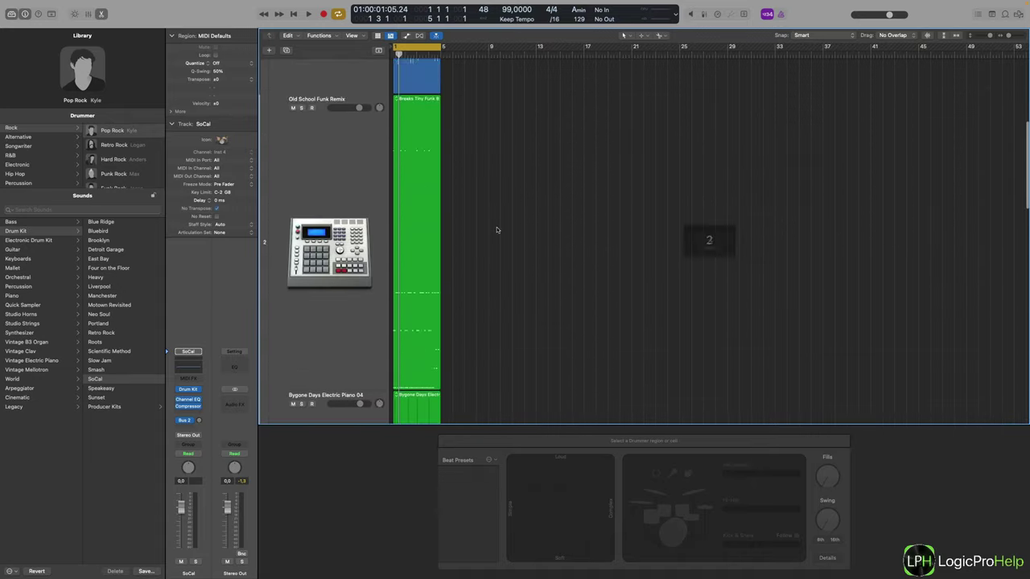
scroll(497, 230, up, 2)
scroll(497, 230, down, 4)
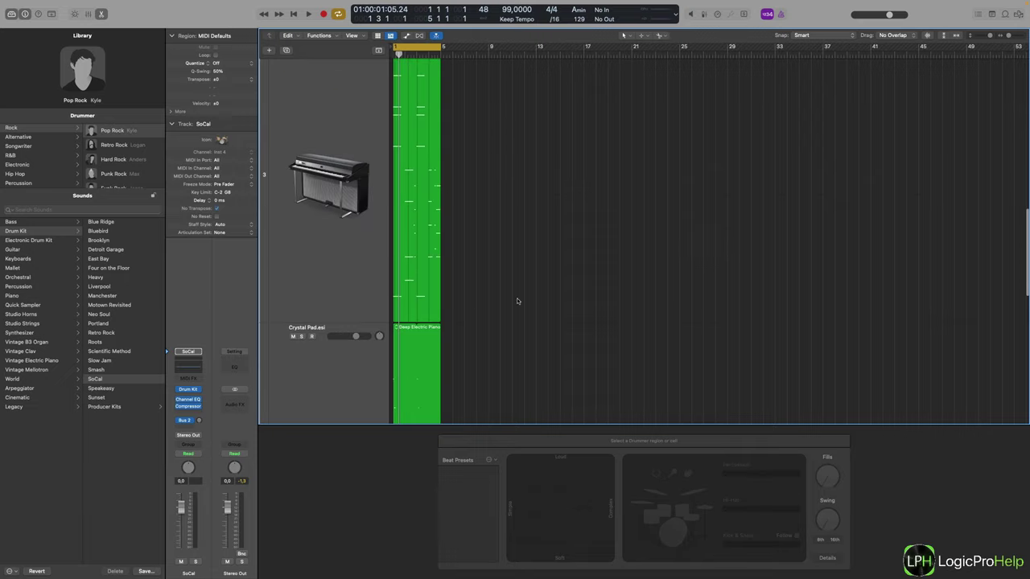
scroll(486, 304, down, 4)
scroll(486, 304, up, 3)
scroll(486, 303, up, 2)
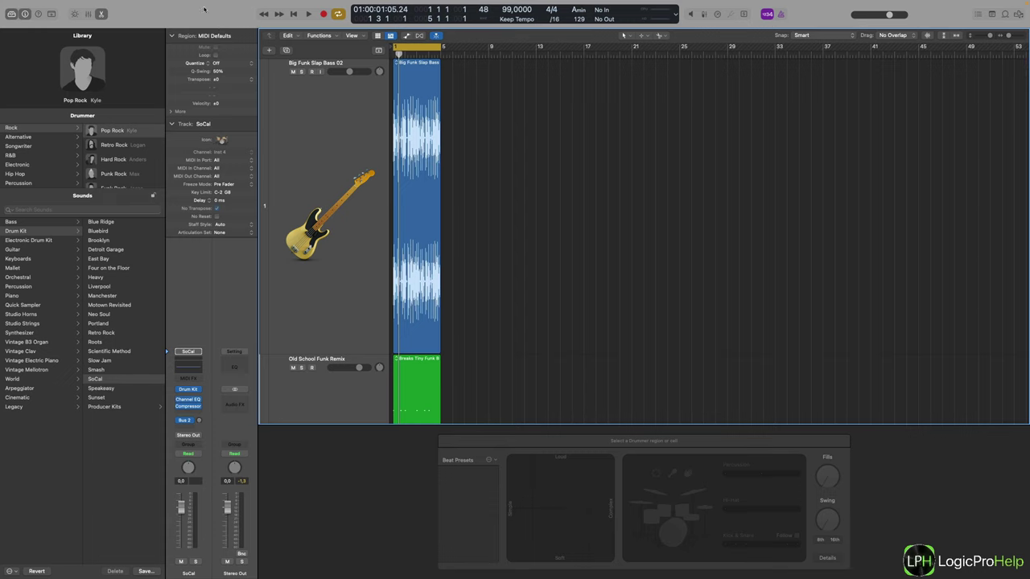
Reopen the Tracks display settings and turn off Show track or bar number while scrolling
mouse_move(195, 2)
click(30, 6)
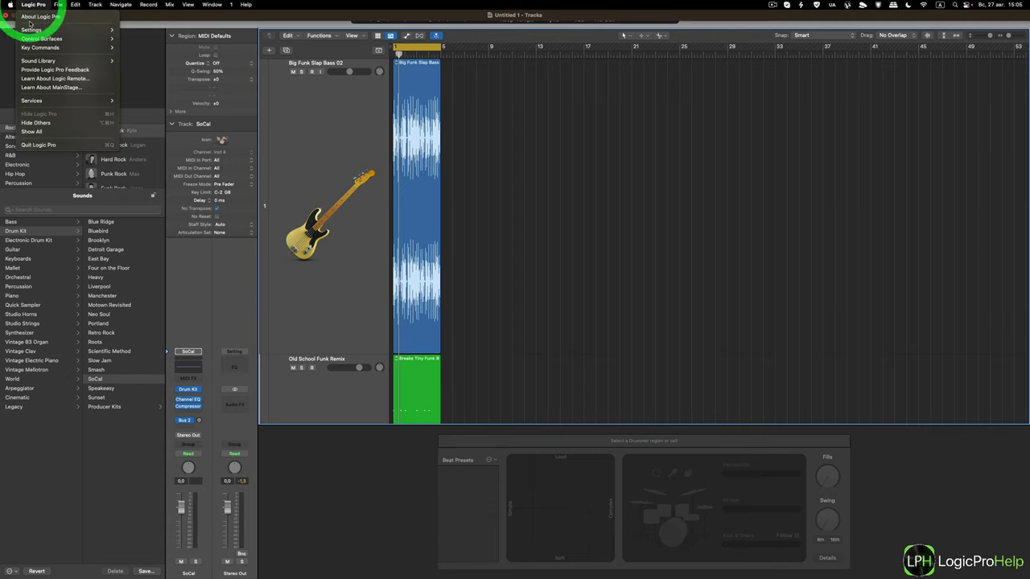
mouse_move(88, 30)
click(138, 66)
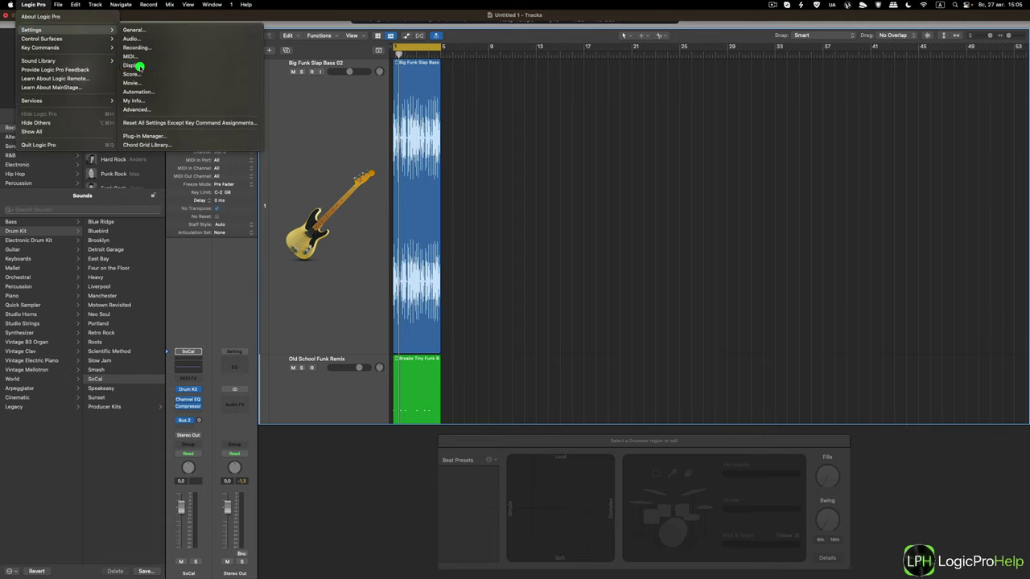
click(684, 193)
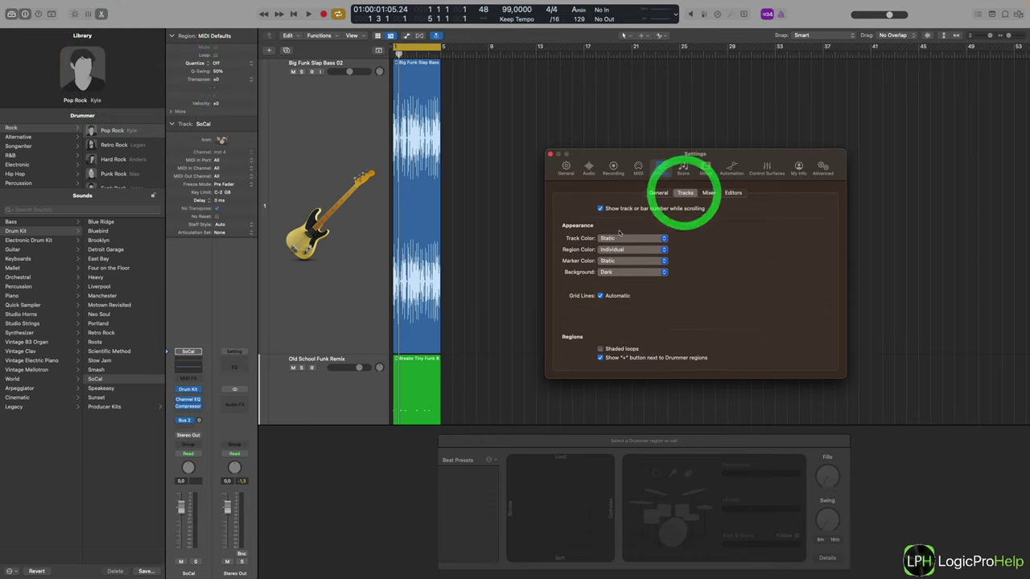
click(600, 209)
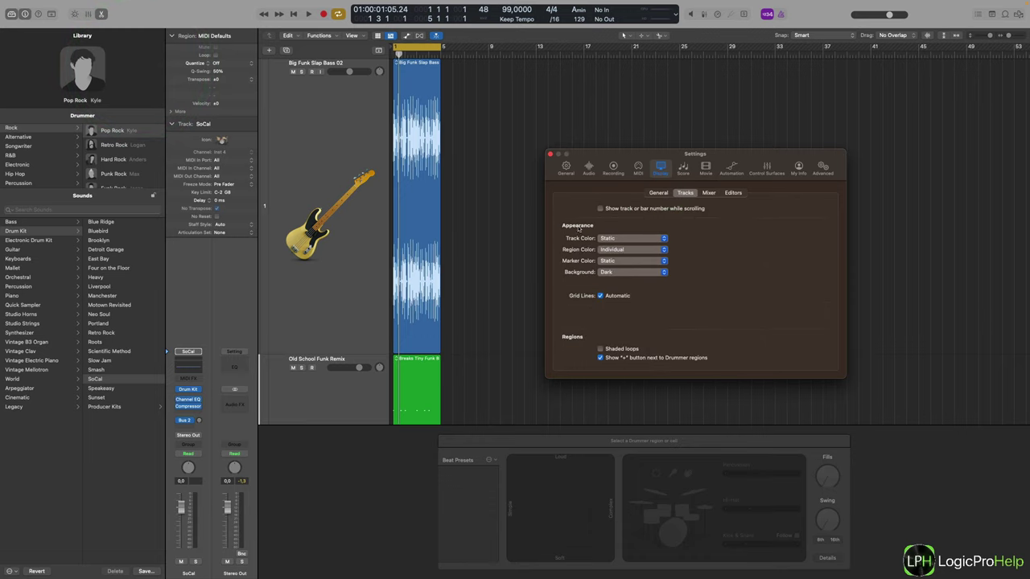
Examine the Track Color choices and the colors of the audio, MIDI and Drummer regions, keeping Track Color at Static
click(624, 240)
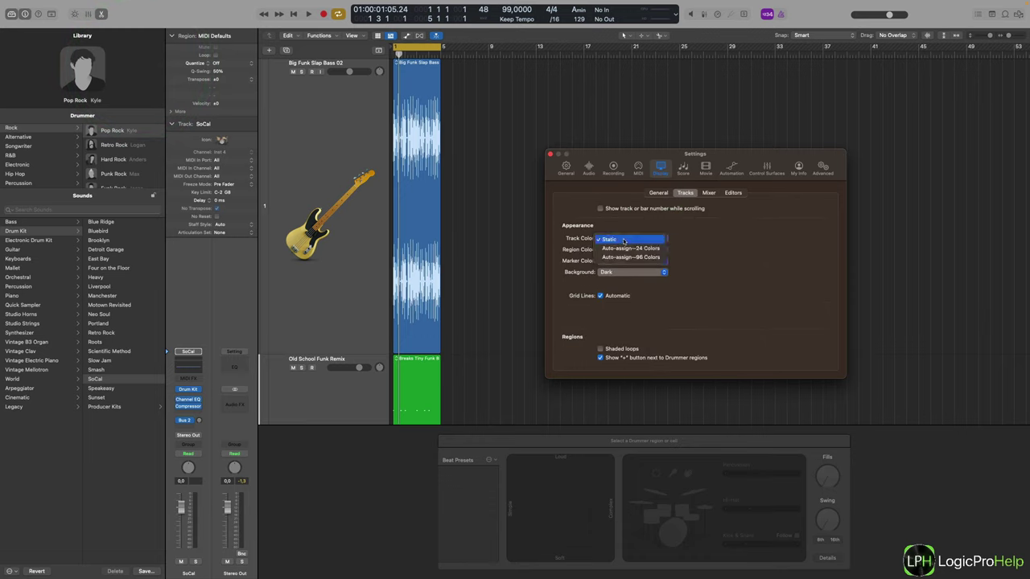
click(581, 241)
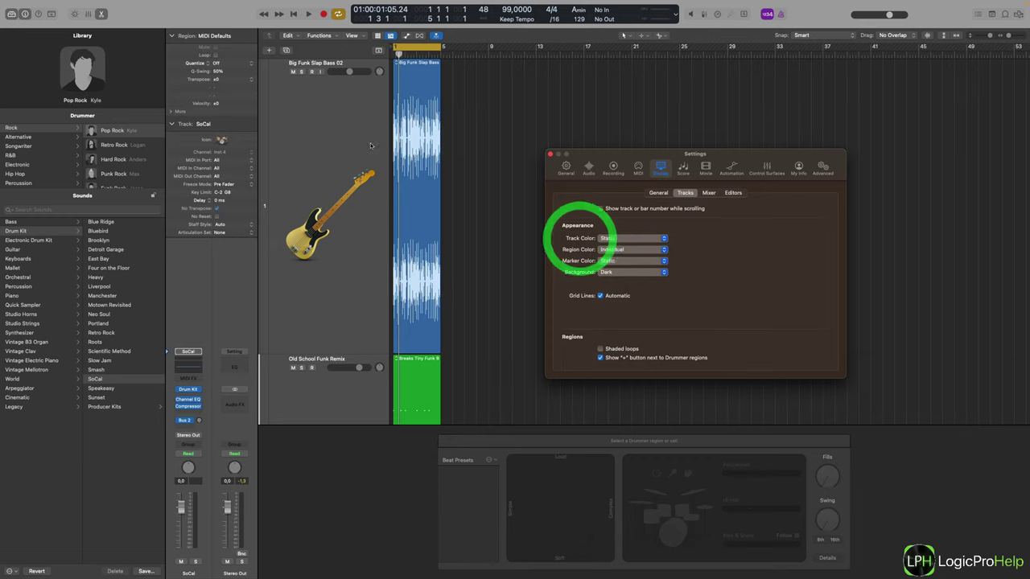
scroll(395, 390, down, 3)
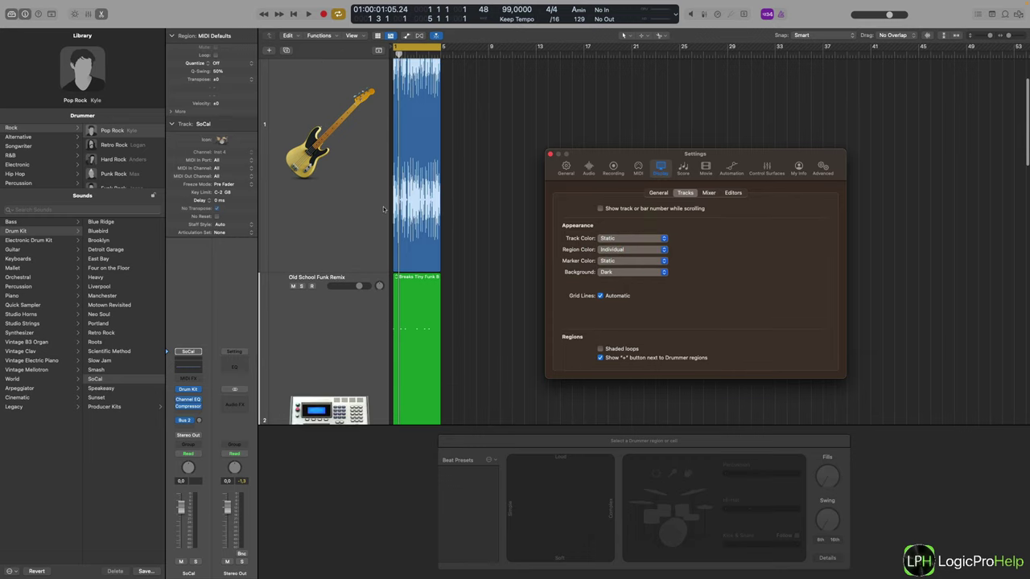
click(406, 157)
scroll(414, 209, down, 5)
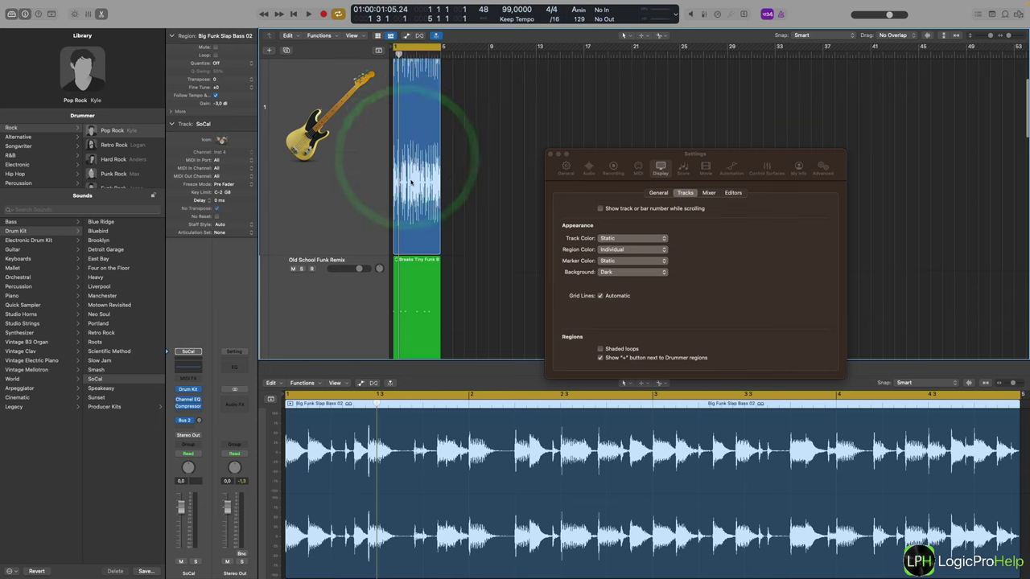
click(425, 256)
scroll(425, 256, down, 10)
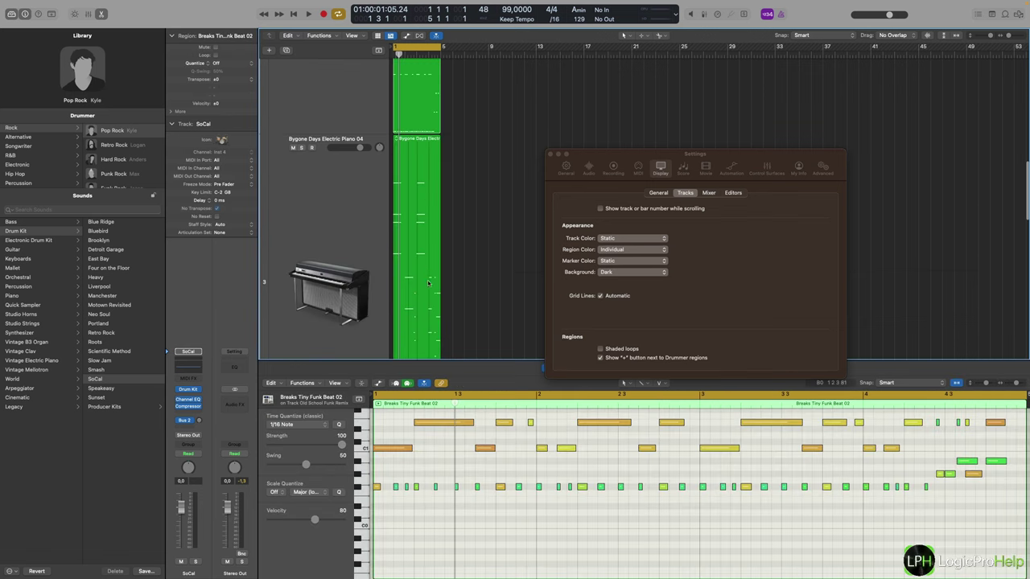
click(422, 221)
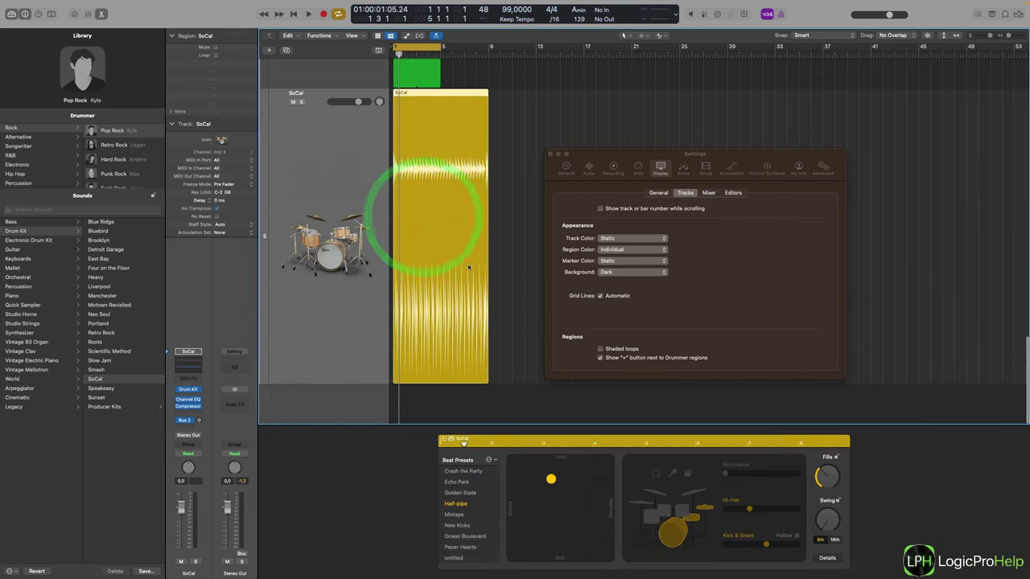
click(610, 240)
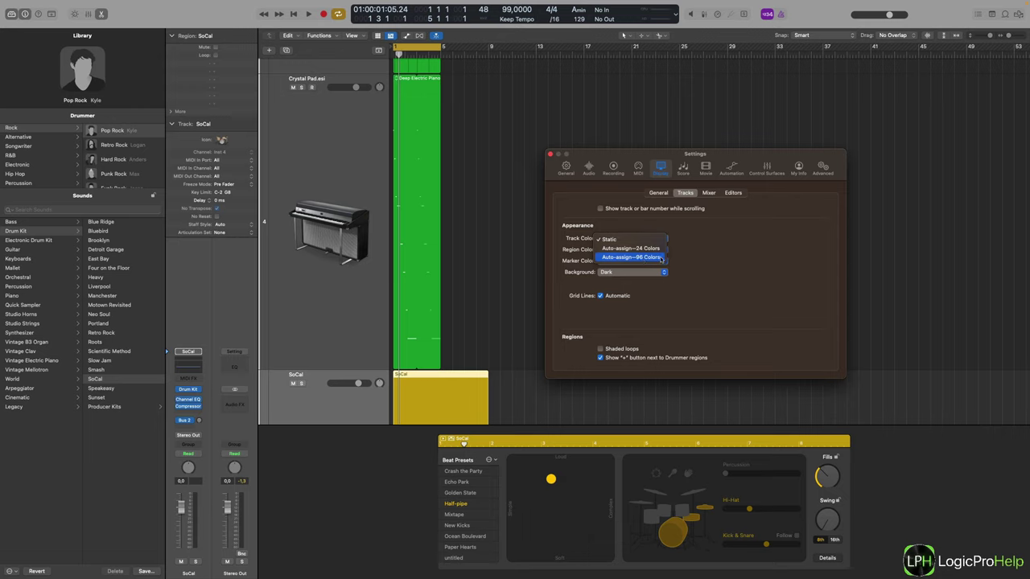
click(743, 272)
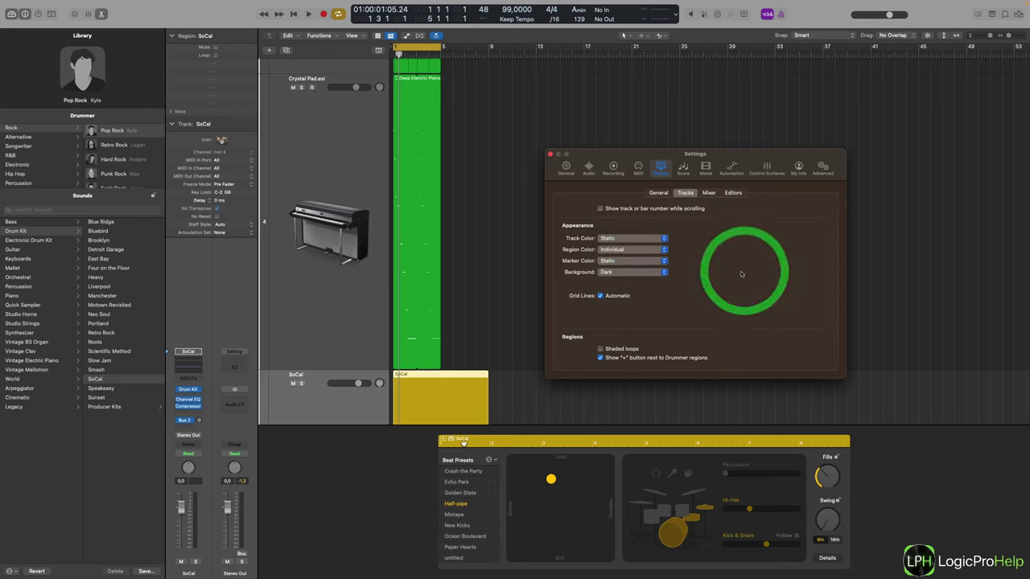
Set Region Color to As Track Color in the Tracks display settings
click(640, 250)
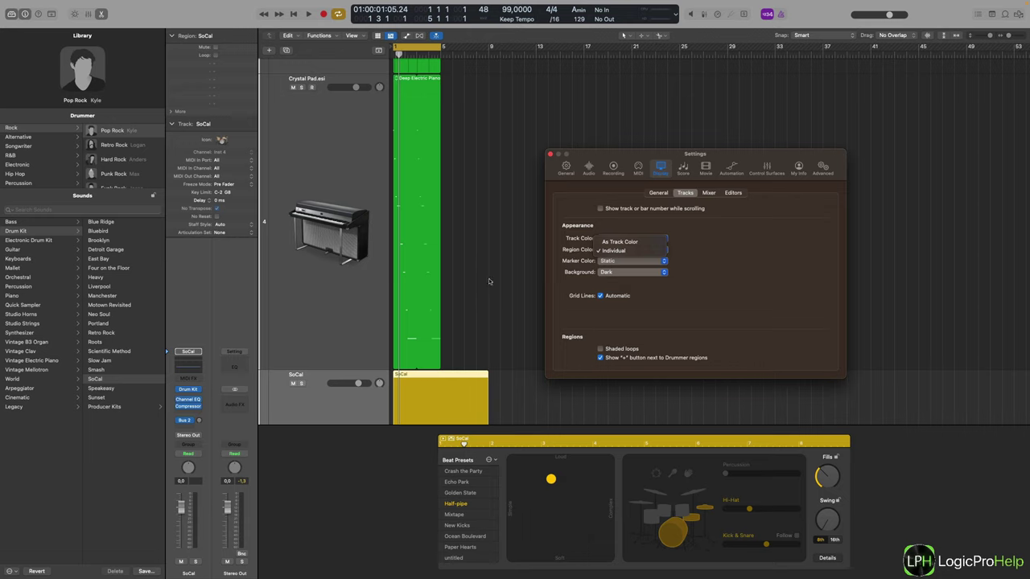
click(617, 243)
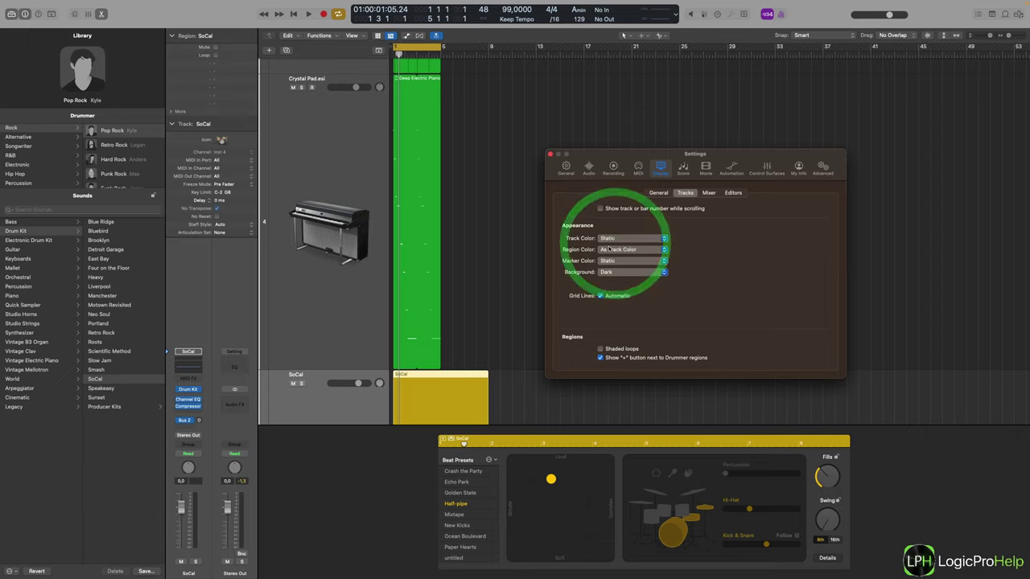
Set Region Color to Individual in the Tracks display settings
double_click(438, 204)
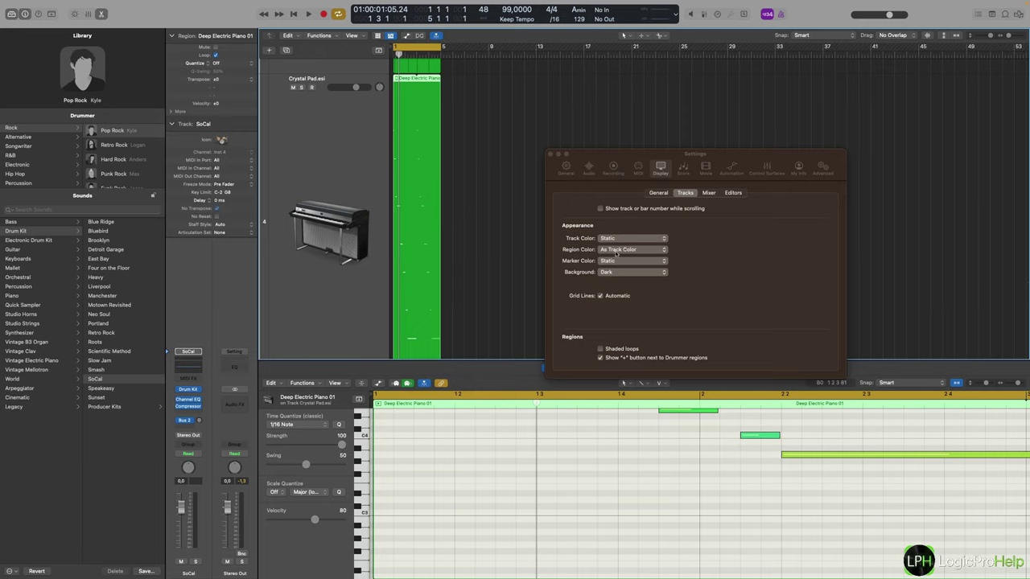
click(614, 253)
click(615, 258)
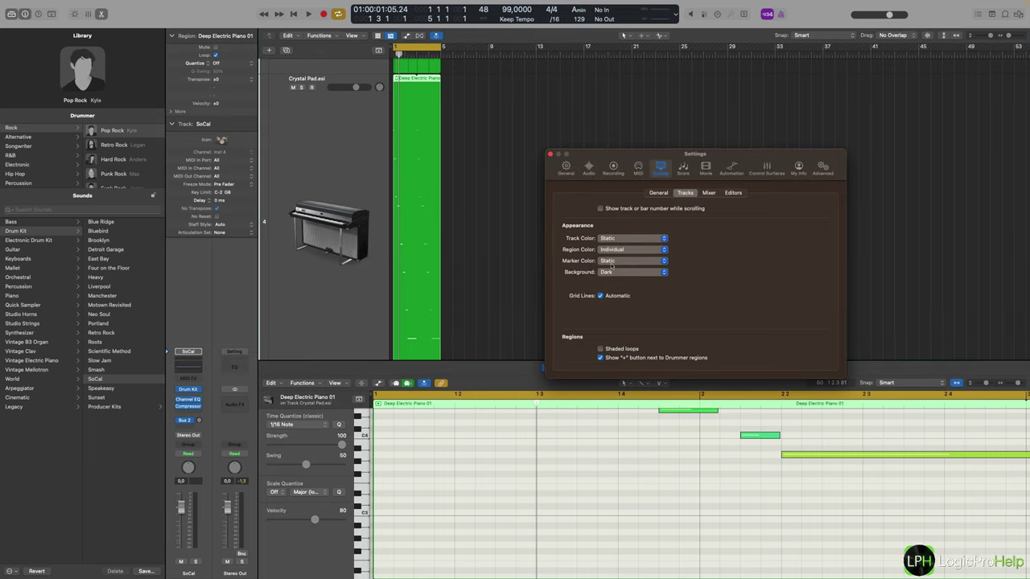
Show the global tracks and create a marker at the playhead in the Marker track
click(620, 265)
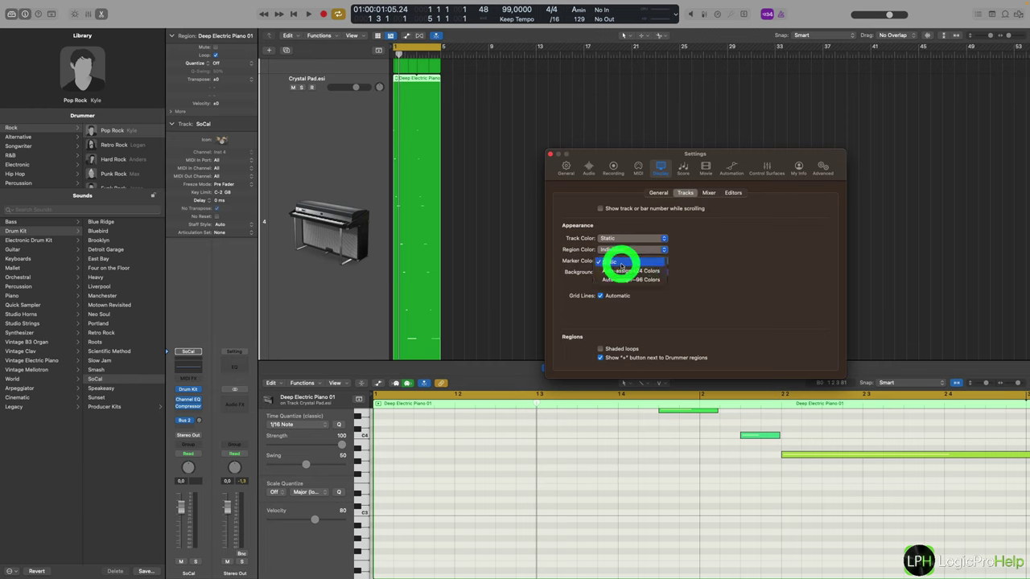
click(530, 244)
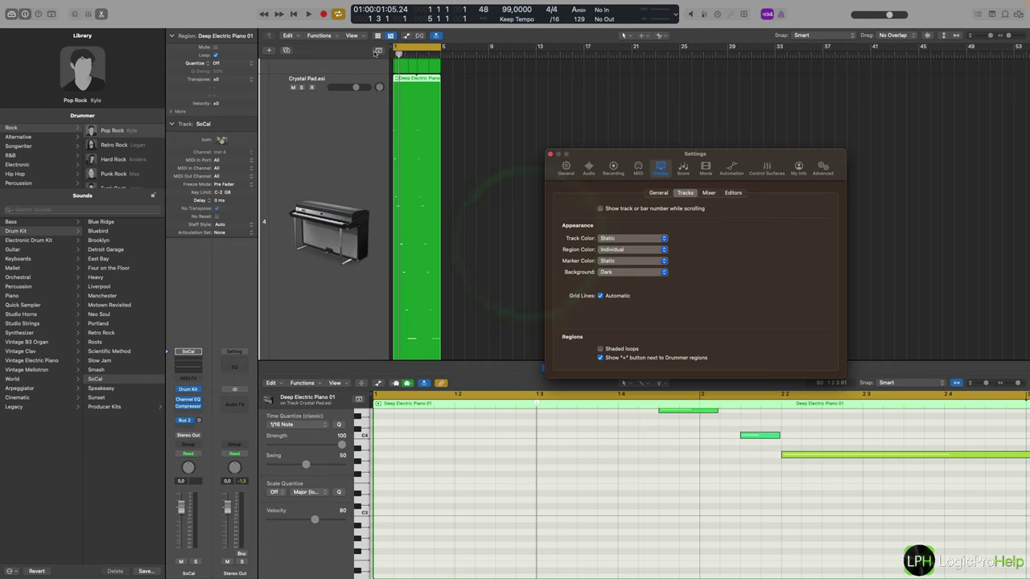
click(377, 51)
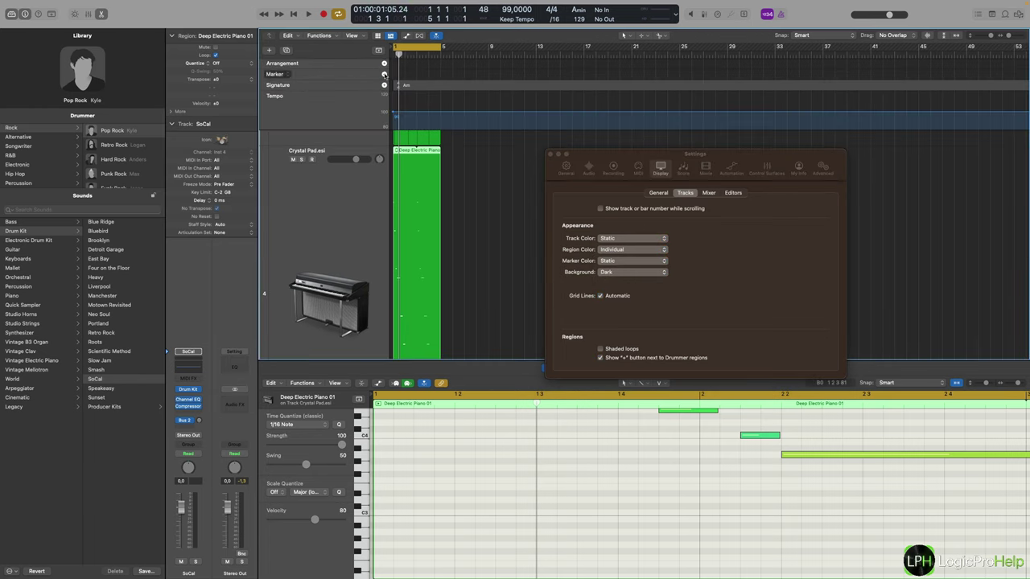
click(385, 73)
click(466, 97)
click(452, 73)
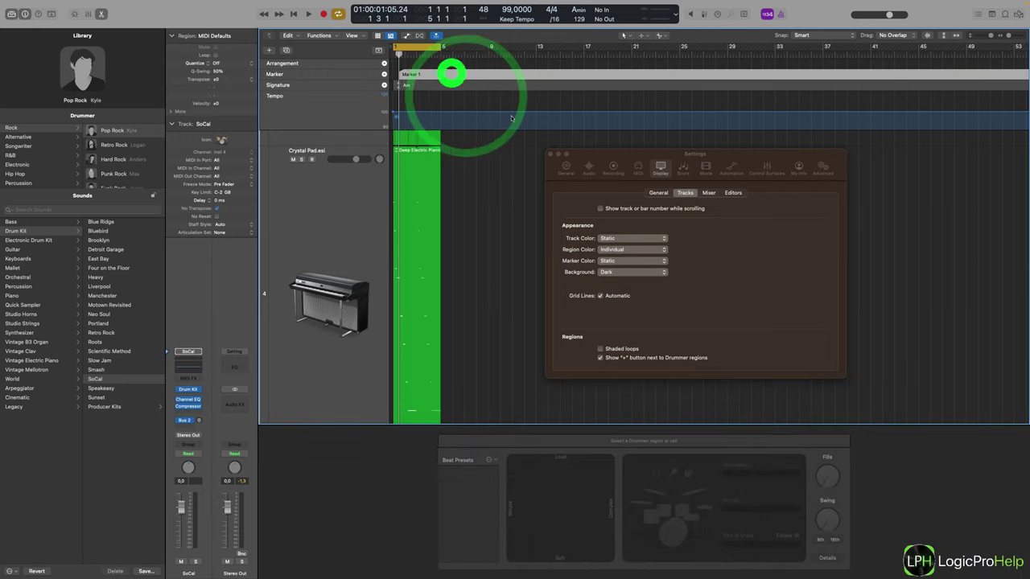
Set Marker Color to Auto-assign—96 Colors and delete the existing marker
click(609, 261)
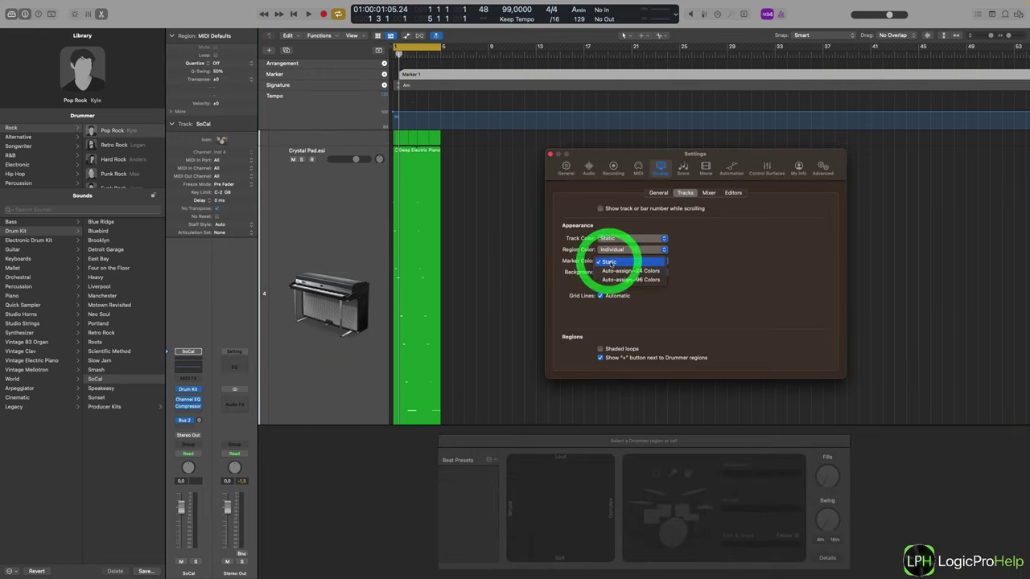
click(616, 276)
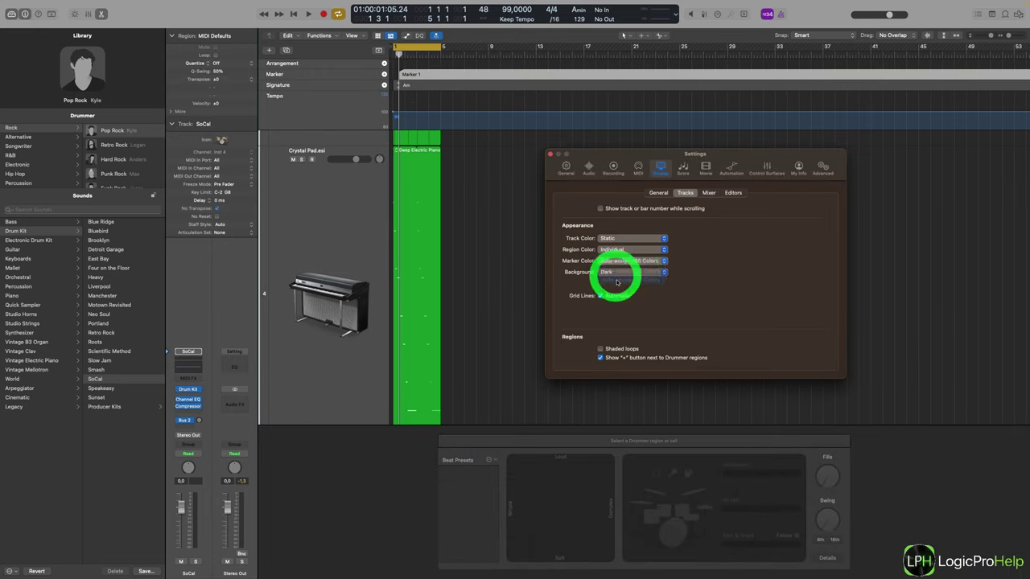
click(420, 77)
key(BackSpace)
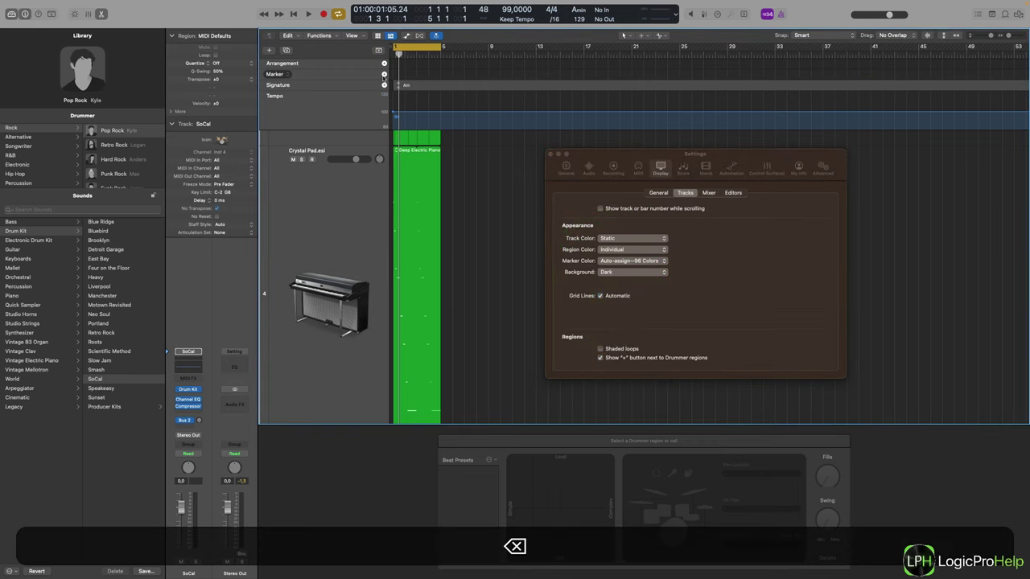
Create three markers in the Marker track, at the current playhead position, in bar 6 and in bar 10
click(384, 74)
click(452, 55)
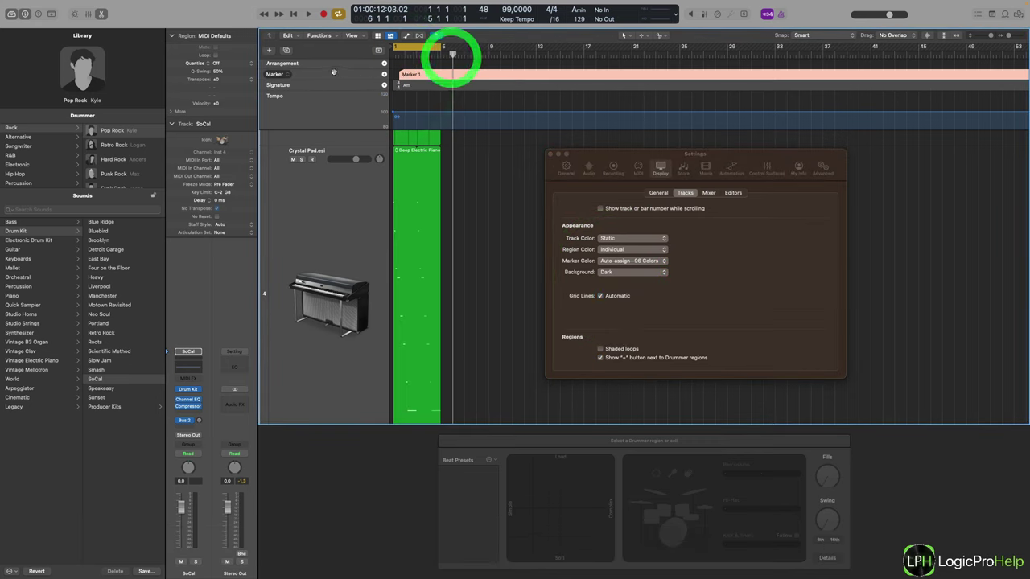
click(384, 74)
click(506, 55)
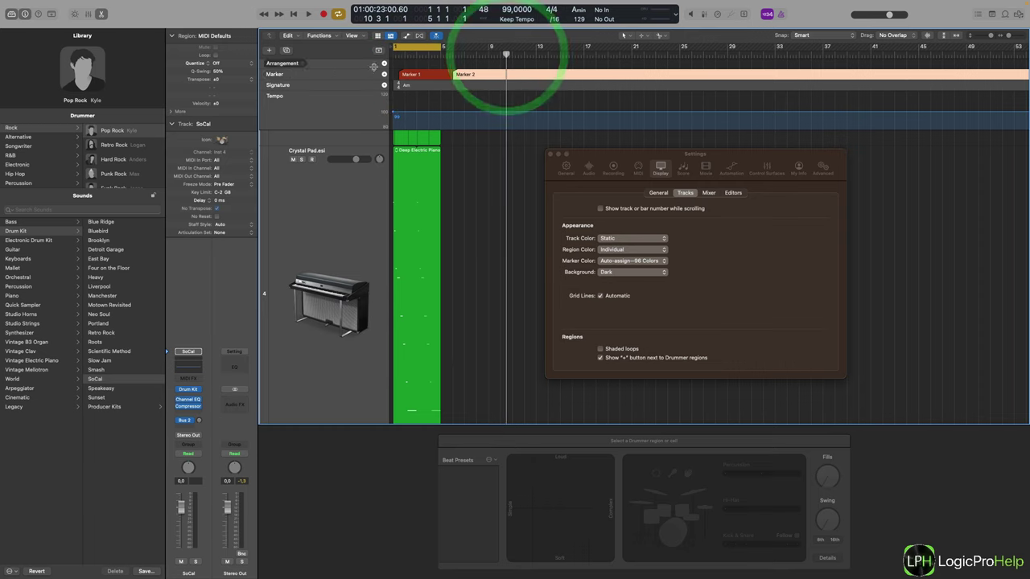
click(383, 74)
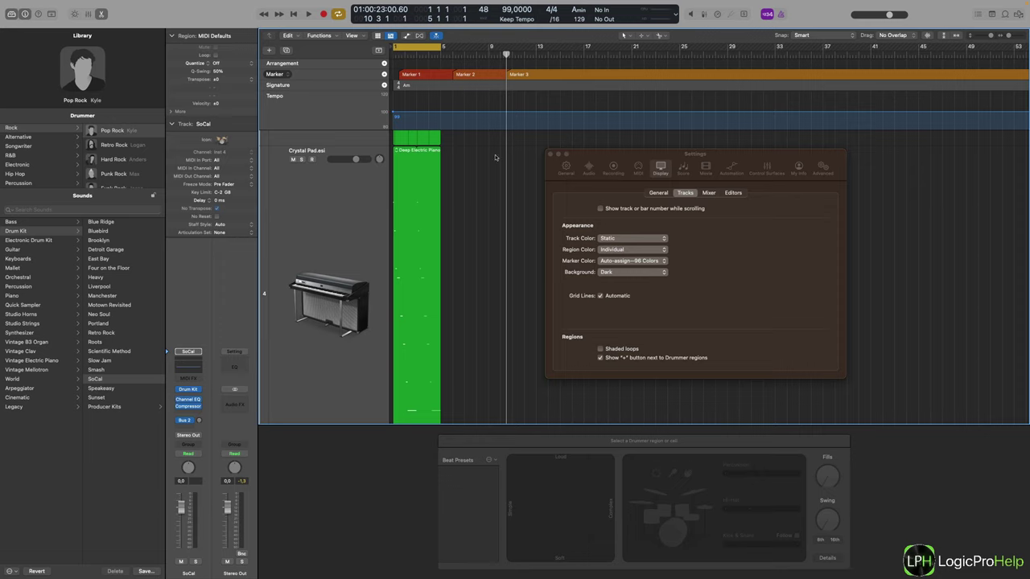
Set Marker Color back to Static in the Tracks display settings
click(627, 261)
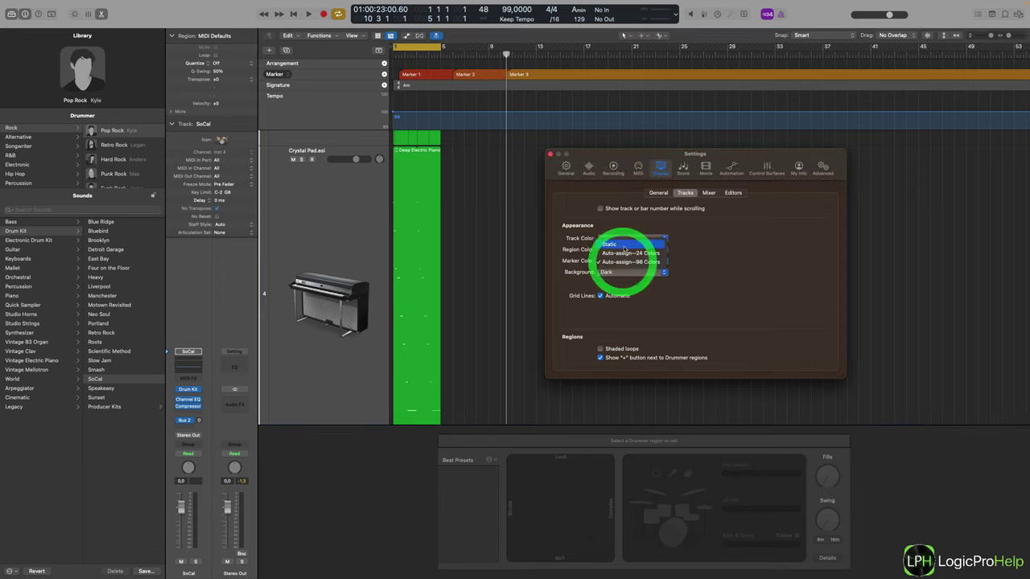
click(620, 242)
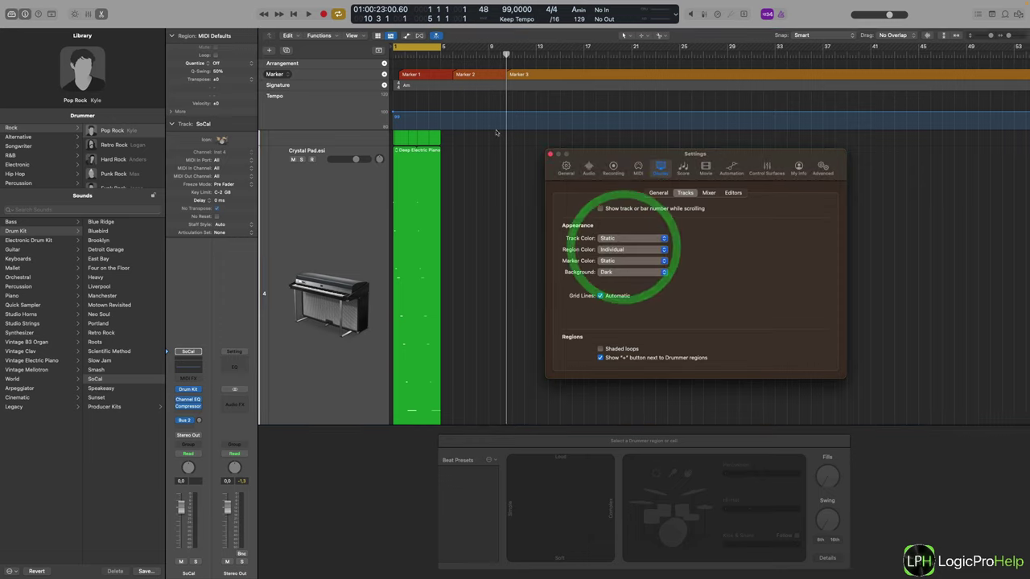
Try the Bright background for the Tracks area and examine it behind the regions of different tracks
click(616, 273)
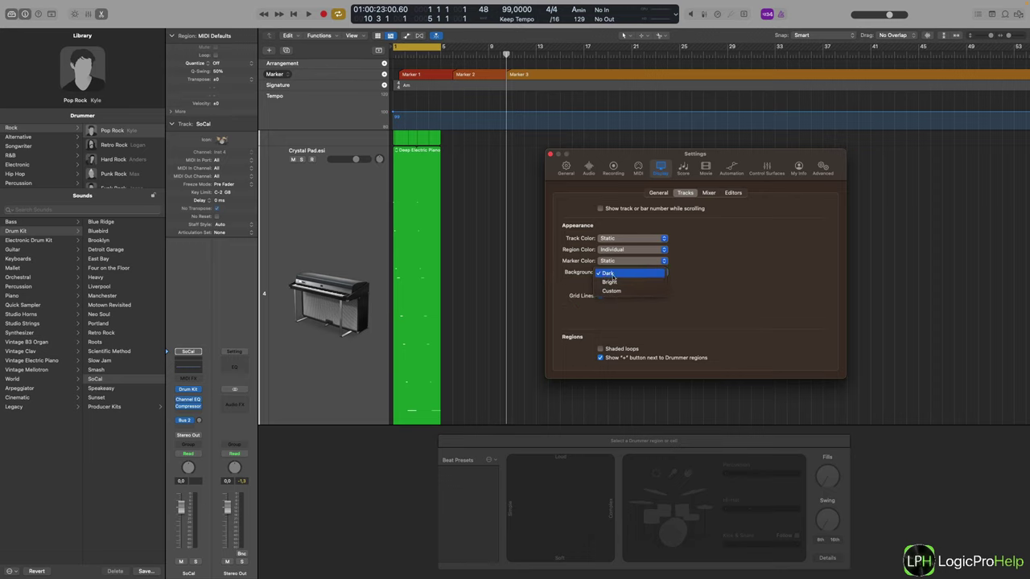
click(619, 283)
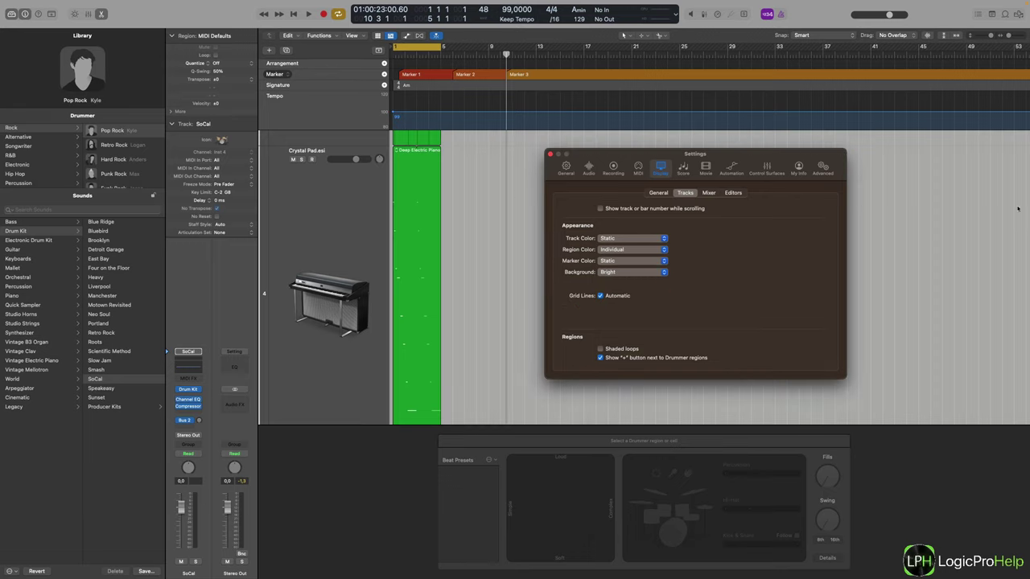
scroll(938, 217, down, 1)
scroll(509, 171, up, 6)
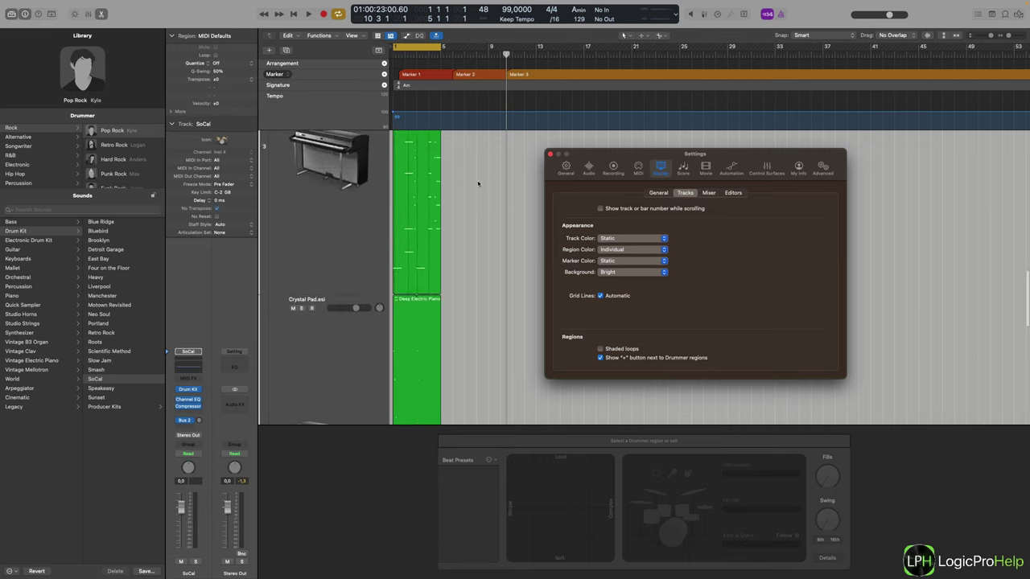
Try the Custom background with its brightness slider and return Background to Dark
click(634, 271)
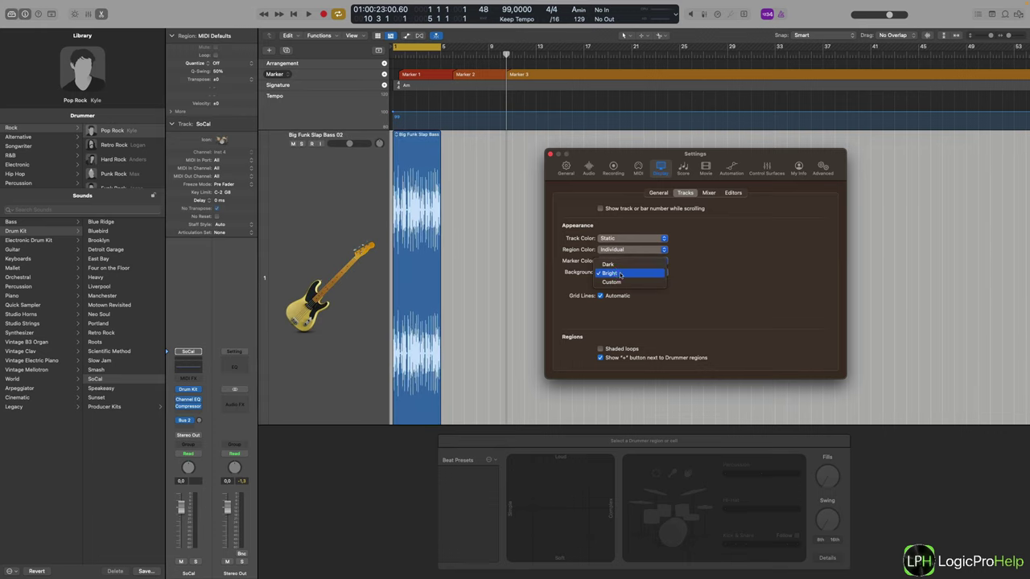
click(618, 283)
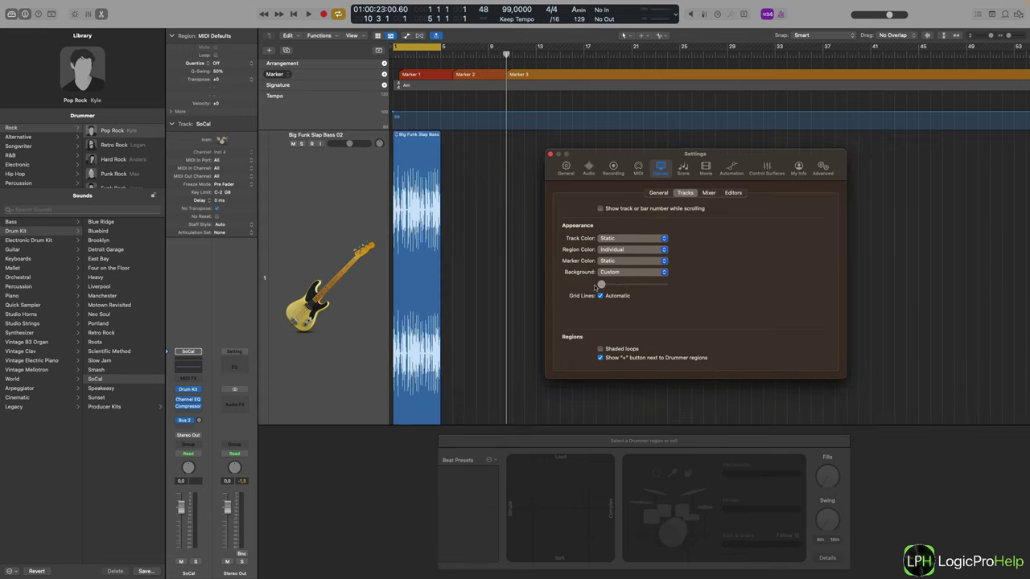
mouse_move(601, 285)
mouse_down()
mouse_move(672, 288)
mouse_move(601, 284)
mouse_up()
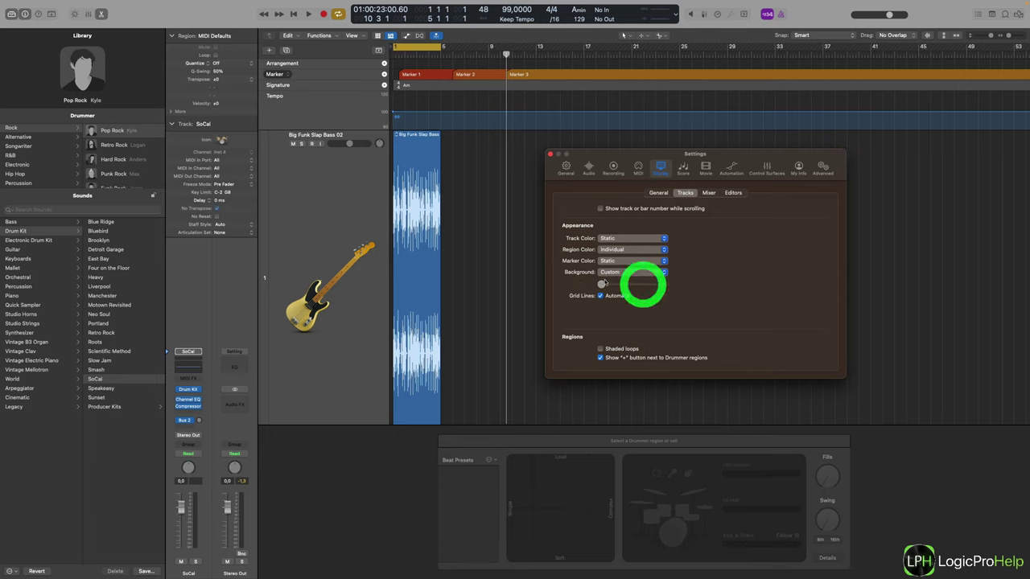
click(611, 273)
click(609, 255)
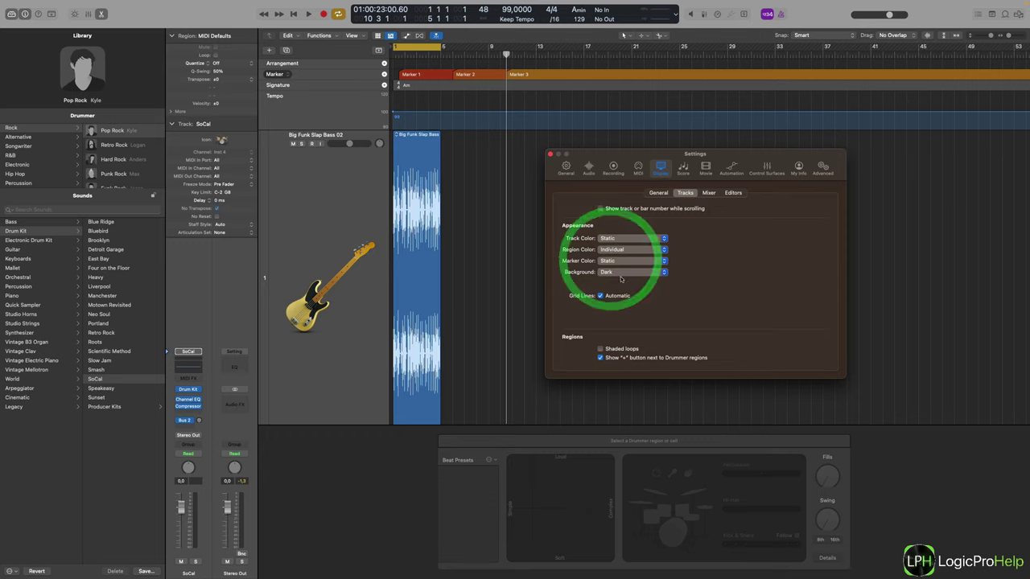
Turn off Automatic for Grid Lines and try the Vertical lines at minimum and at a slightly higher intensity
click(602, 296)
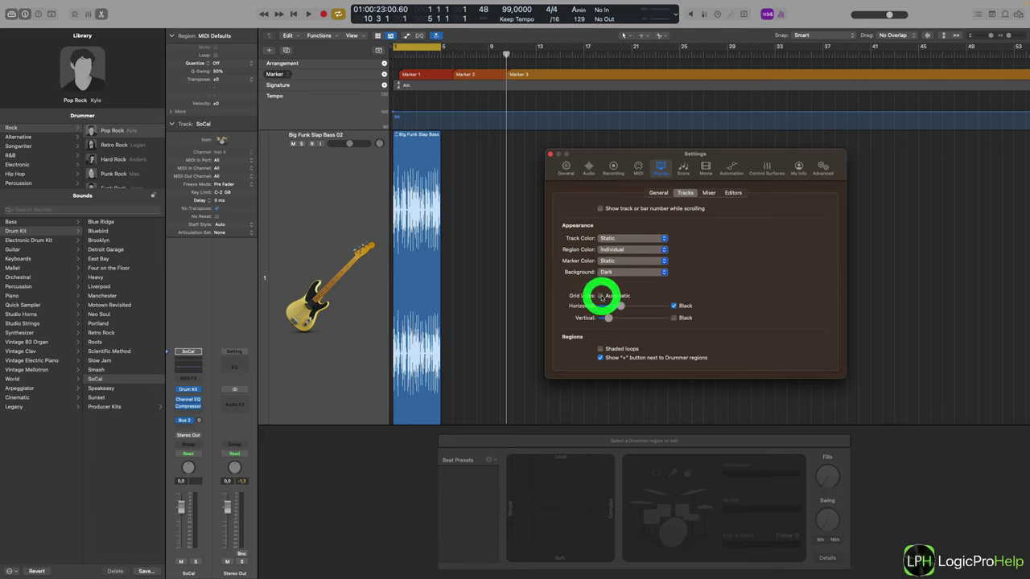
scroll(509, 167, up, 4)
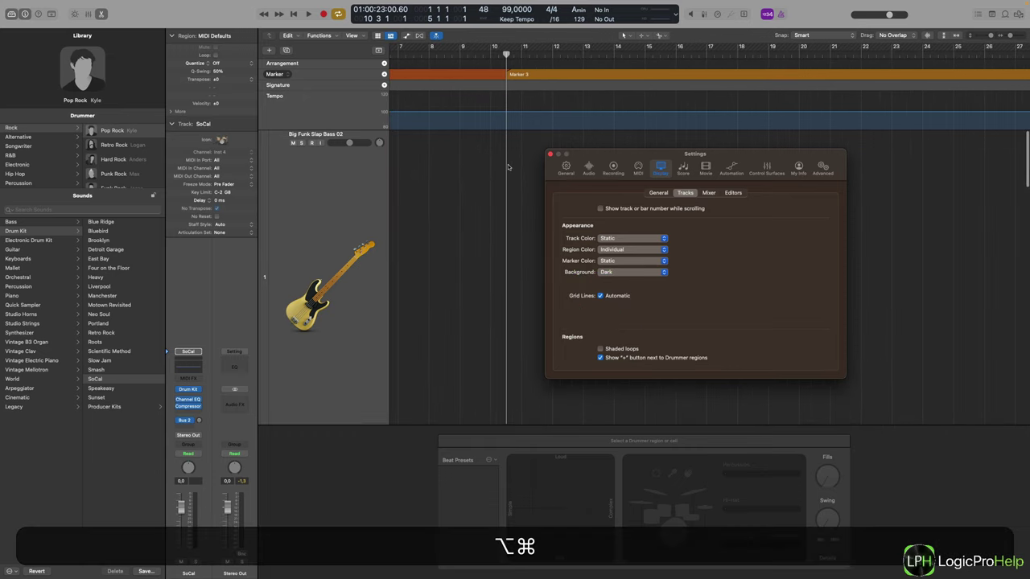
click(600, 296)
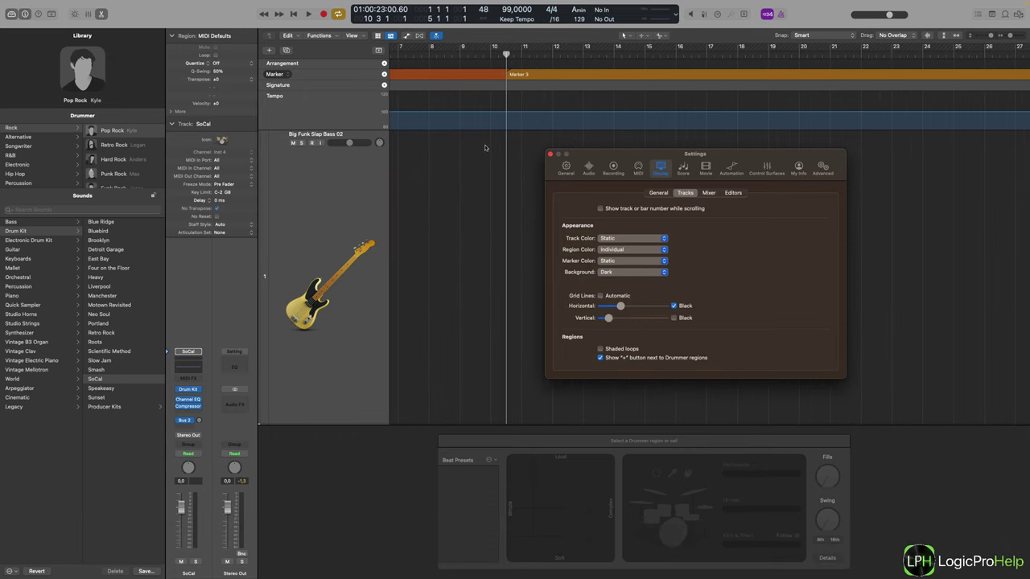
scroll(504, 229, down, 3)
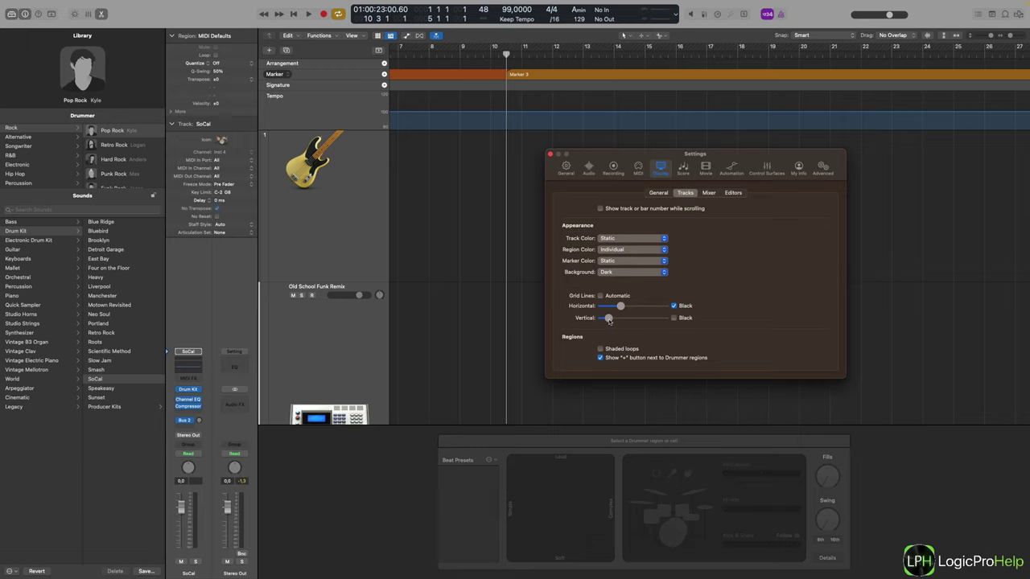
mouse_move(609, 319)
mouse_down()
mouse_move(647, 319)
mouse_move(593, 324)
mouse_up()
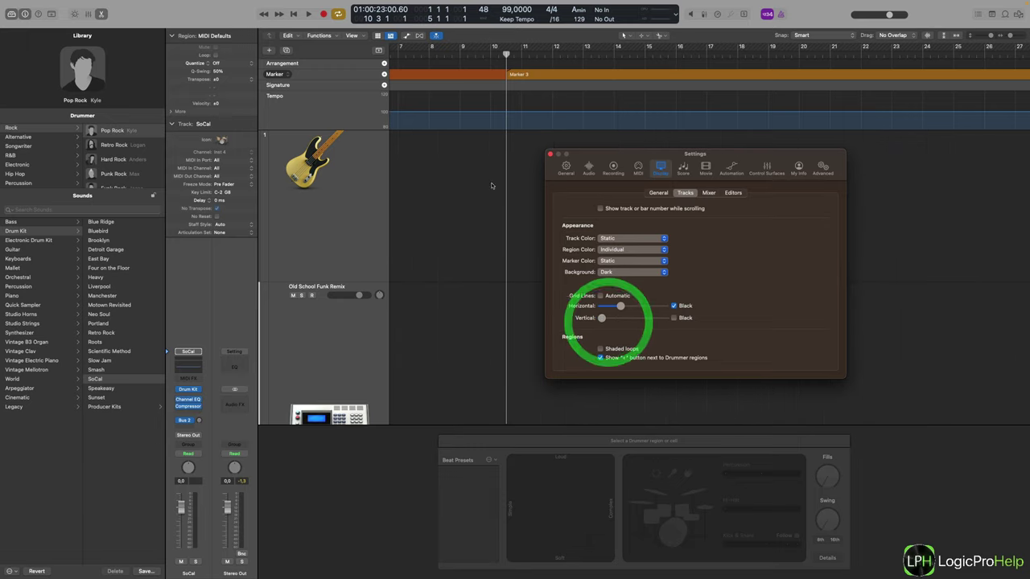
drag(607, 322, 613, 320)
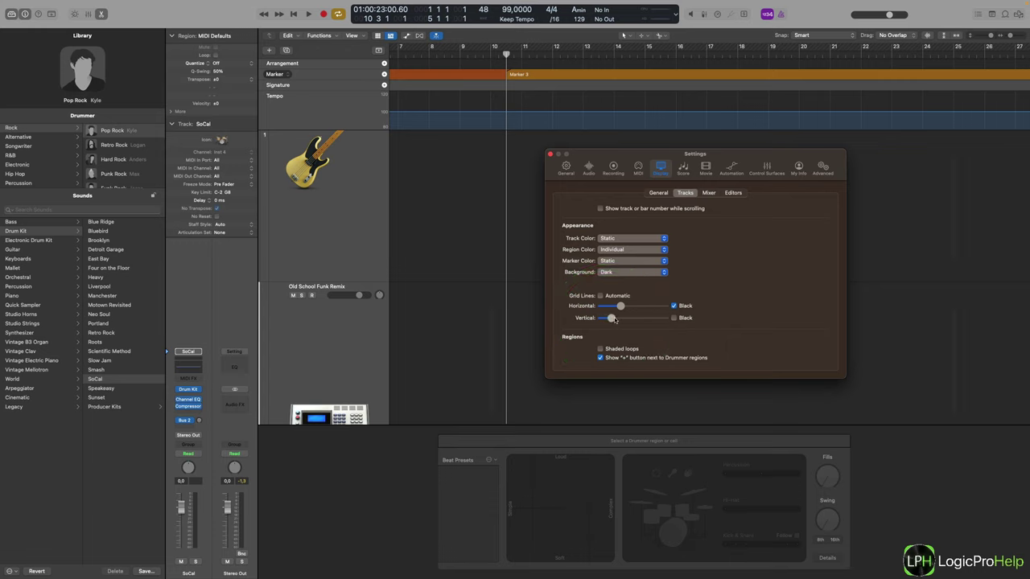
click(602, 296)
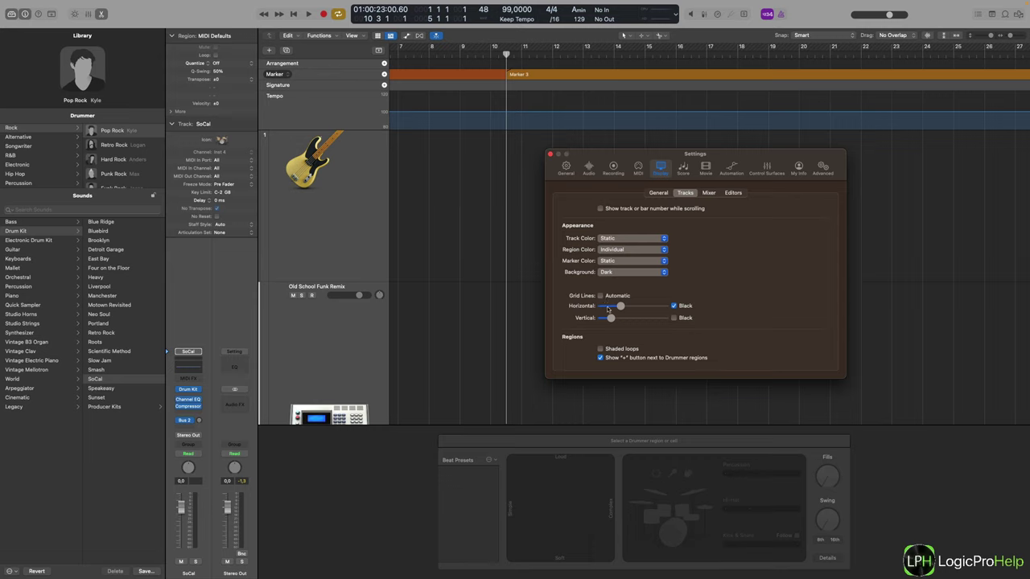
Raise the Horizontal grid line intensity to maximum, trying the lines with Black off and on
mouse_move(625, 306)
mouse_down()
mouse_move(668, 305)
mouse_move(541, 306)
mouse_move(640, 305)
mouse_up()
click(674, 306)
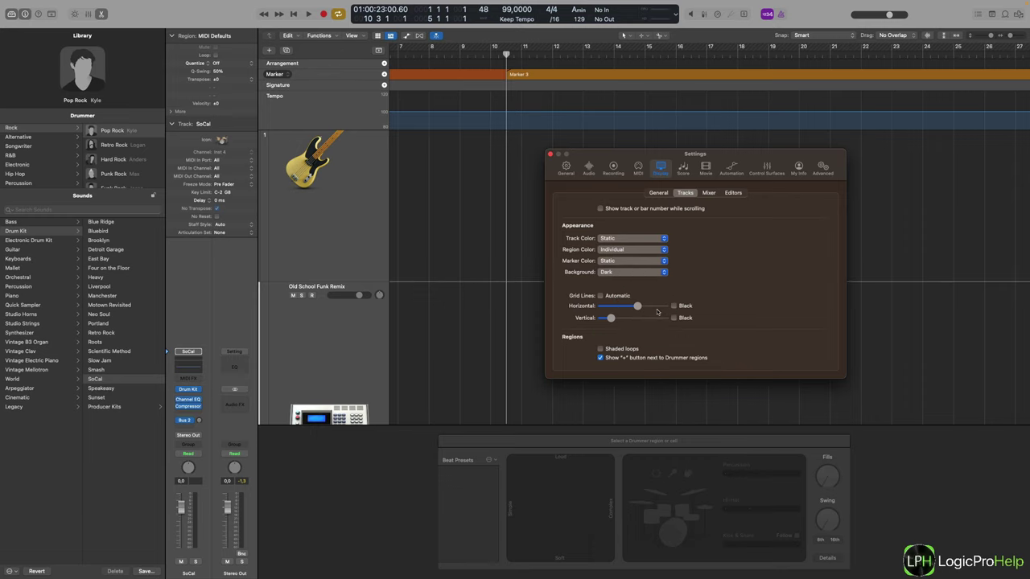
drag(641, 306, 688, 317)
click(689, 316)
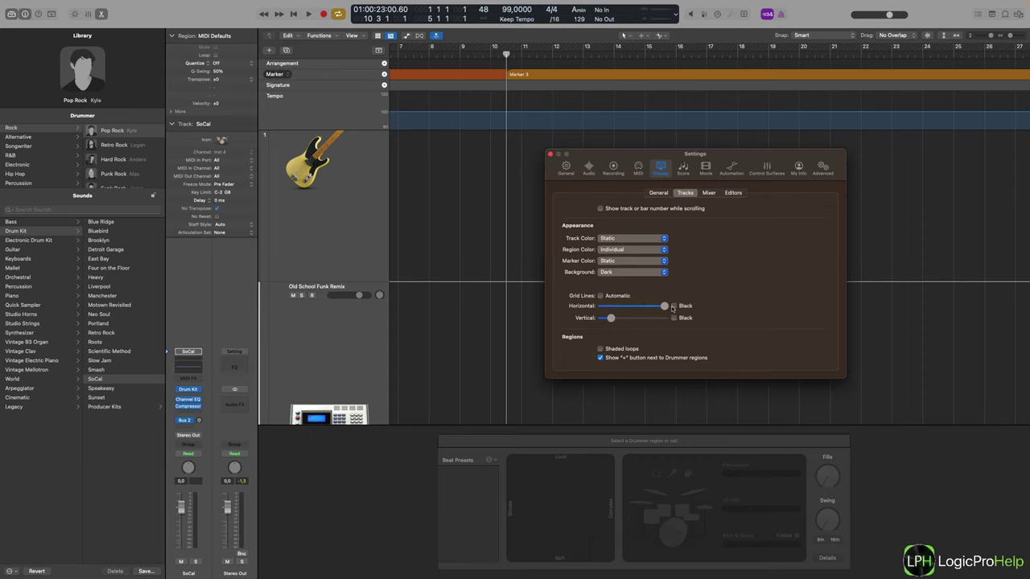
click(674, 306)
Try black Vertical grid lines at maximum intensity and switch Grid Lines back to Automatic
click(674, 318)
drag(611, 318, 715, 324)
scroll(454, 268, down, 5)
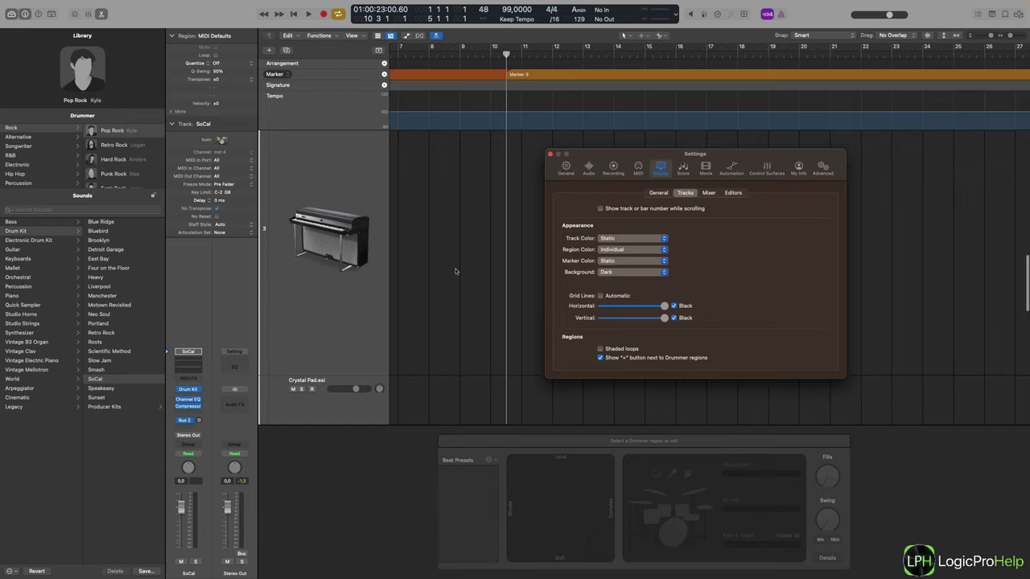
scroll(354, 250, up, 5)
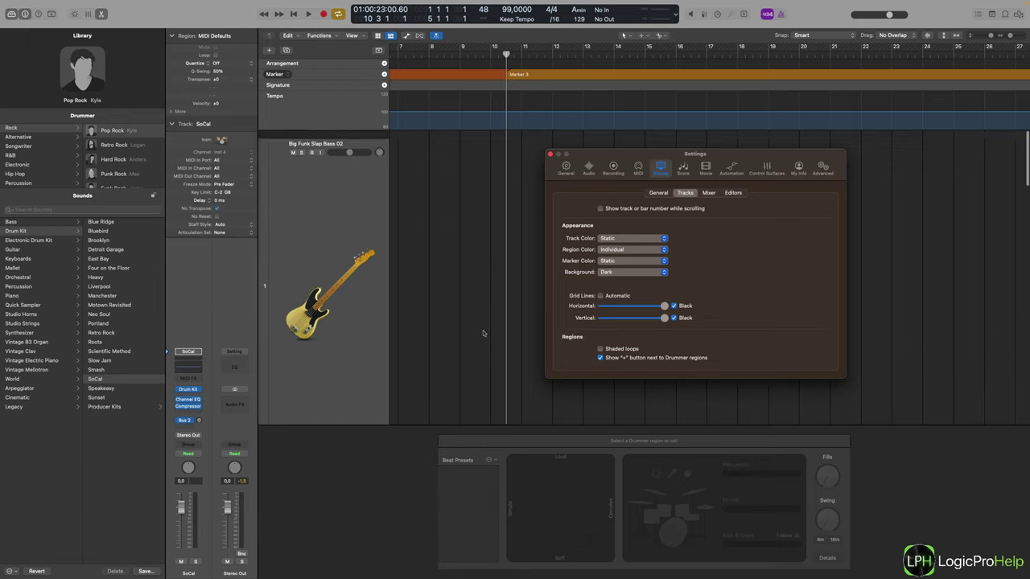
click(600, 296)
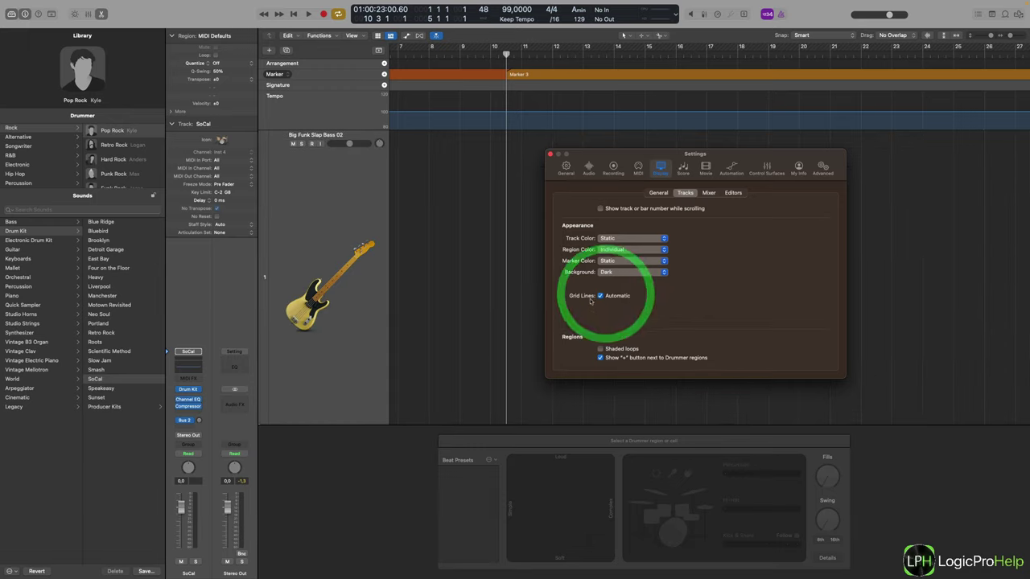
Loop the Breaks Tiny Funk Beat 02 region on the Old School Funk Remix track out to about bar 48
scroll(499, 300, down, 3)
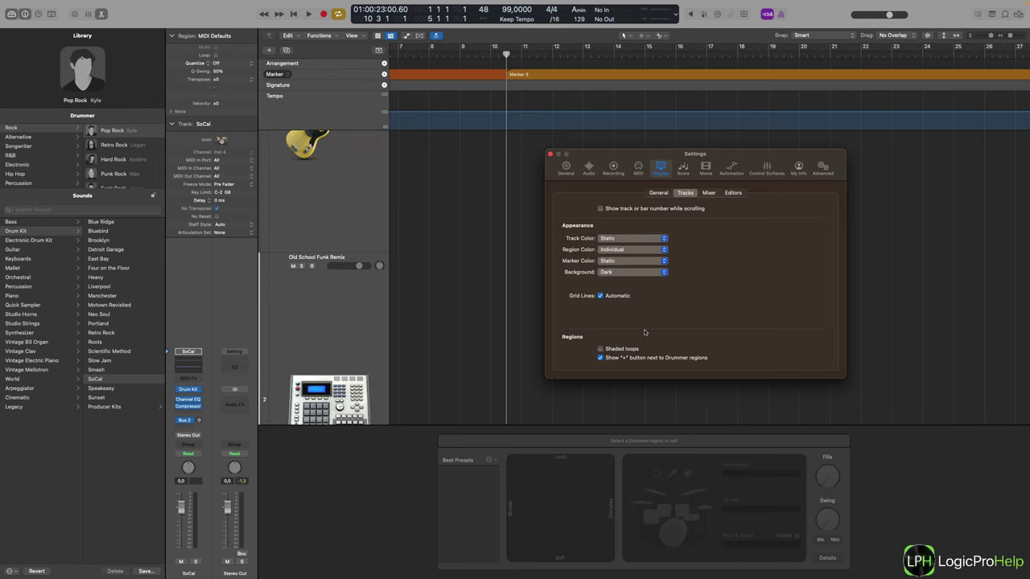
scroll(484, 306, down, 3)
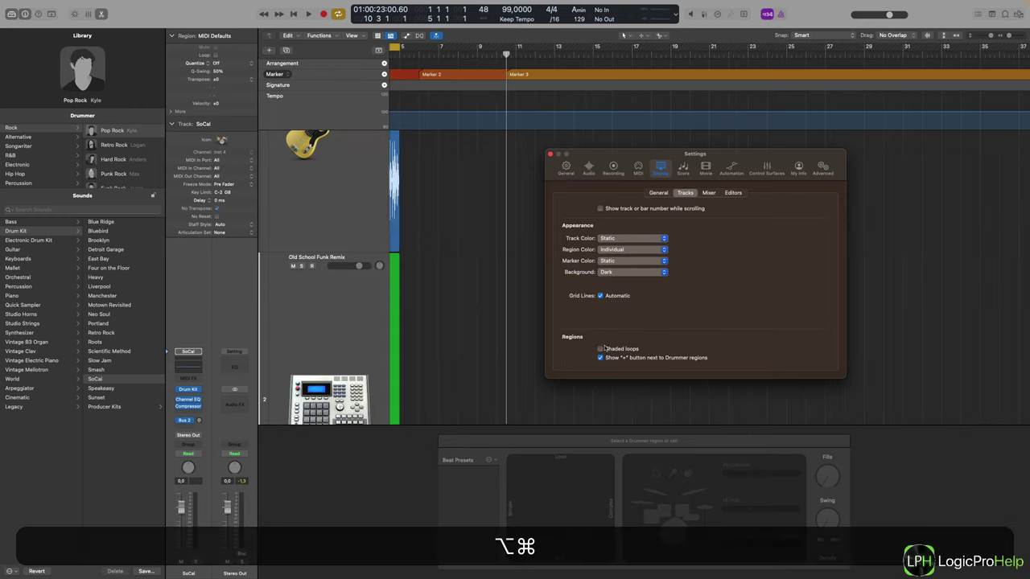
scroll(482, 352, down, 3)
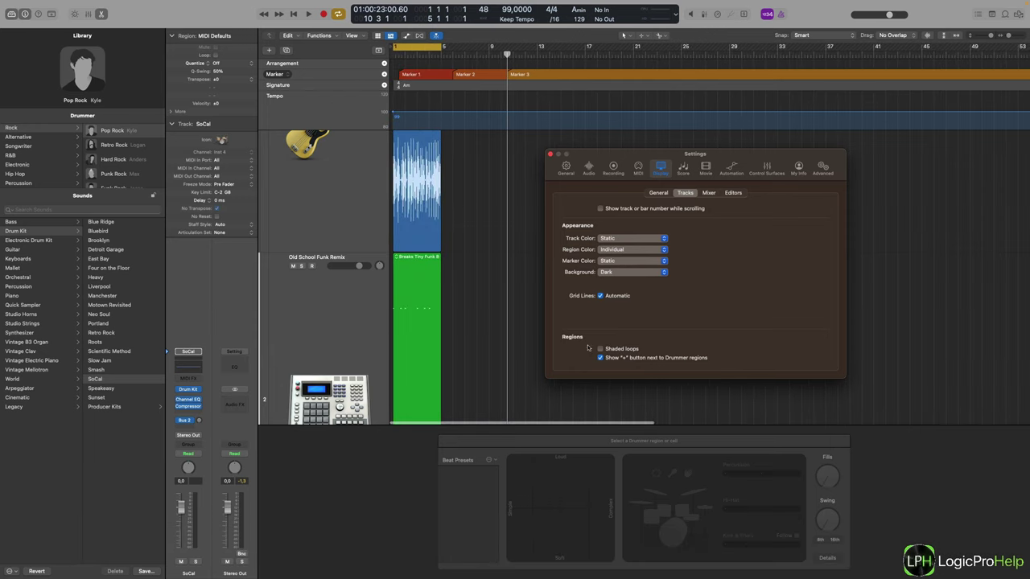
scroll(471, 289, down, 5)
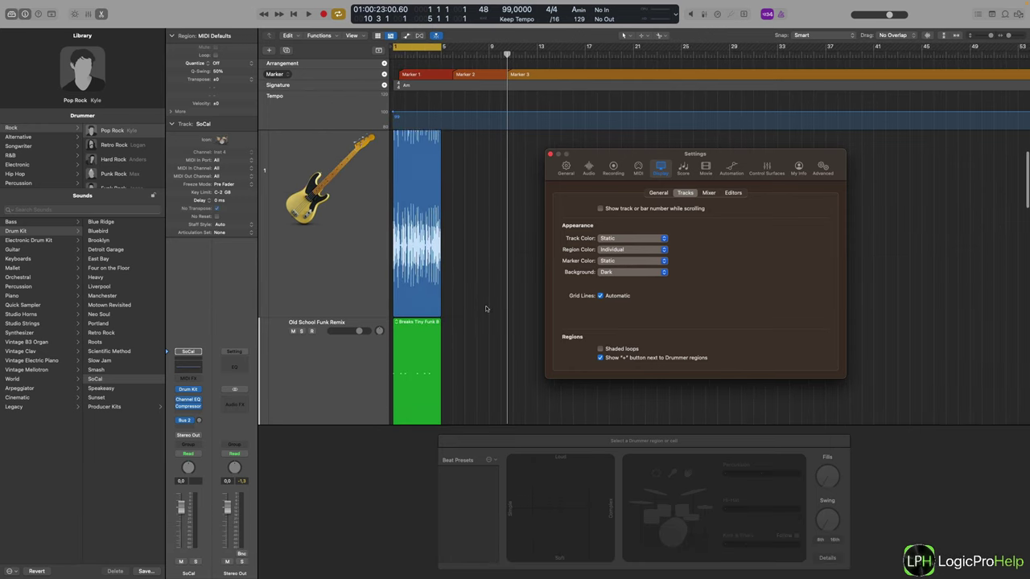
scroll(458, 241, up, 2)
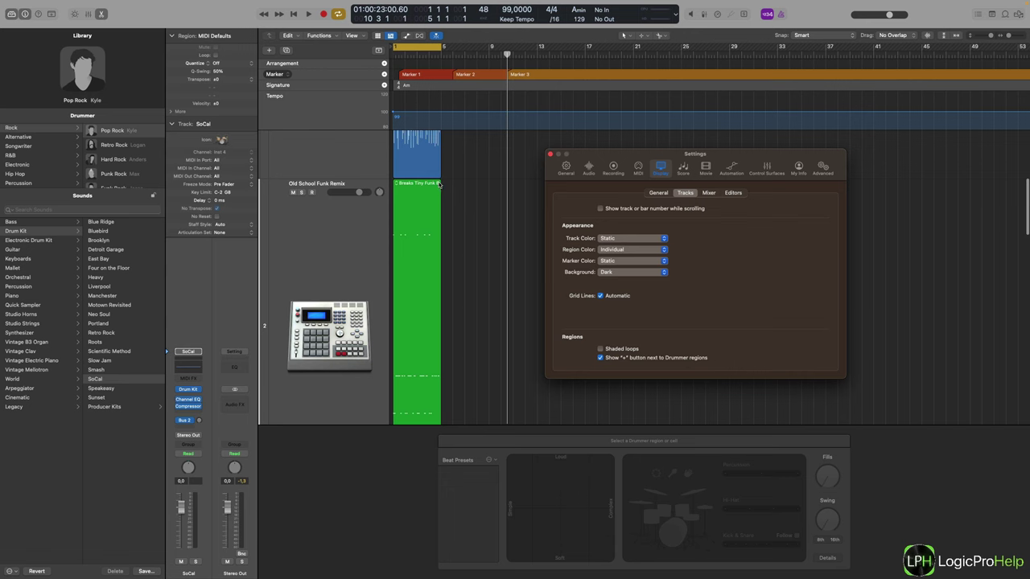
drag(439, 185, 969, 222)
Move the Settings window clear of the looped region and turn on Shaded loops
drag(660, 163, 513, 410)
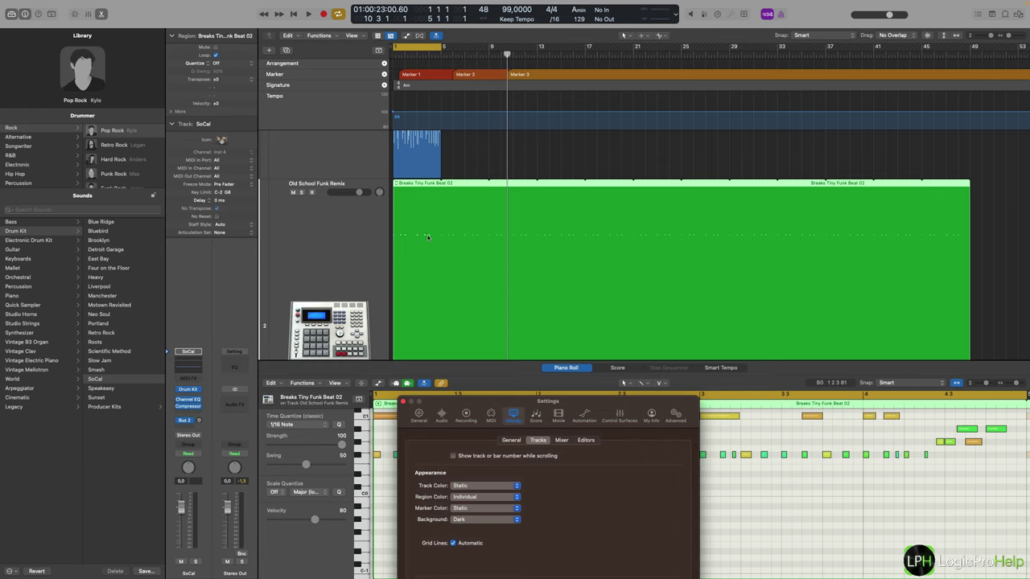
scroll(432, 240, up, 10)
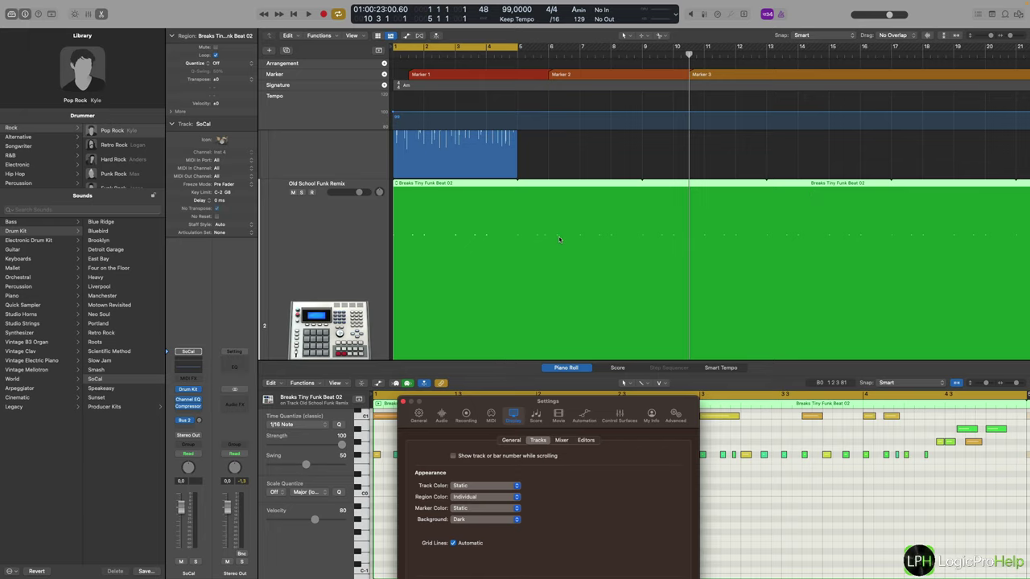
scroll(550, 246, down, 3)
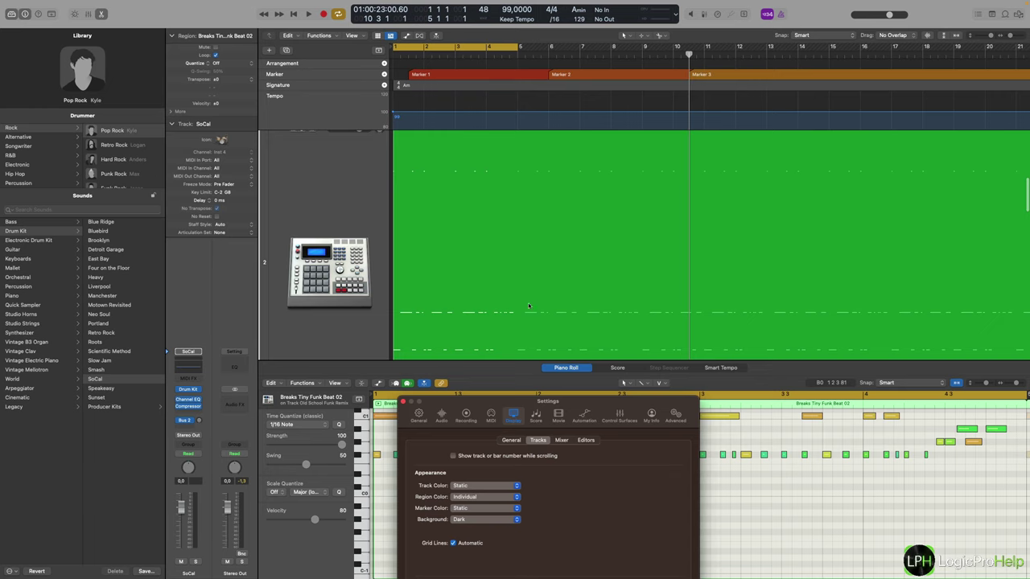
scroll(535, 306, down, 3)
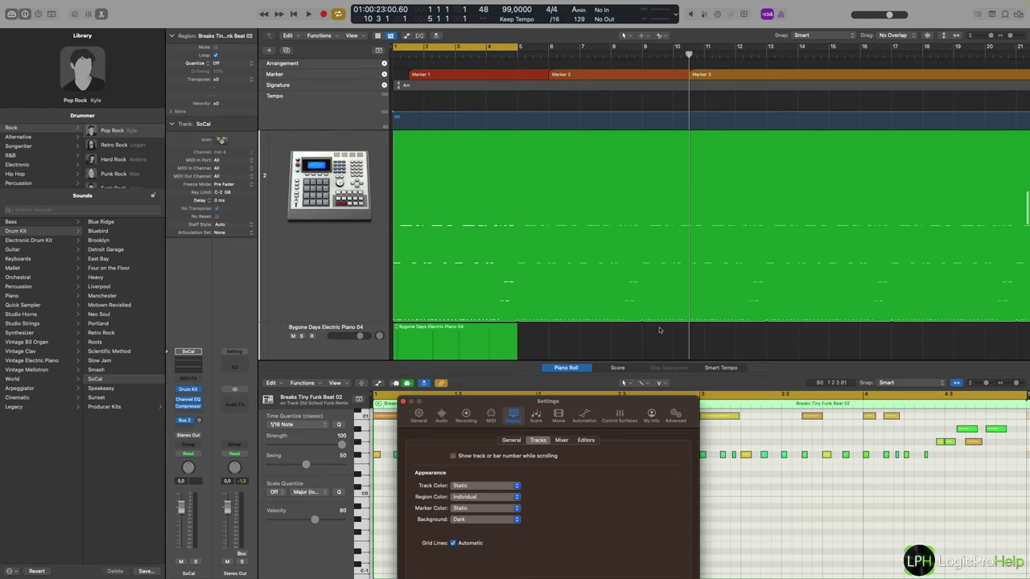
drag(576, 412, 384, 332)
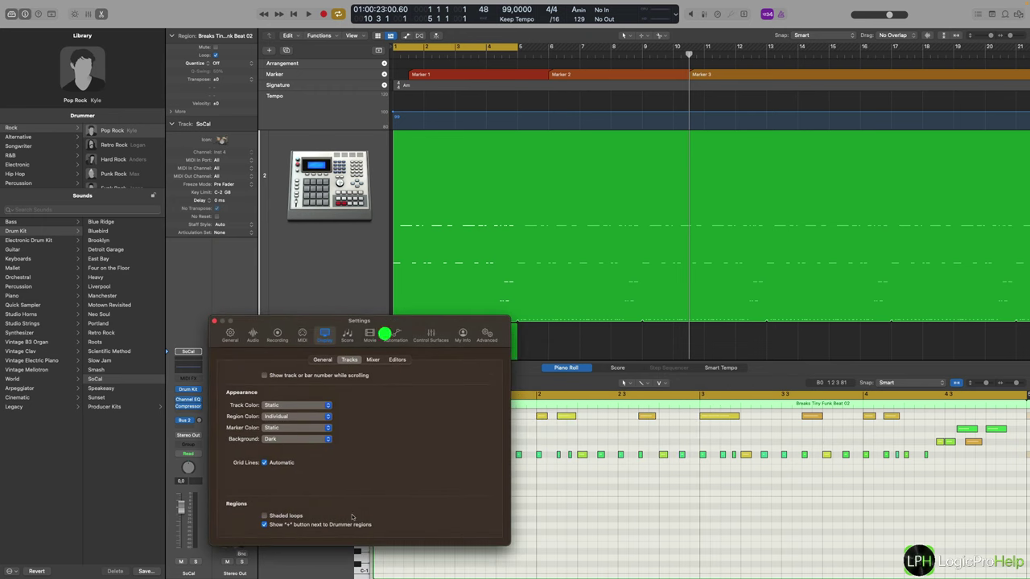
click(264, 516)
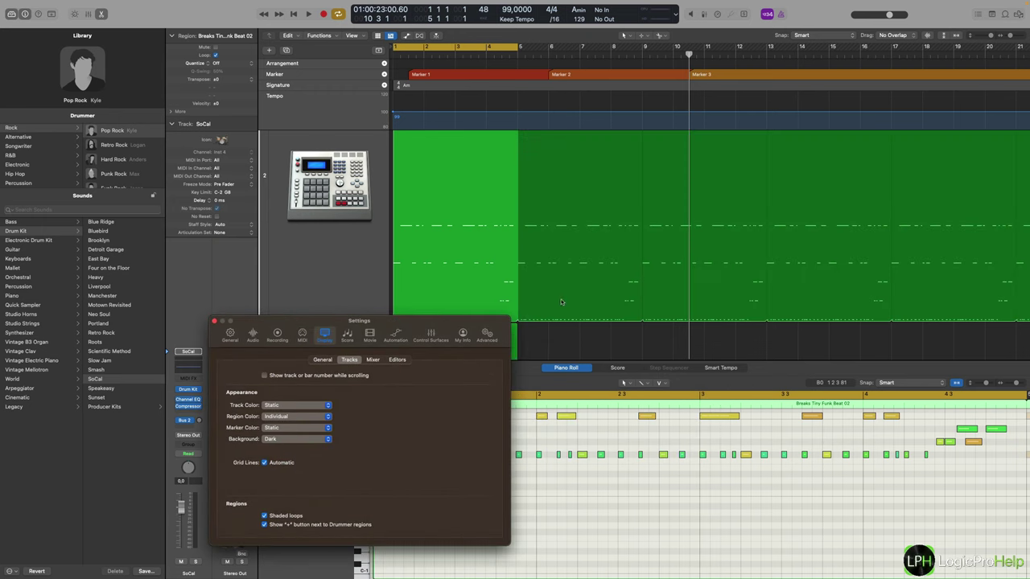
Extend the loops of the Breaks Tiny Funk Beat 02 region to about bar 73
scroll(609, 273, down, 10)
scroll(579, 252, up, 3)
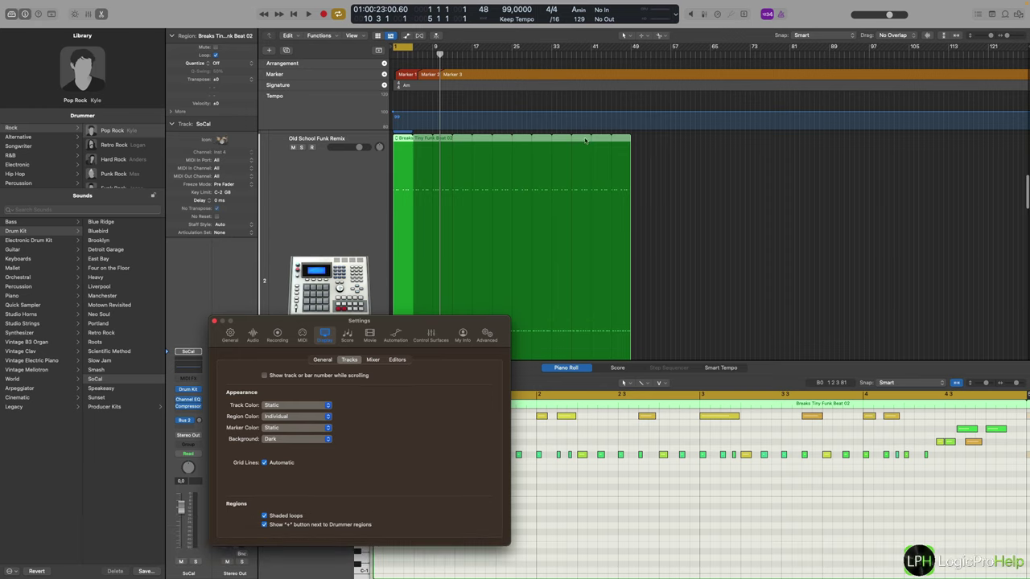
drag(628, 140, 751, 141)
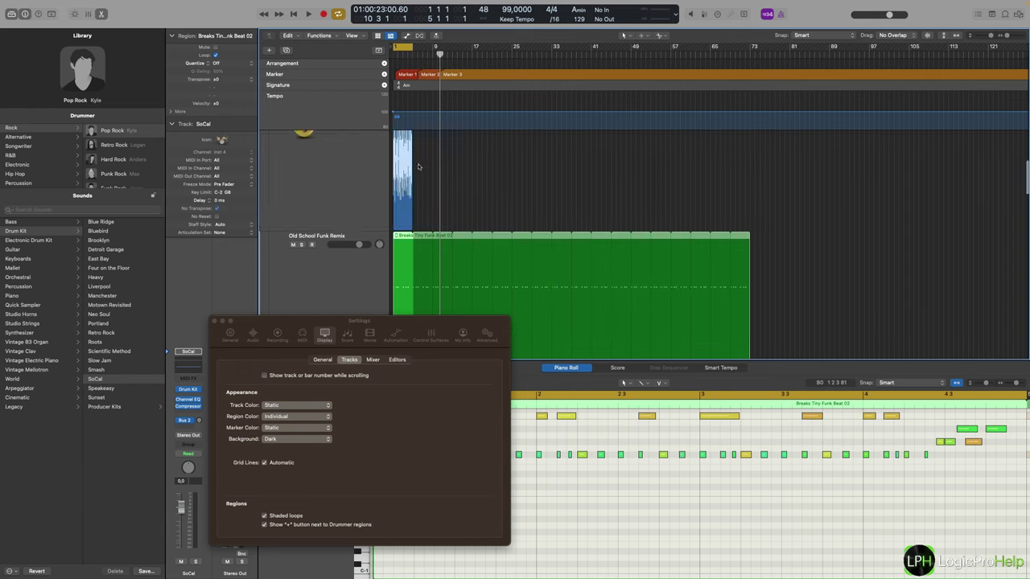
Mute the Big Funk Slap Bass 02 region to compare it with the shaded loops, and unmute it
click(402, 176)
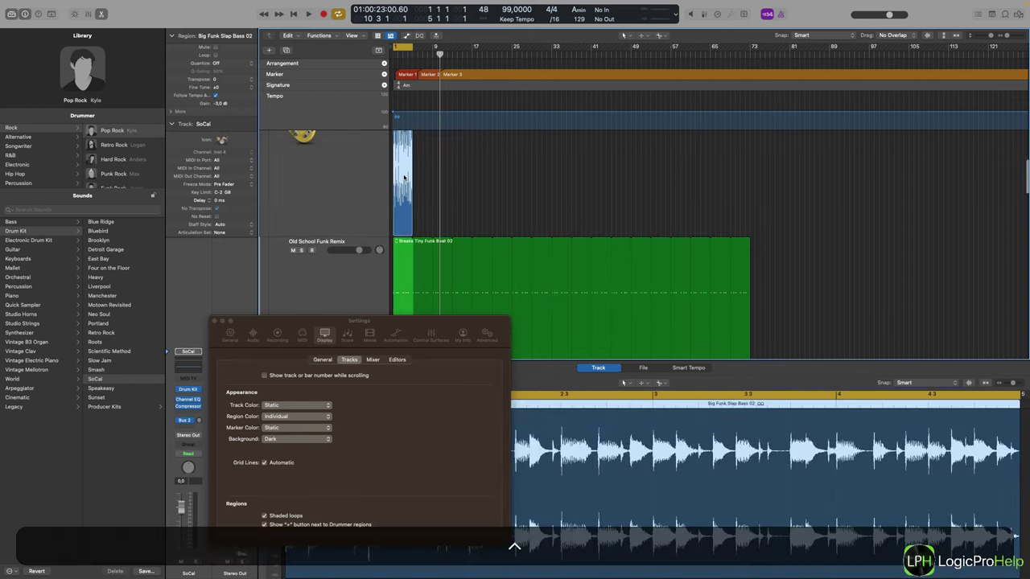
key(ctrl+m)
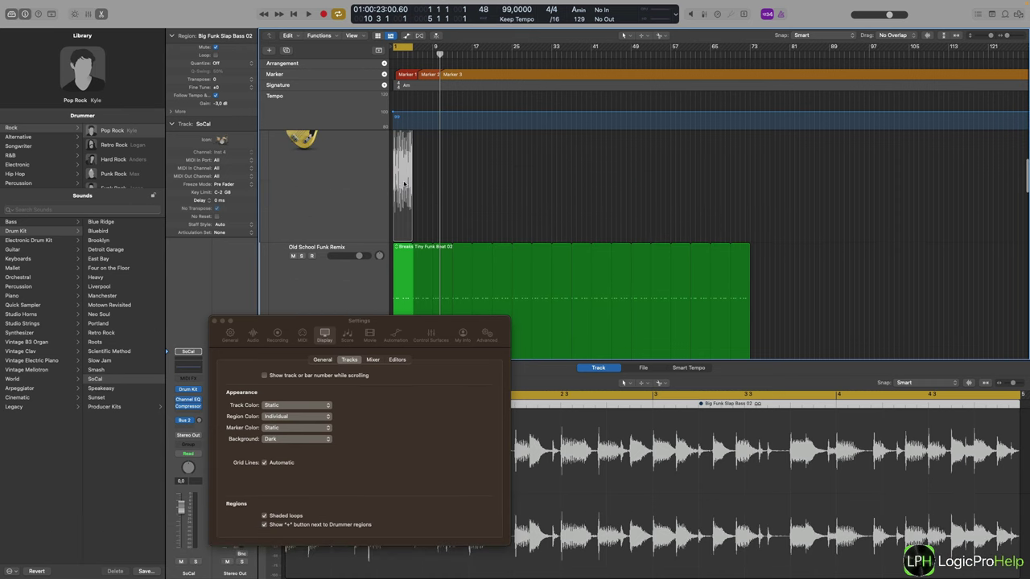
scroll(524, 217, down, 3)
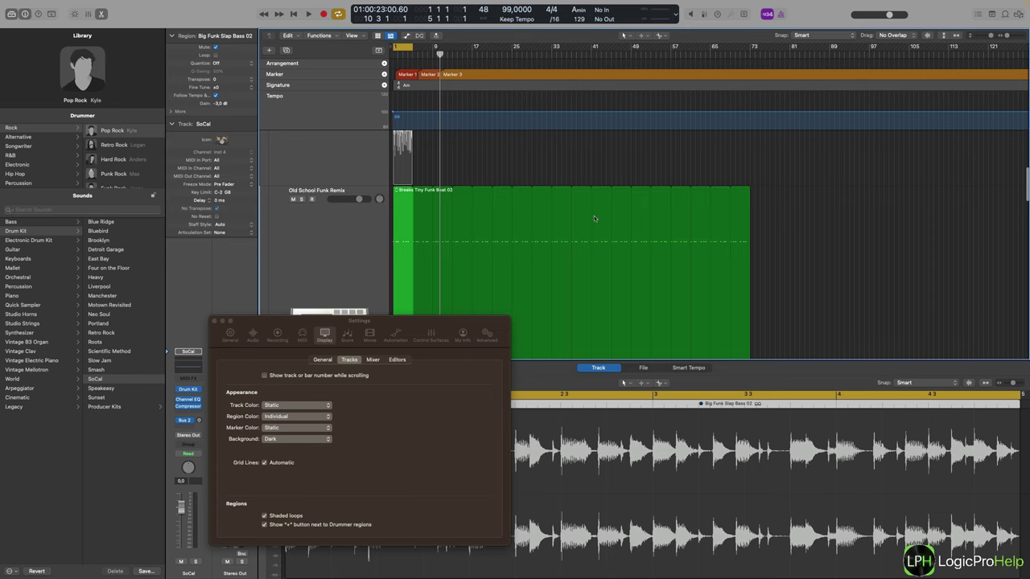
click(279, 510)
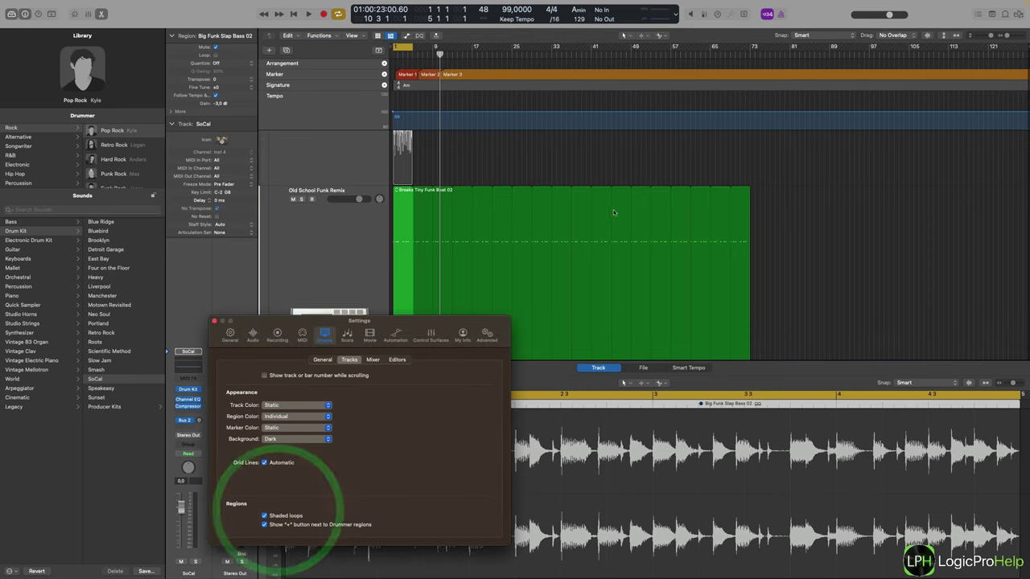
scroll(413, 203, up, 3)
click(392, 203)
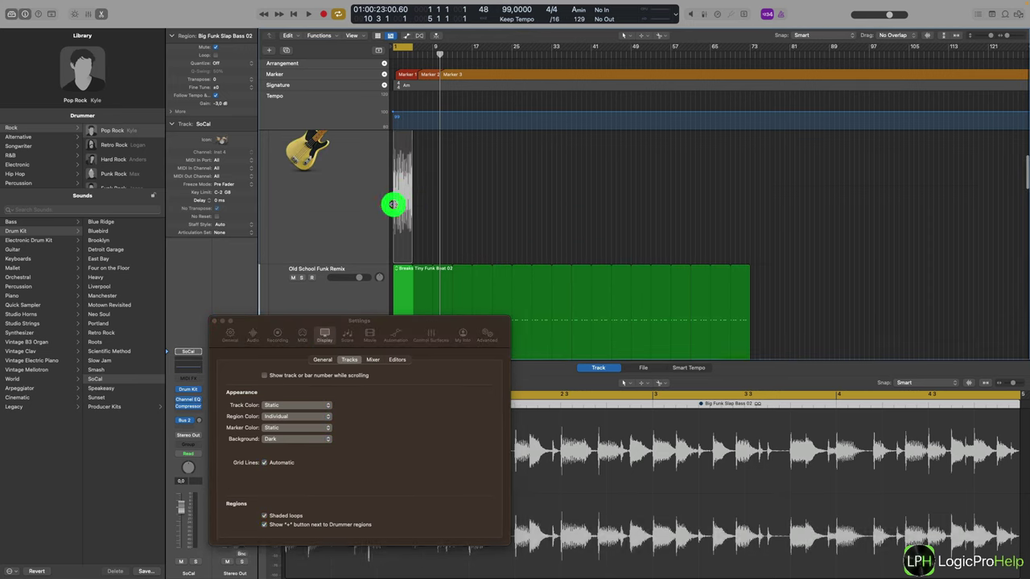
key(ctrl+m)
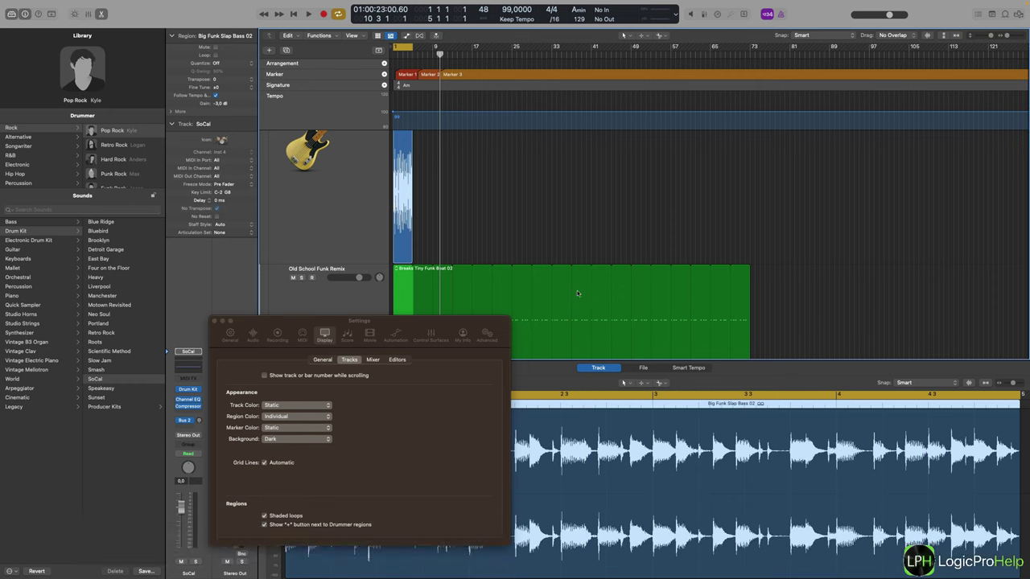
Reduce the track heights to fit all five tracks, and try Shaded loops off and back on
scroll(480, 232, down, 3)
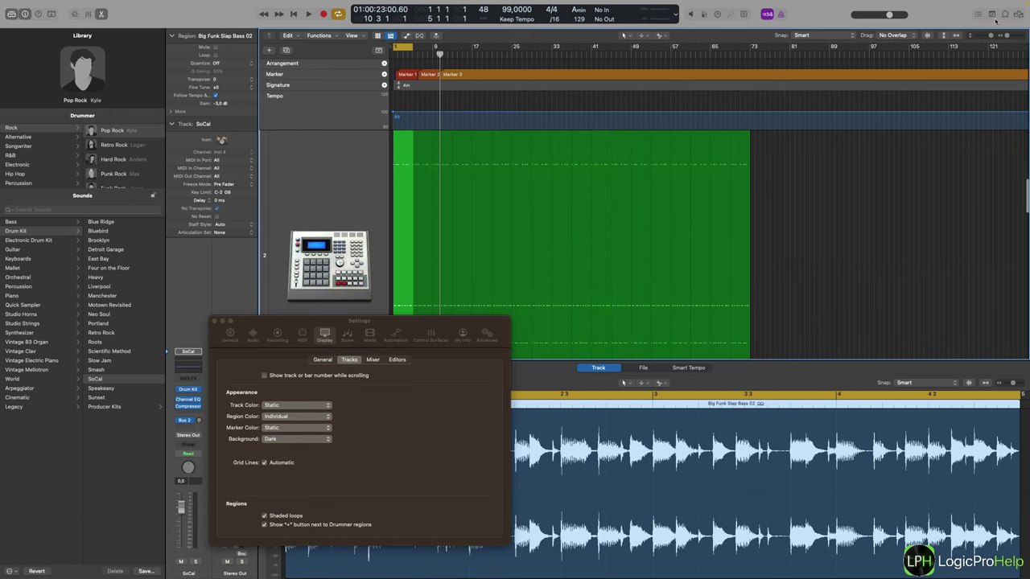
drag(991, 37, 981, 37)
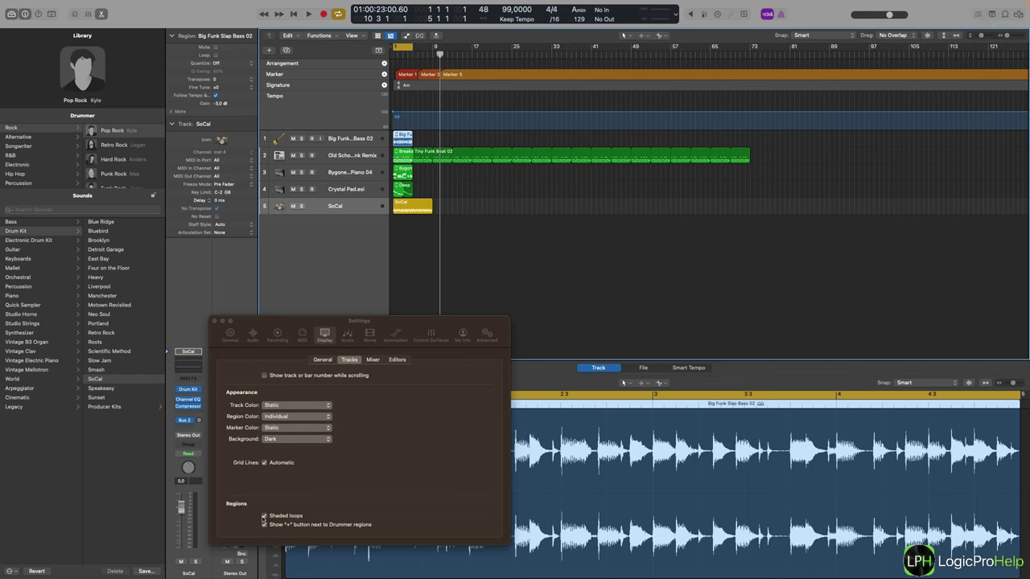
click(264, 516)
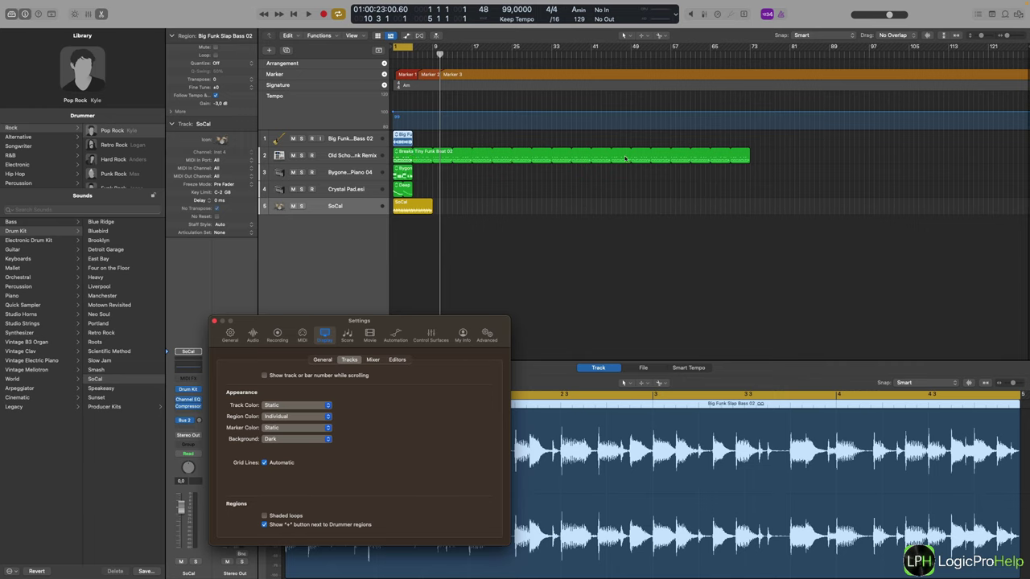
click(276, 515)
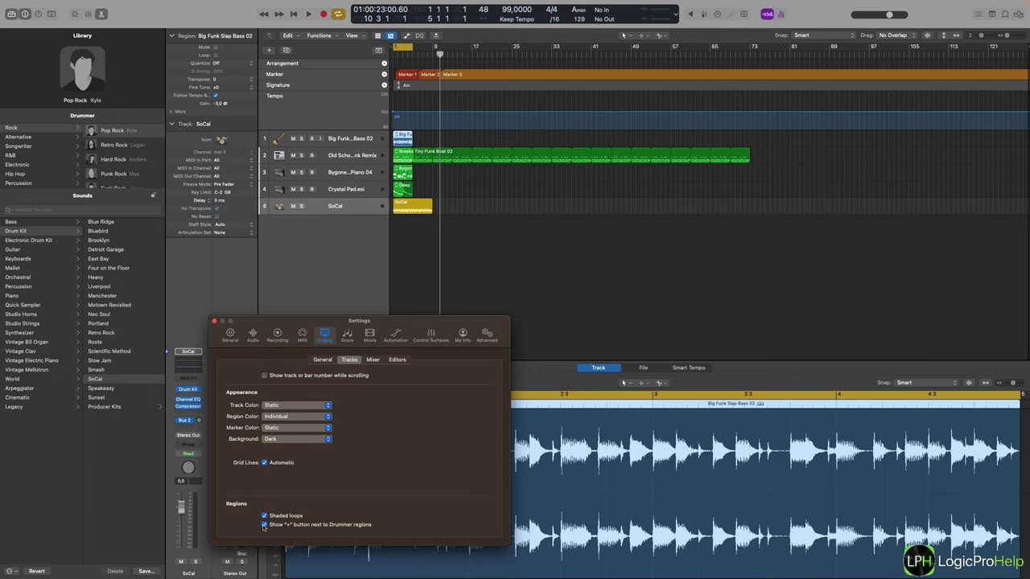
Deselect all regions and enlarge the SoCal drummer track, bringing the end of its region into close view
click(264, 525)
click(440, 237)
scroll(441, 237, up, 8)
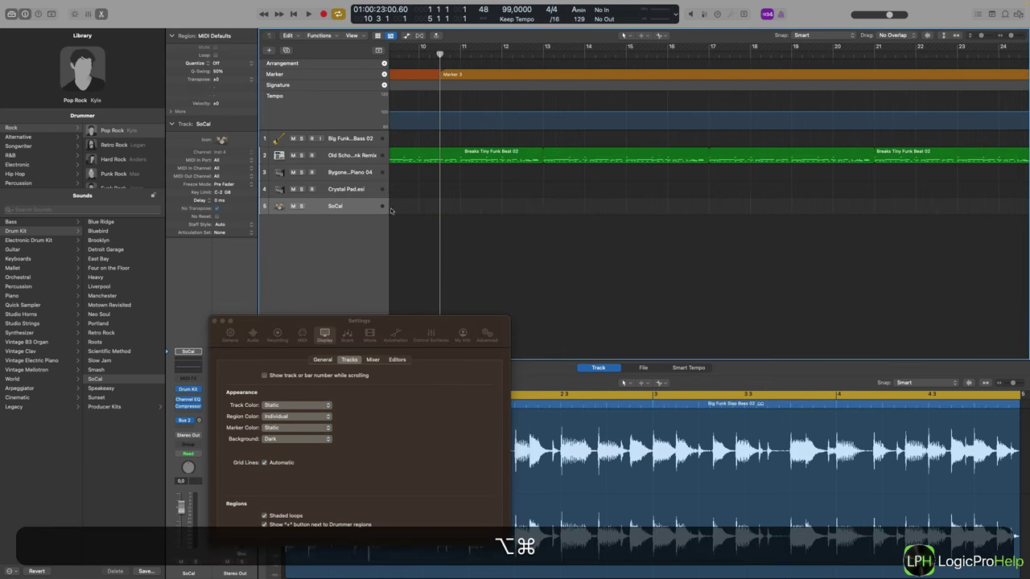
drag(355, 213, 359, 294)
scroll(444, 253, left, 6)
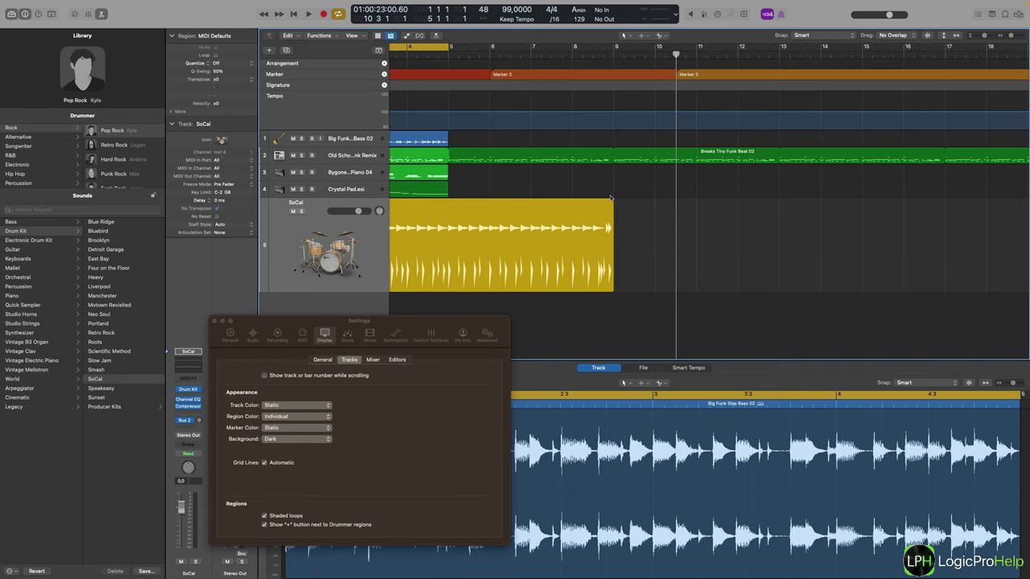
Add two Drummer regions to the SoCal track, one starting at bar 9 and one at bar 17
click(618, 247)
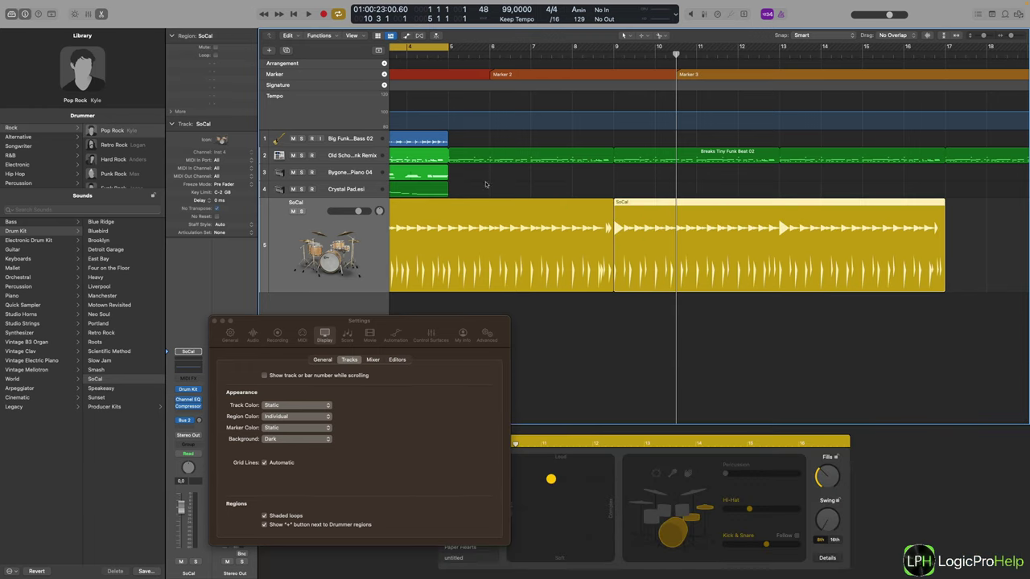
click(523, 241)
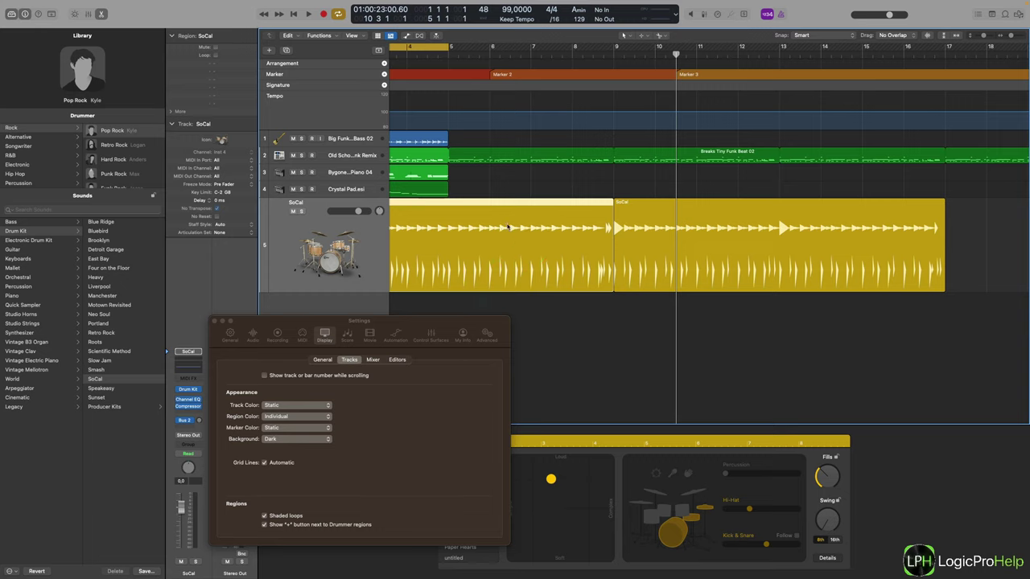
click(722, 229)
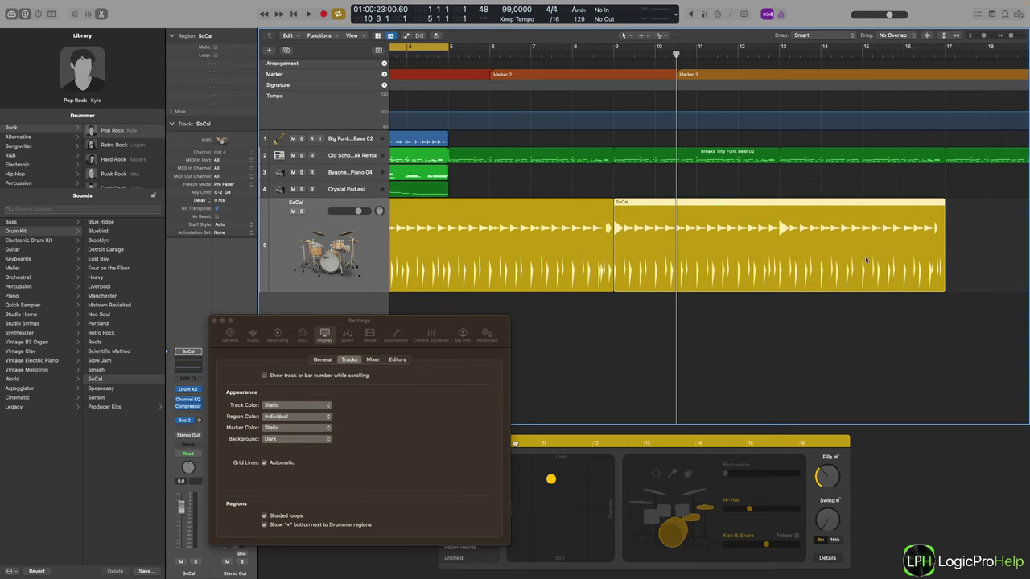
mouse_move(950, 247)
click(951, 247)
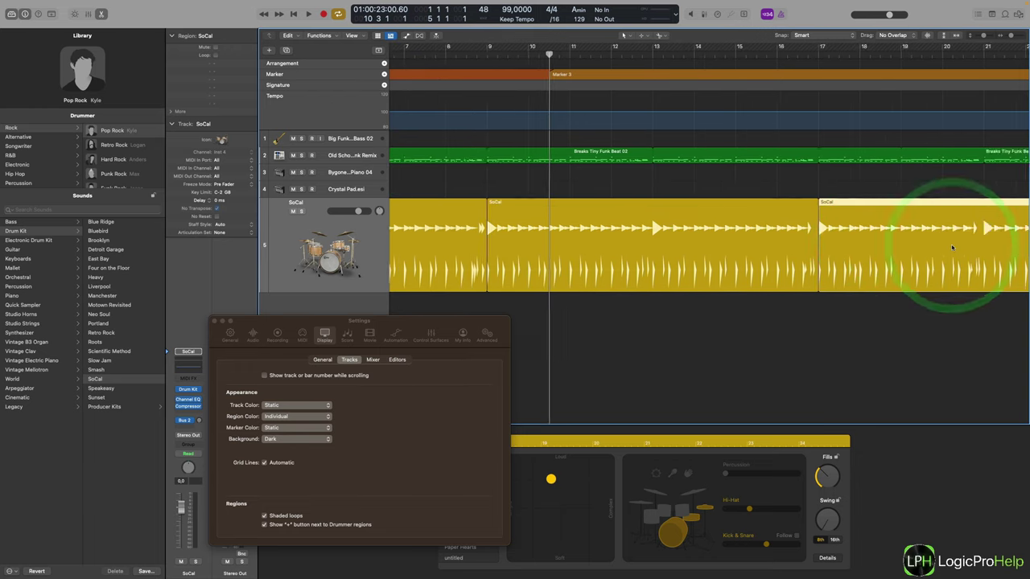
Try the 'Show "+" button next to Drummer regions' option with the end of the last SoCal region in view
scroll(952, 248, right, 3)
mouse_move(750, 252)
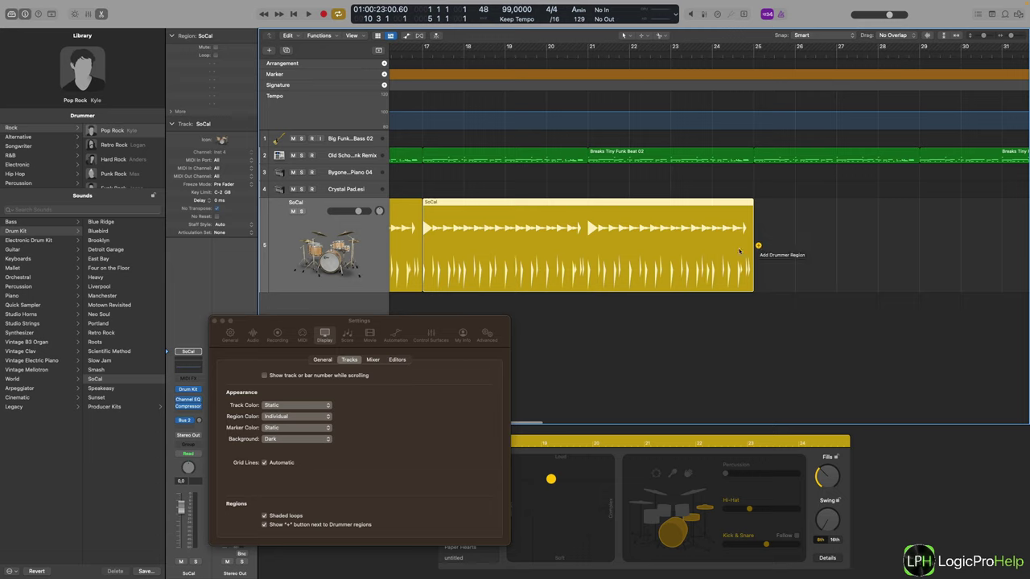
click(264, 524)
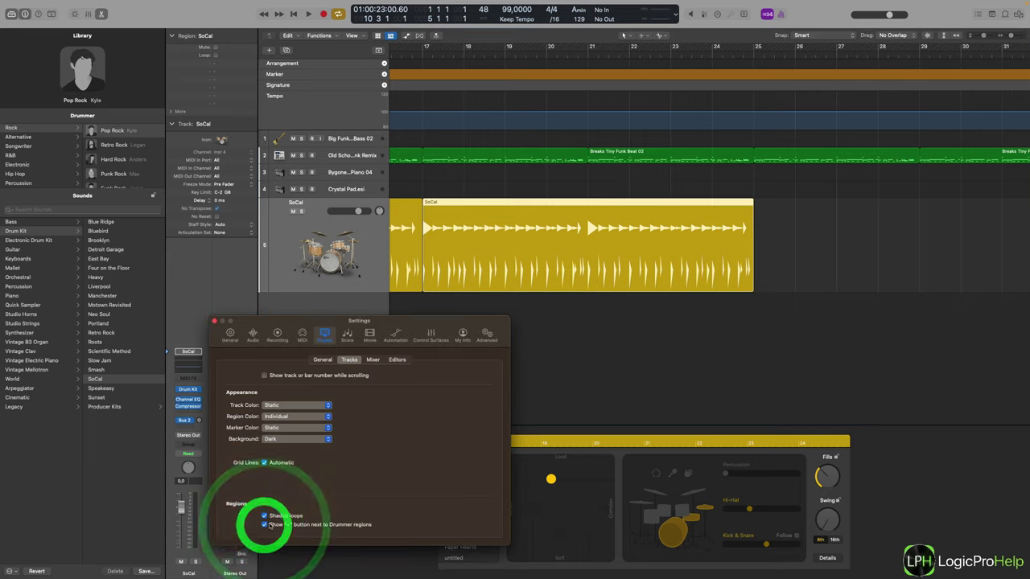
Open the Mixer display settings and insert a Linear Phase EQ below the Compressor on the SoCal channel strip
click(372, 360)
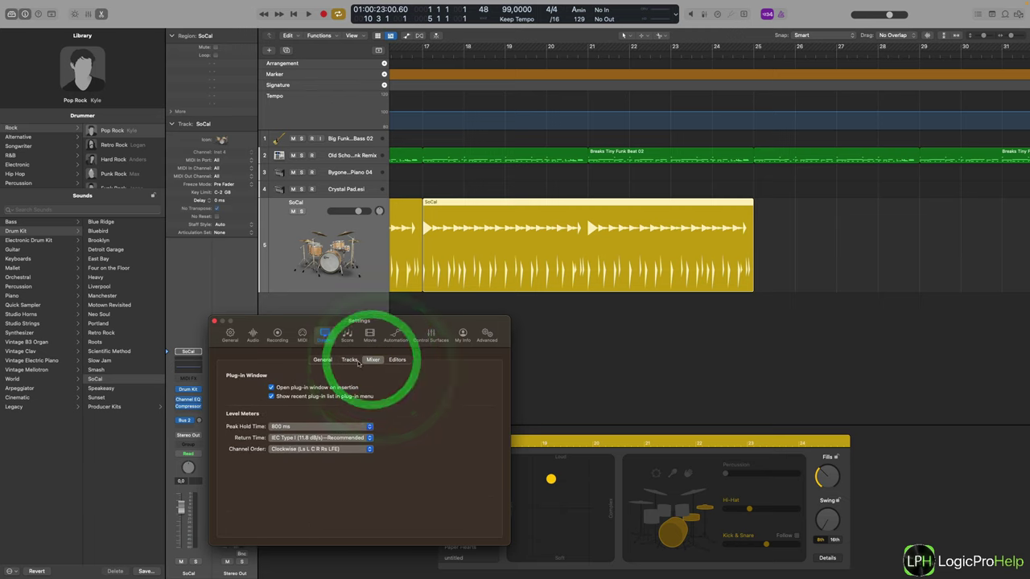
drag(371, 322, 609, 226)
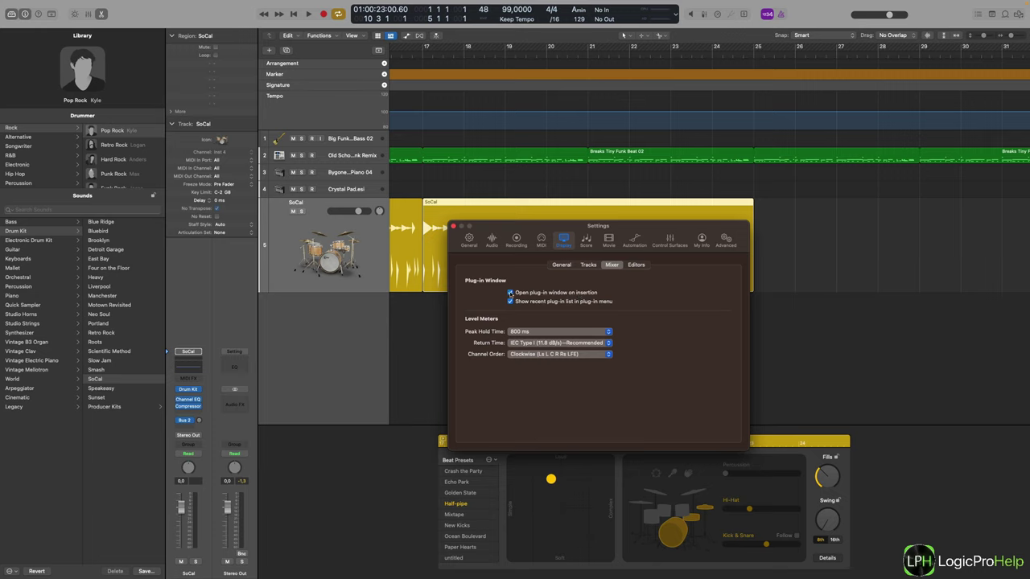
click(185, 411)
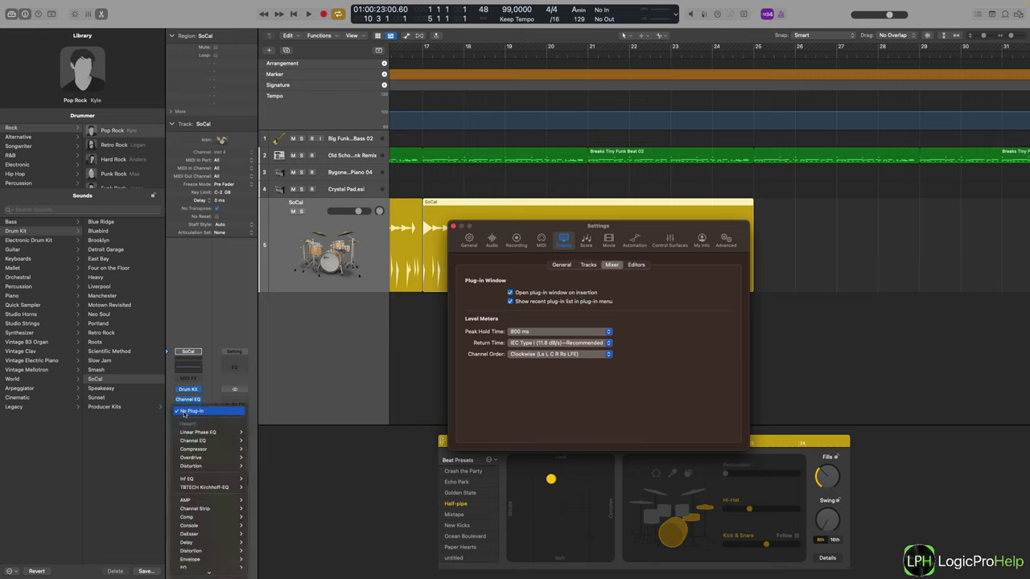
click(259, 433)
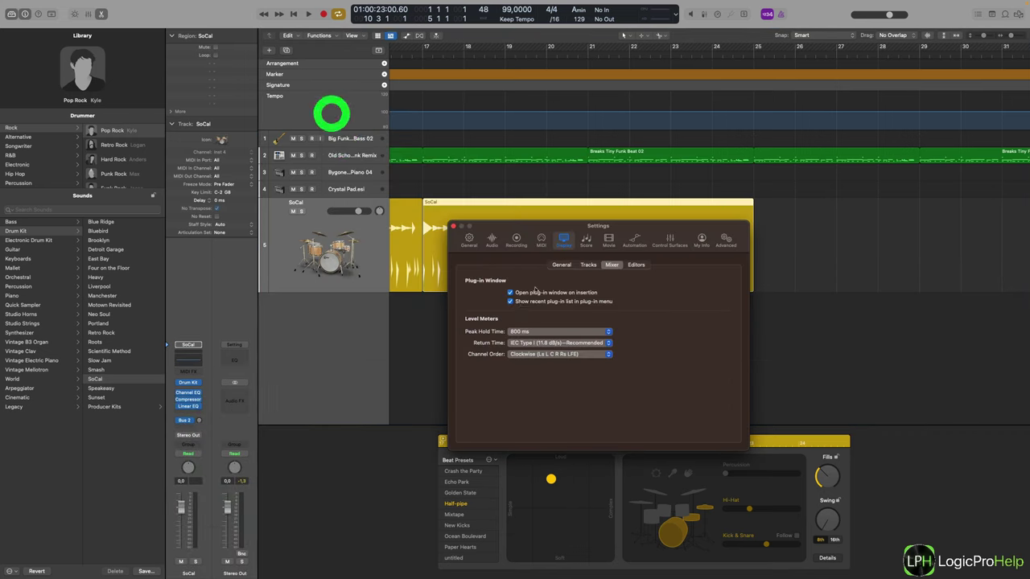
Insert an Overdrive below the Linear EQ on the SoCal channel strip with 'Open plug-in window on insertion' turned off, and turn that option back on
click(330, 112)
click(510, 293)
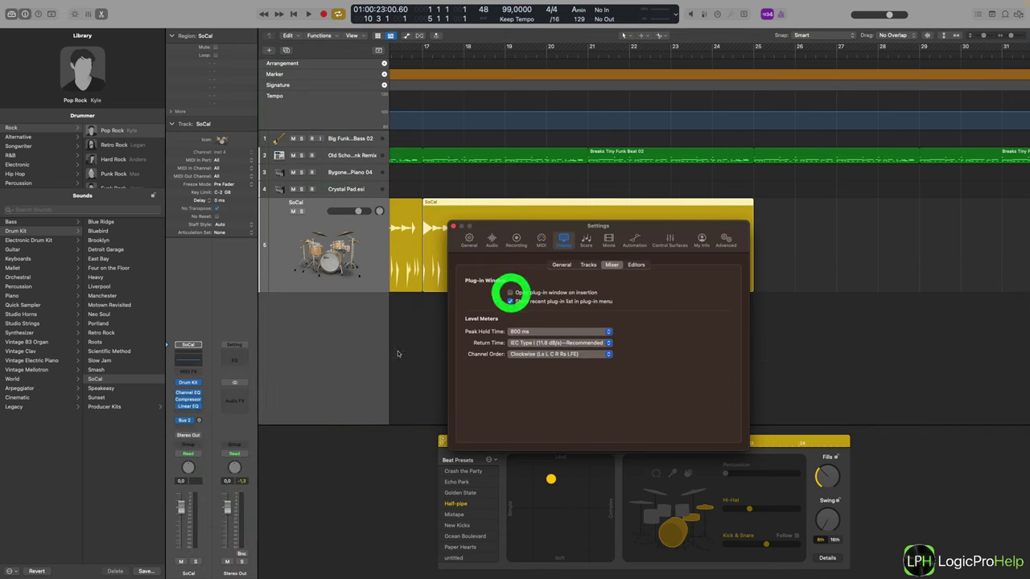
click(190, 412)
click(191, 457)
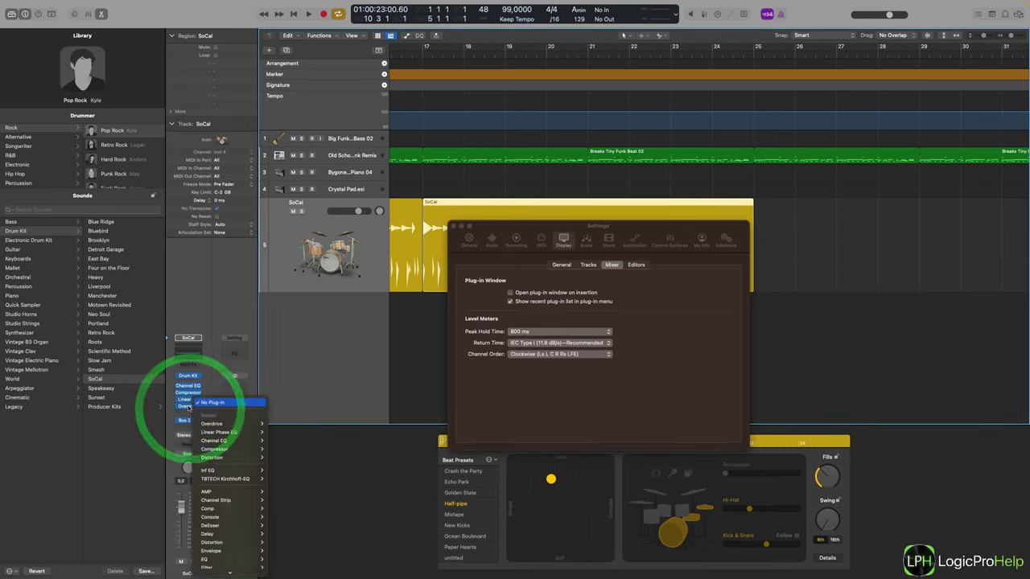
click(190, 408)
click(189, 407)
click(189, 408)
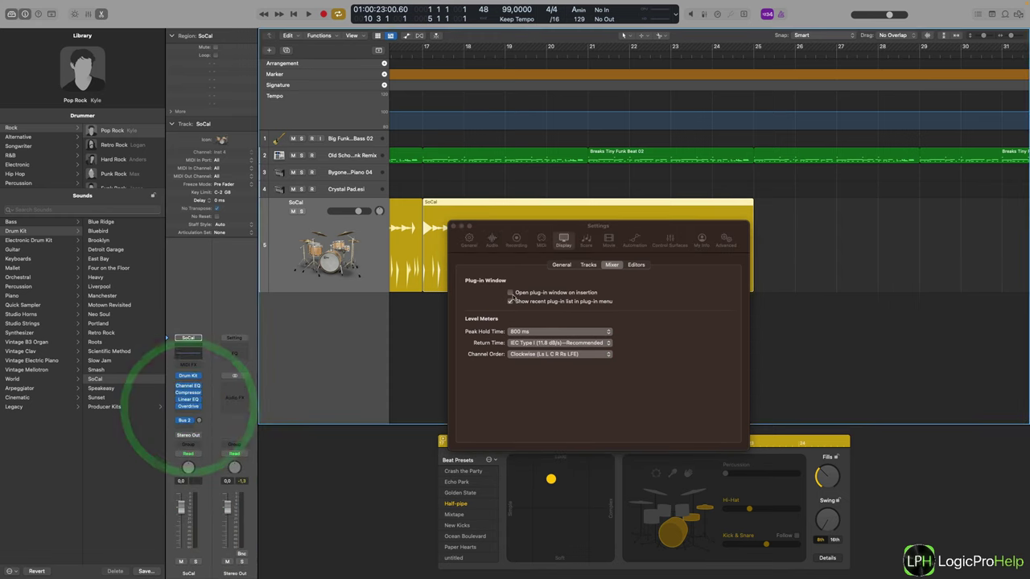
click(510, 292)
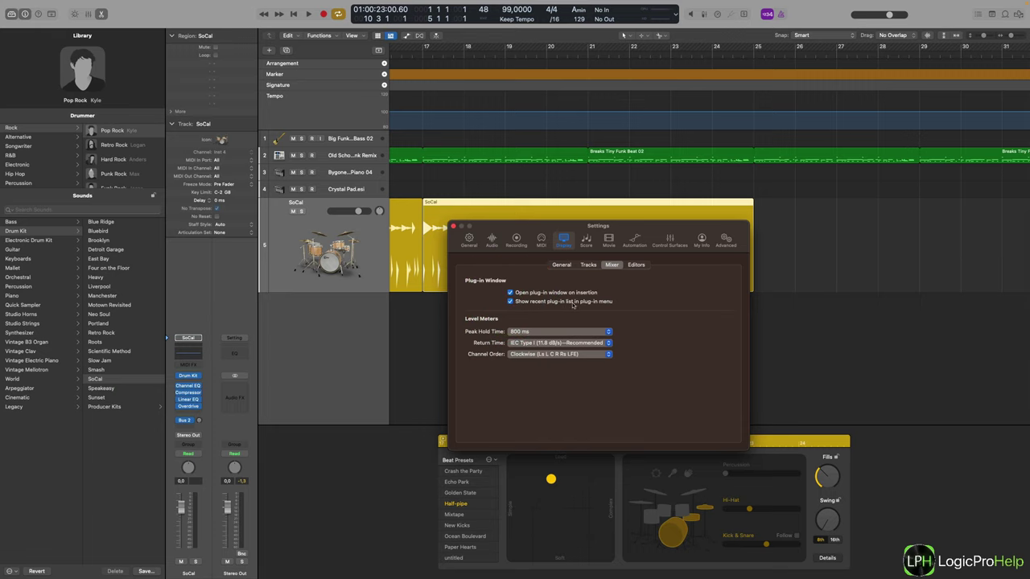
Examine the recent plug-ins and the plug-in categories offered for the next empty Audio FX slot on the SoCal channel strip
click(182, 412)
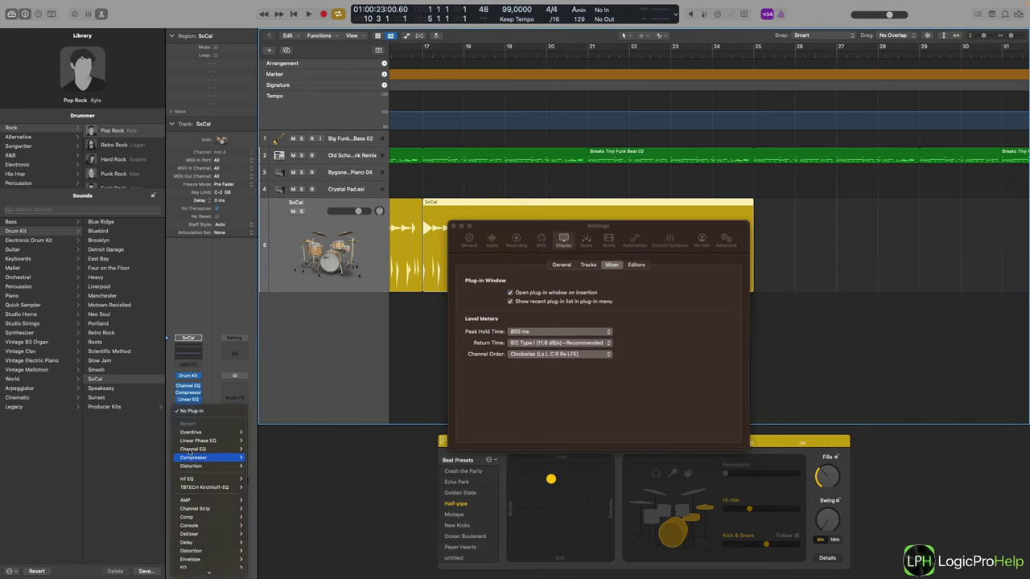
mouse_move(190, 431)
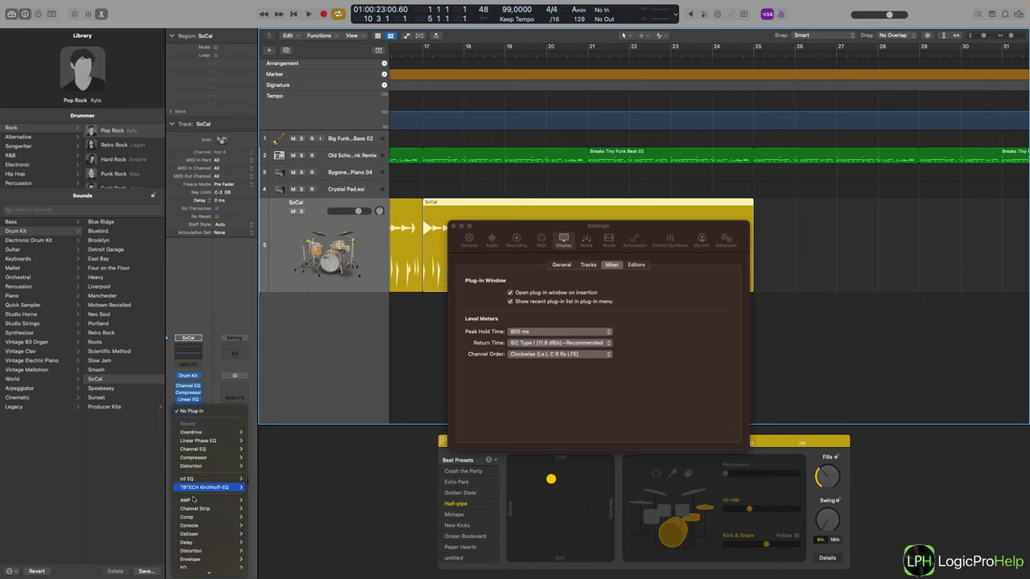
scroll(193, 541, down, 5)
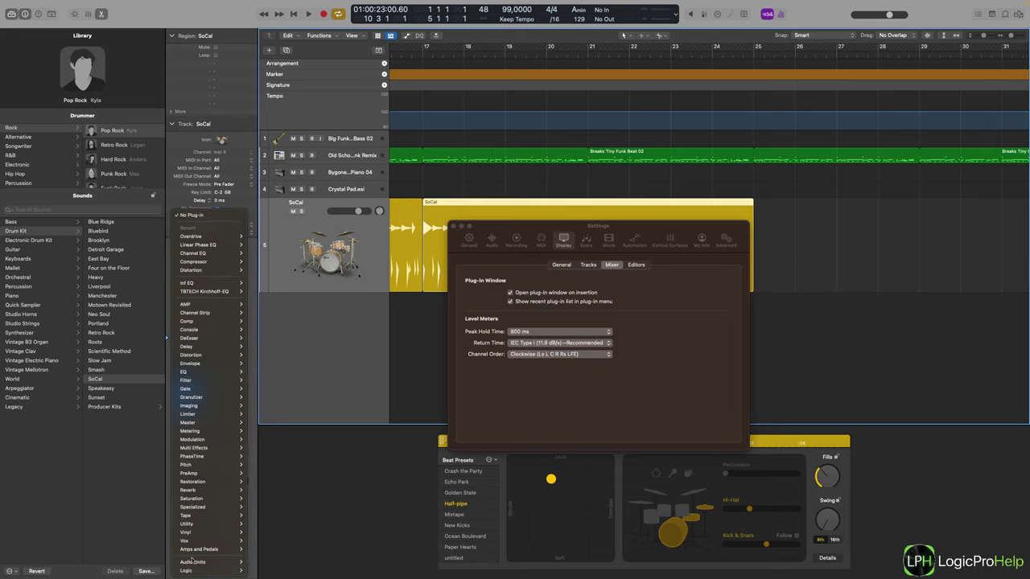
mouse_move(197, 570)
mouse_move(181, 250)
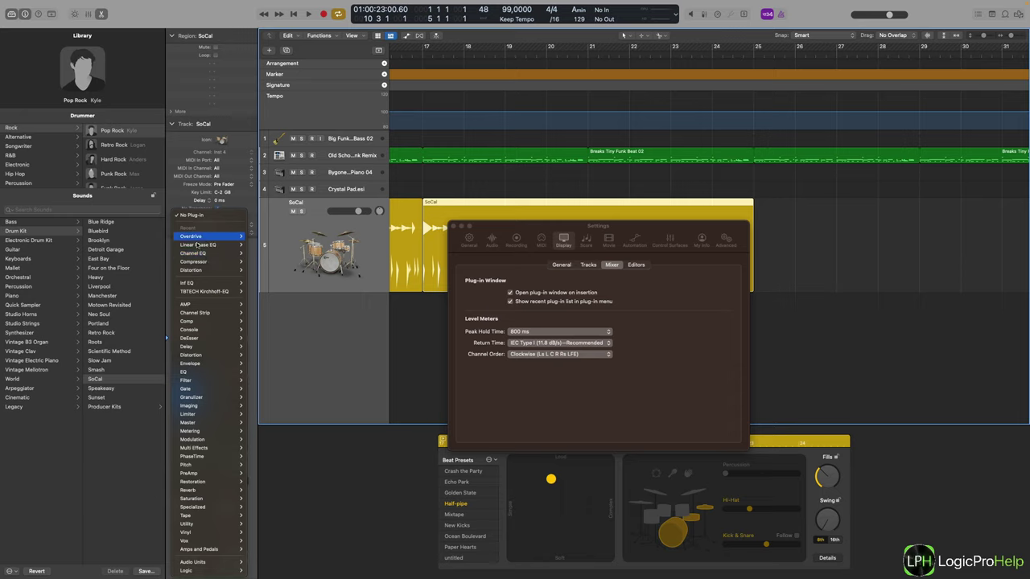
mouse_move(195, 269)
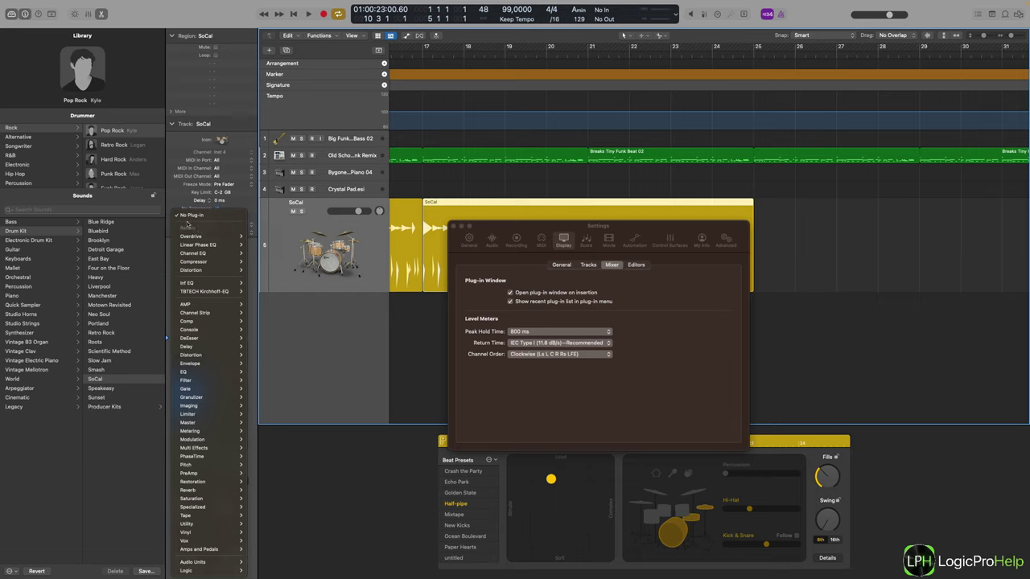
click(577, 391)
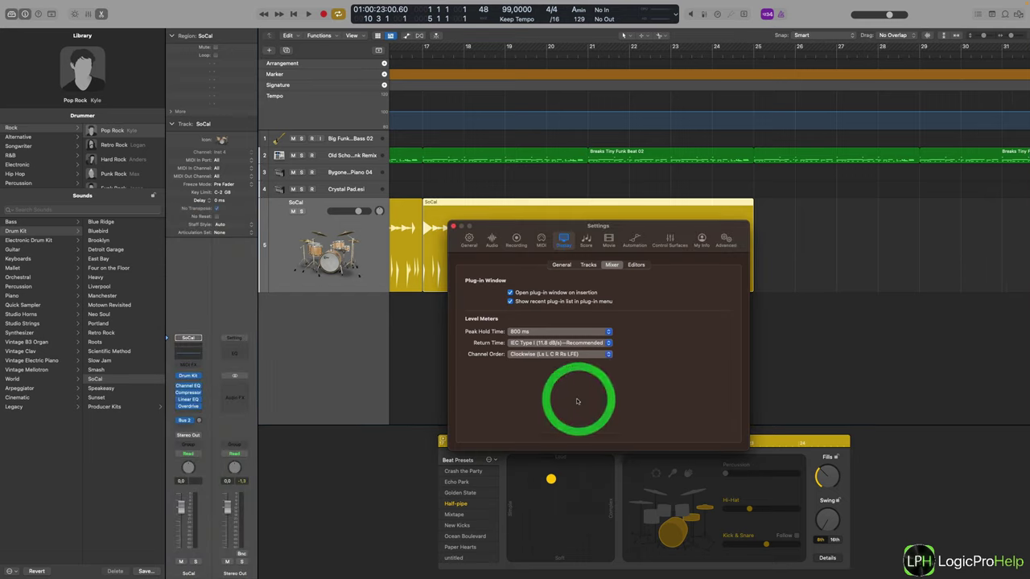
click(537, 380)
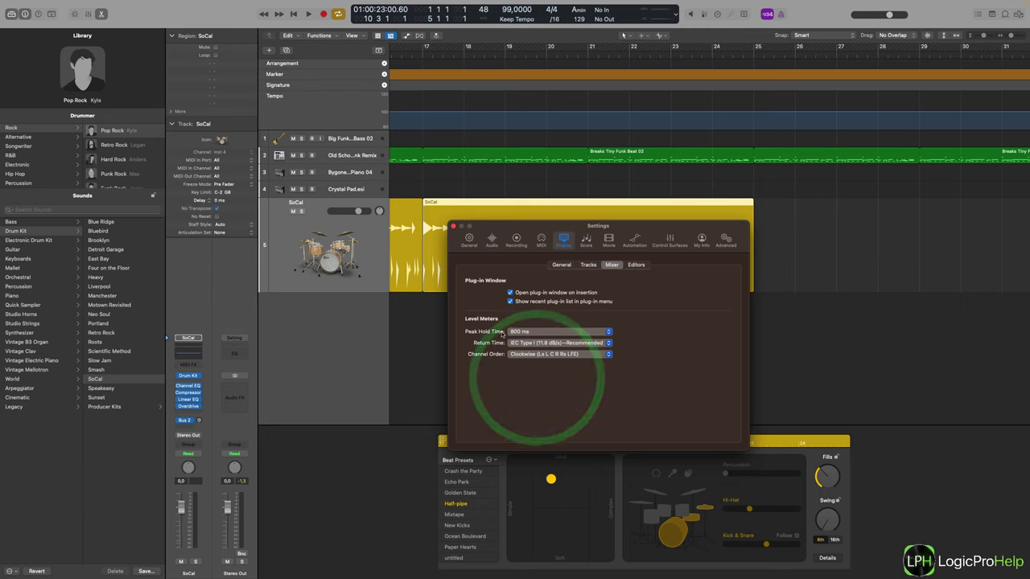
Play the project from the beginning with the Mixer shown and lower the SoCal track's volume to -2.8 dB
drag(552, 225, 588, 143)
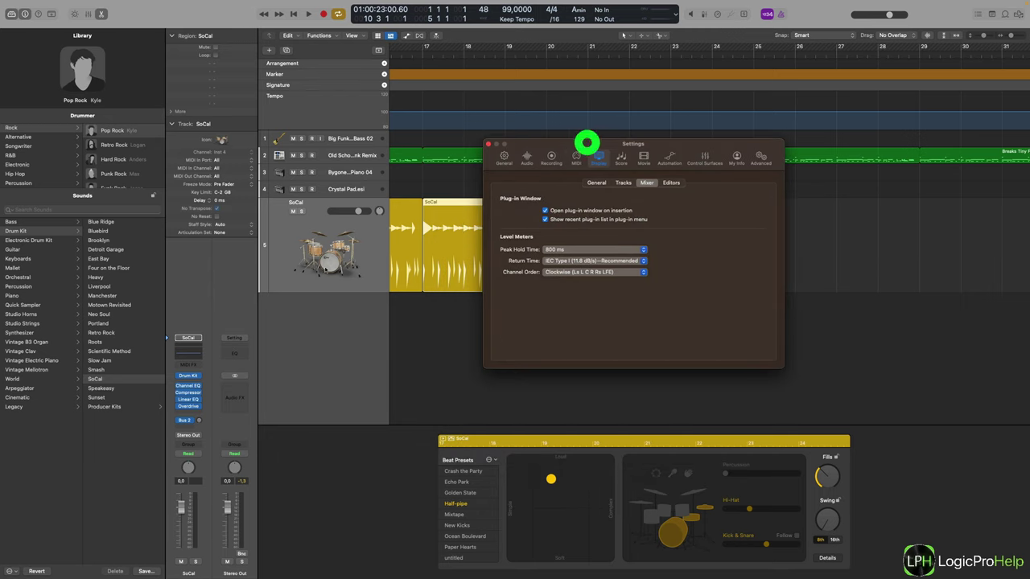
key(x)
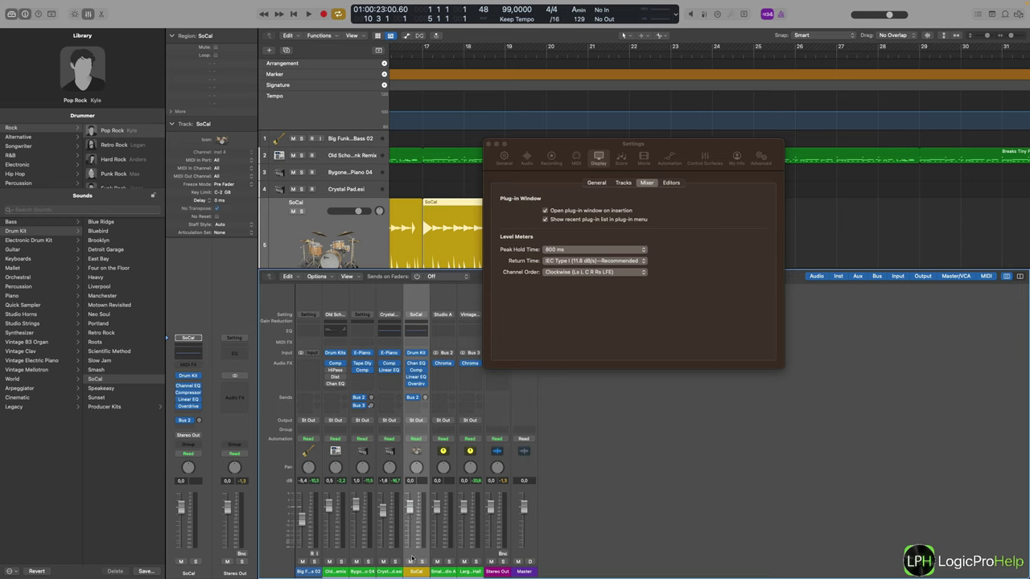
scroll(429, 254, left, 10)
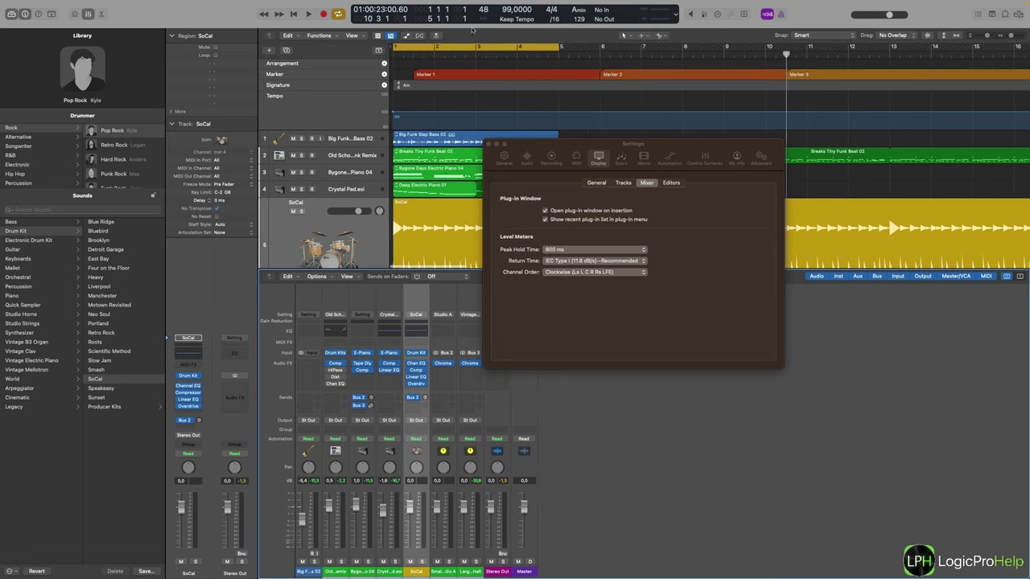
key(Return)
key(space)
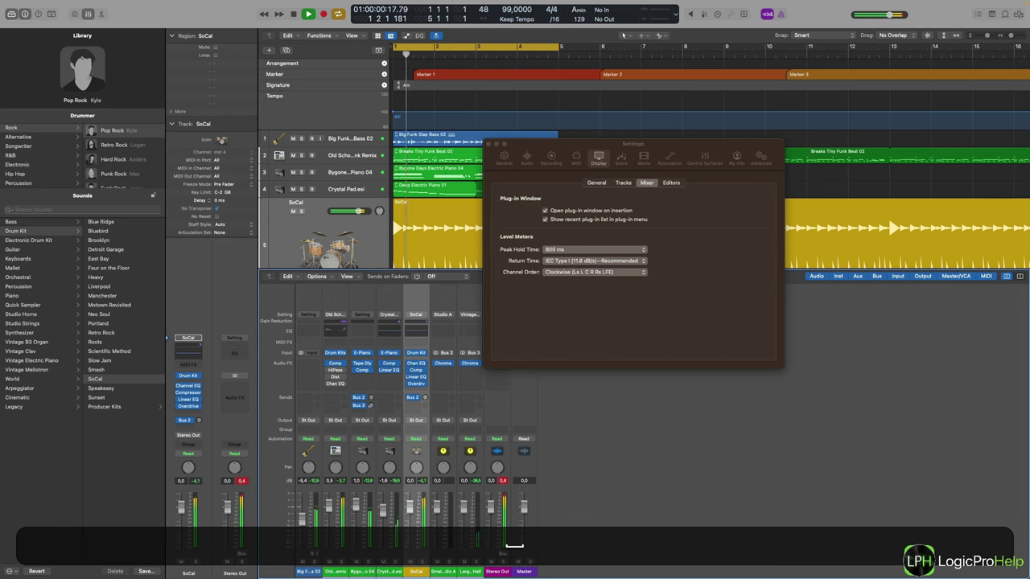
drag(358, 211, 346, 211)
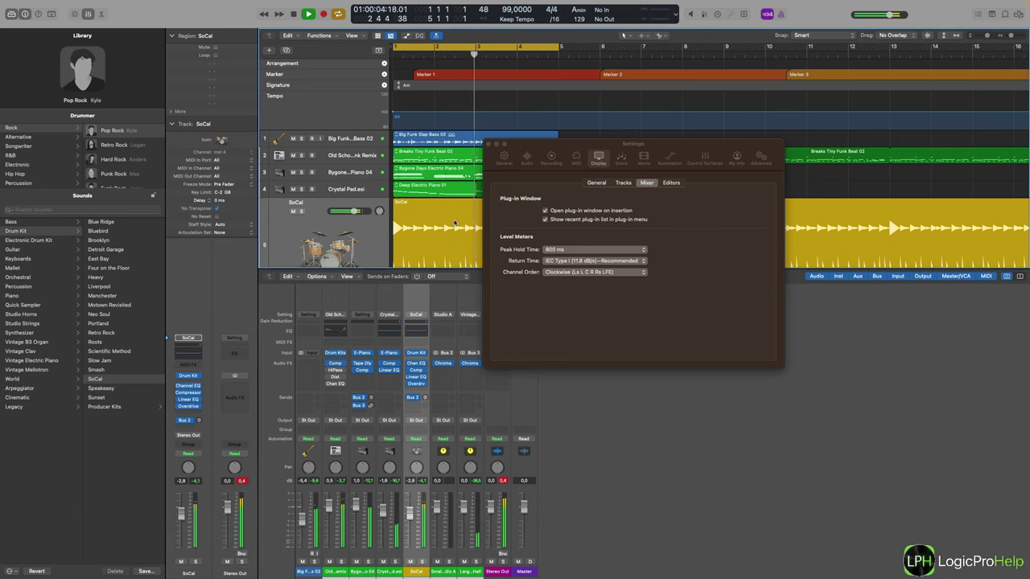
key(space)
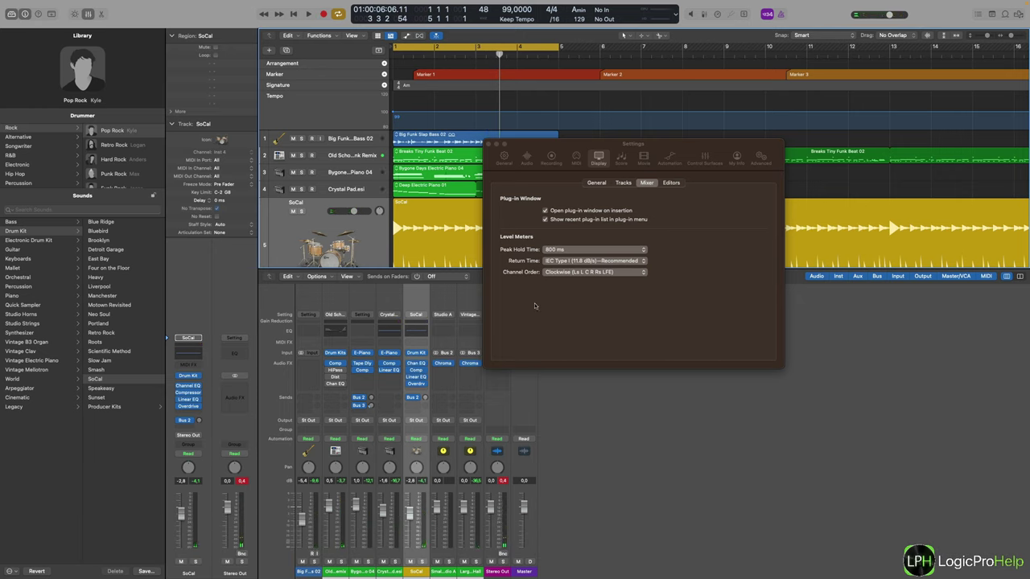
Try an Infinite peak hold time for the level meters during playback, and set it back to 800 ms
click(557, 250)
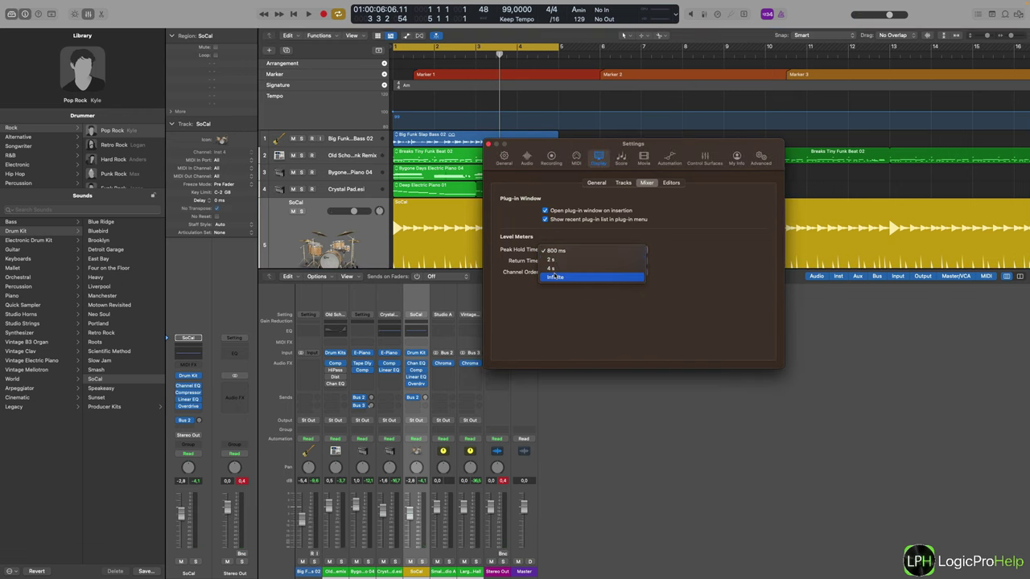
click(556, 278)
key(space)
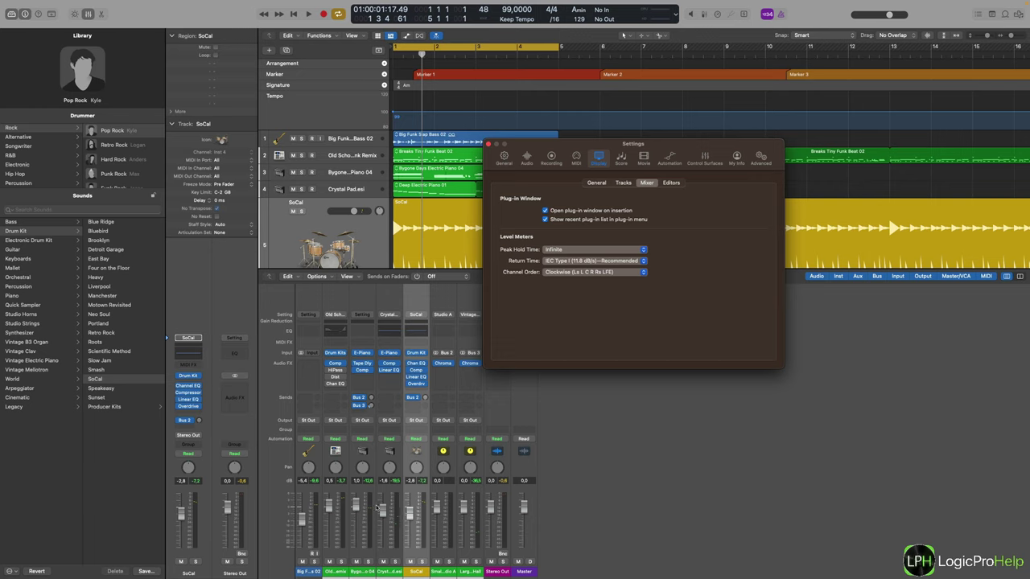
click(554, 249)
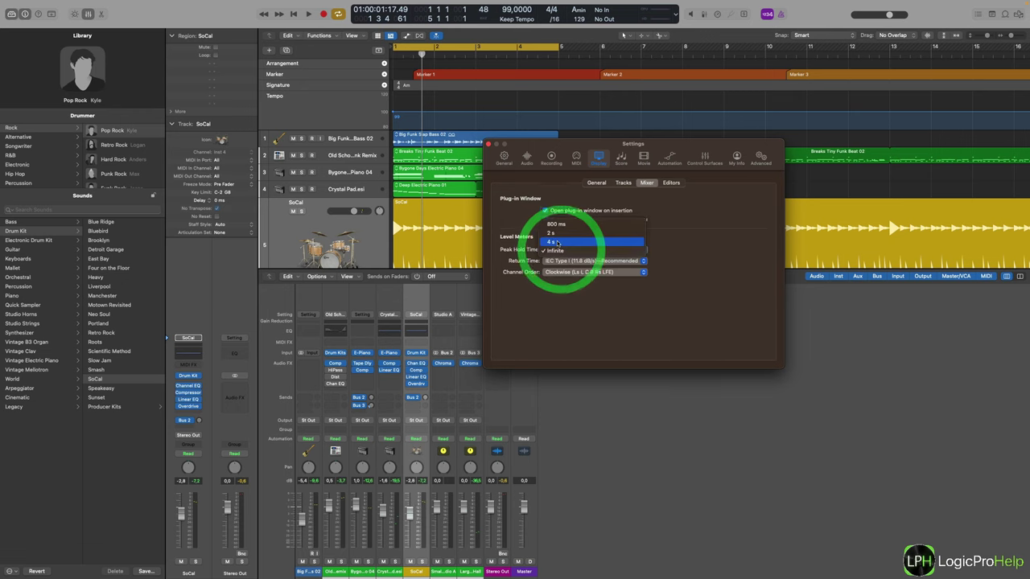
click(552, 224)
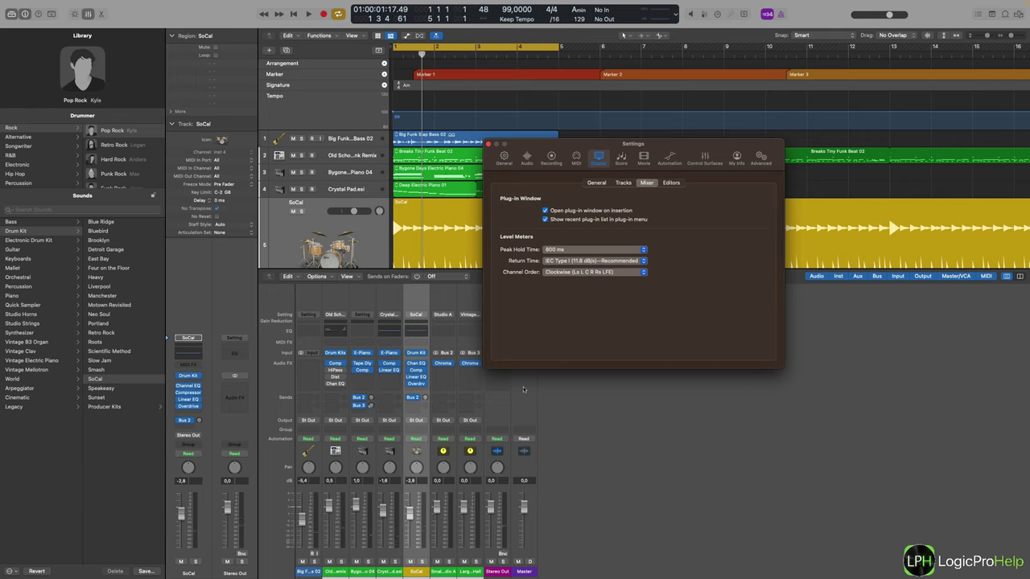
Try the Very Slow (4 dB/s) return time for the level meters during playback
click(562, 262)
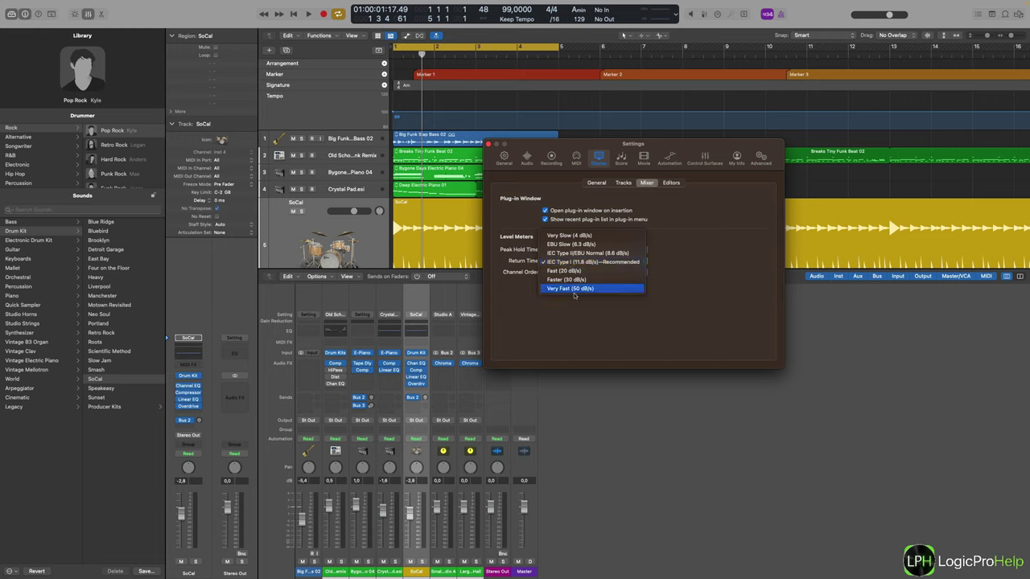
click(537, 338)
key(space)
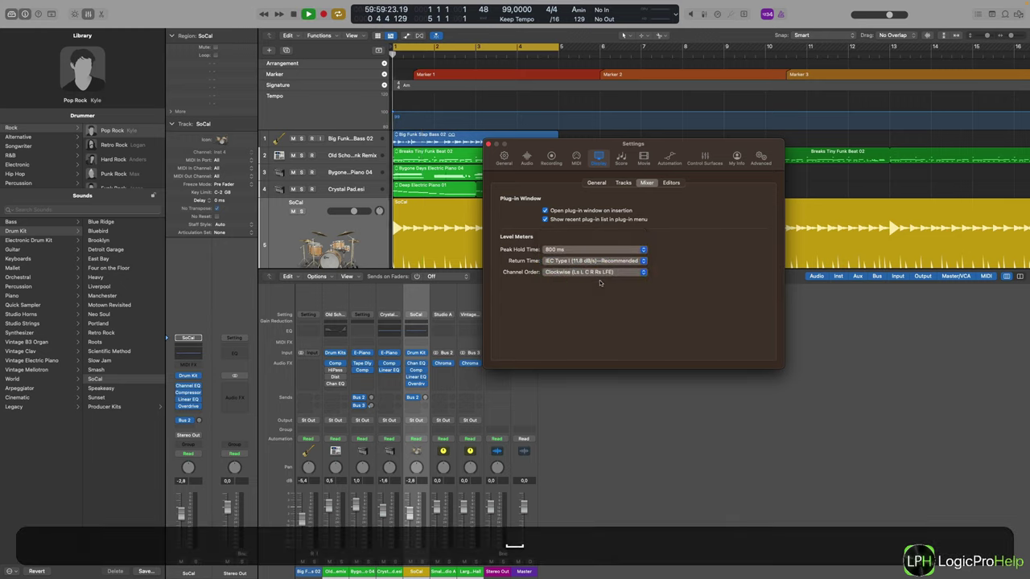
click(567, 261)
click(575, 235)
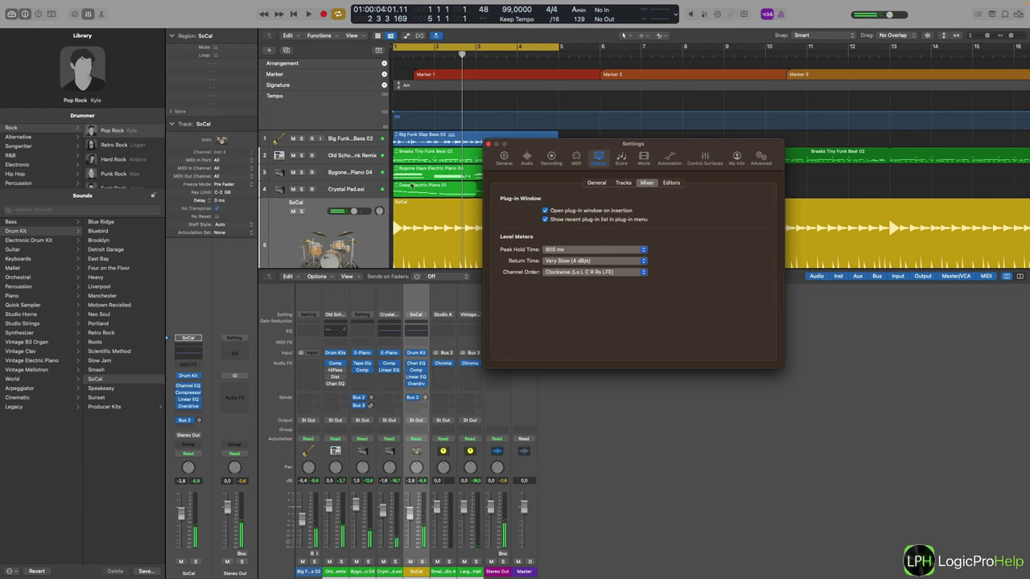
Try the Very Fast (50 dB/s) return time and play the project to watch the level meters
click(554, 261)
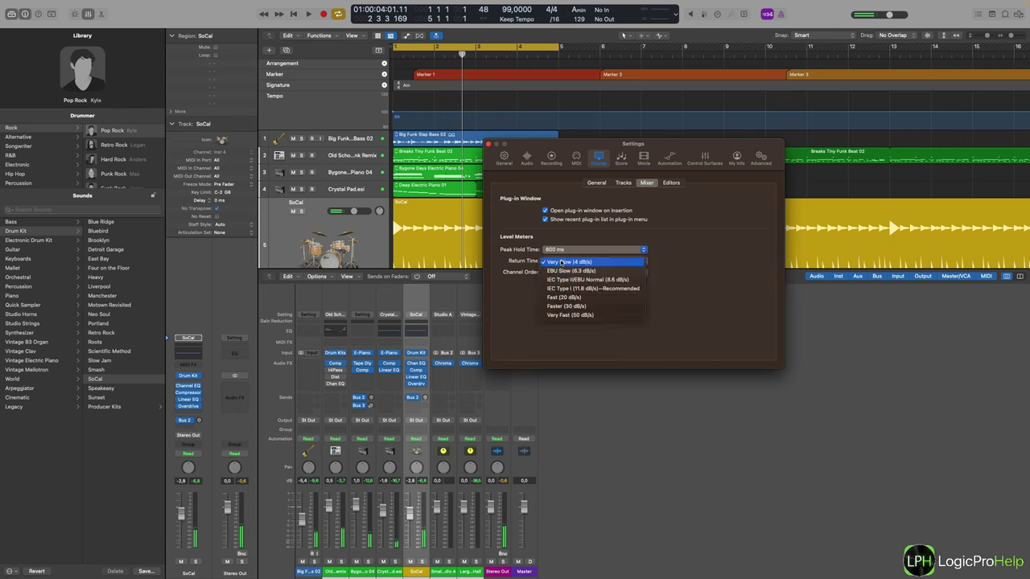
click(569, 315)
key(space)
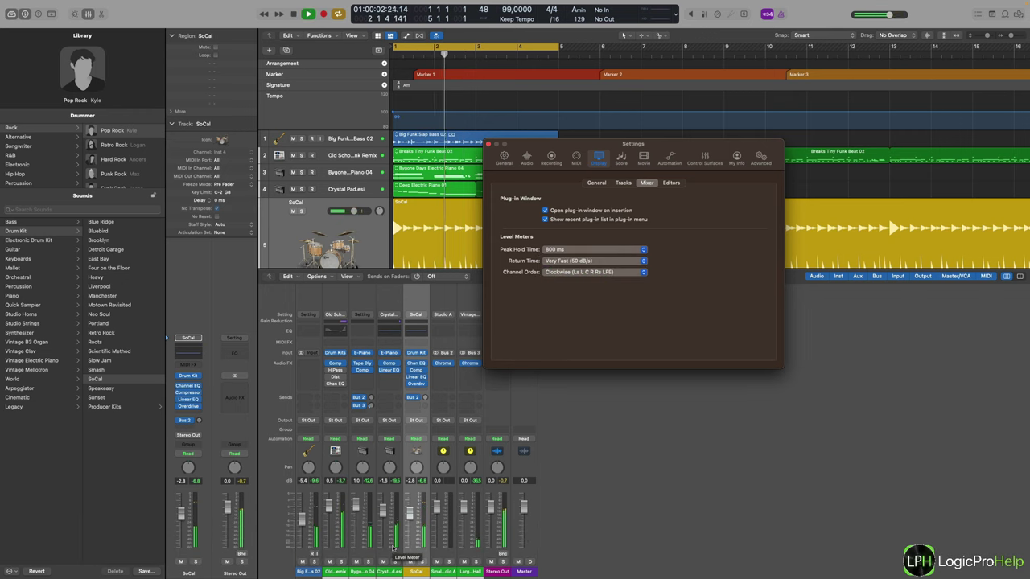
key(space)
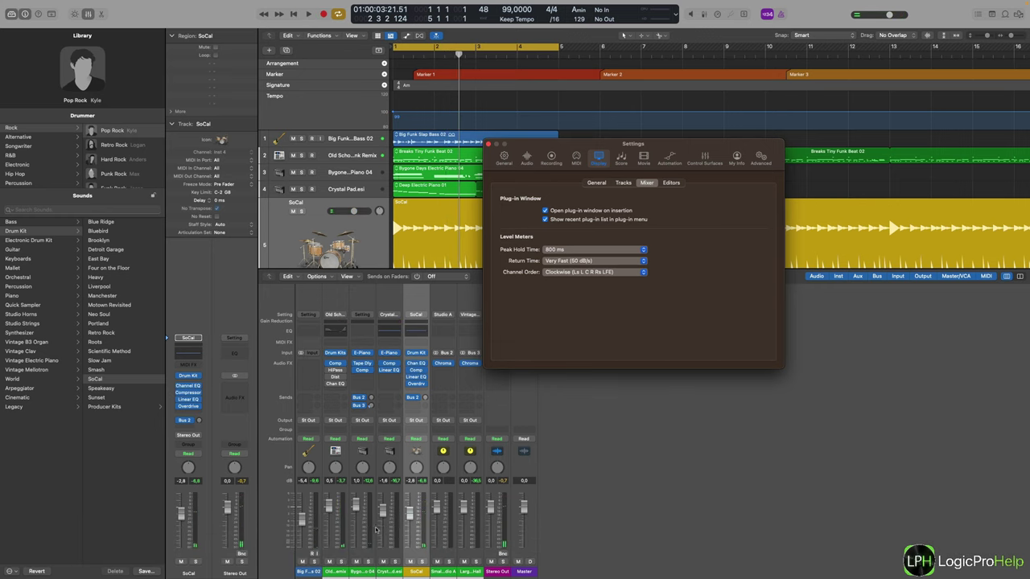
key(space)
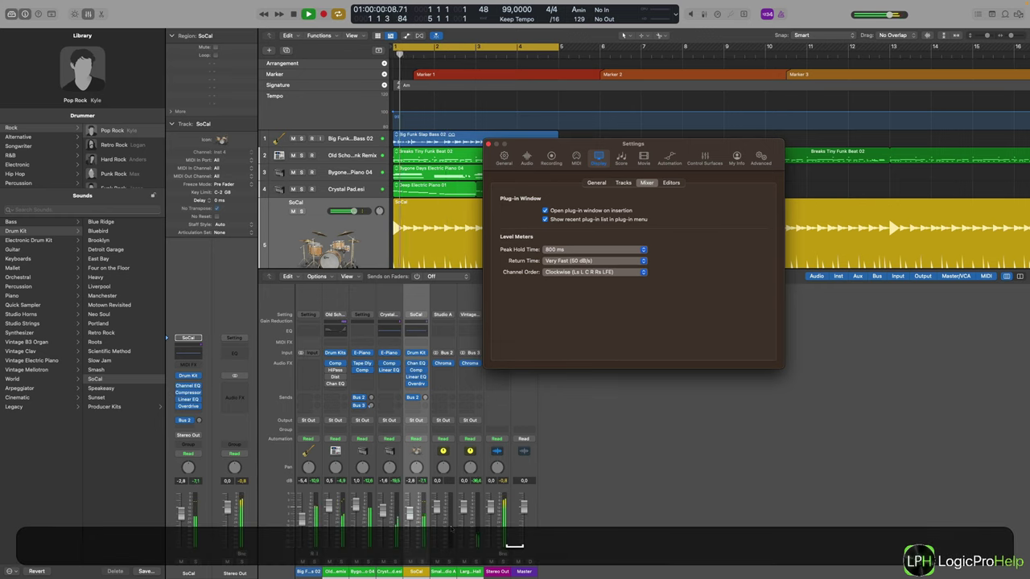
Set the level meters' return time back to IEC Type I (11.8 dB/s)—Recommended and play the project to check the meters
click(582, 261)
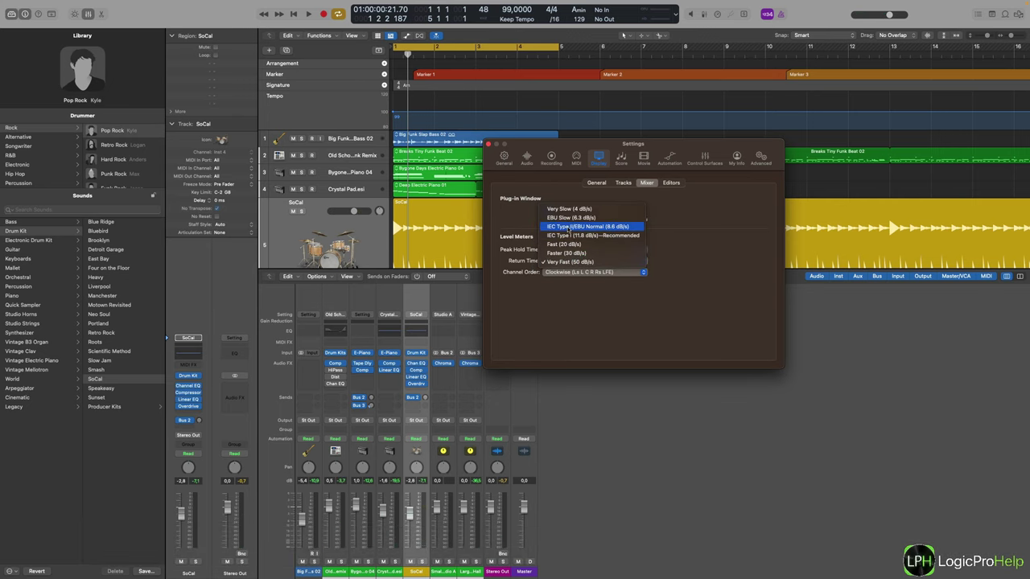
click(624, 237)
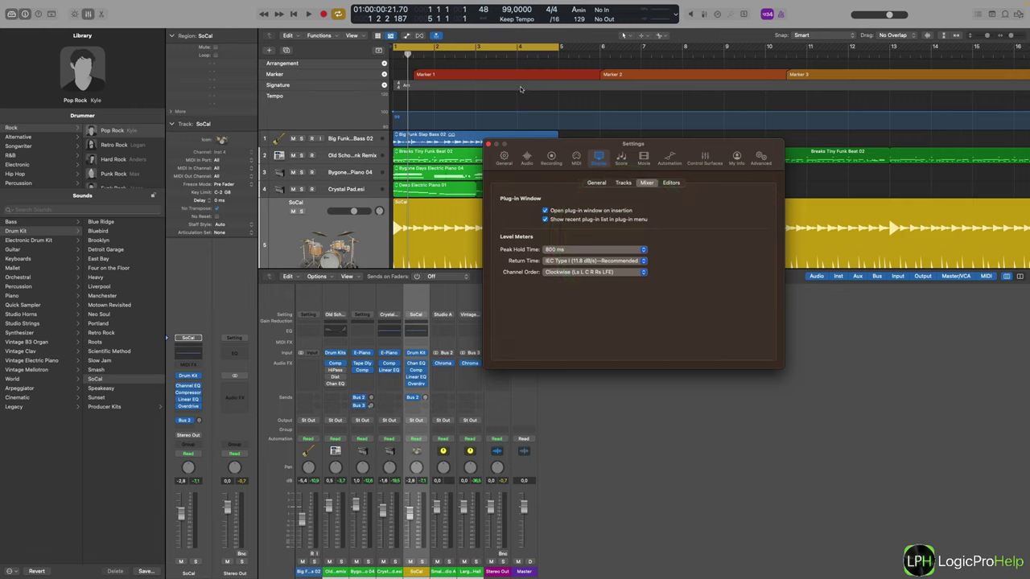
key(space)
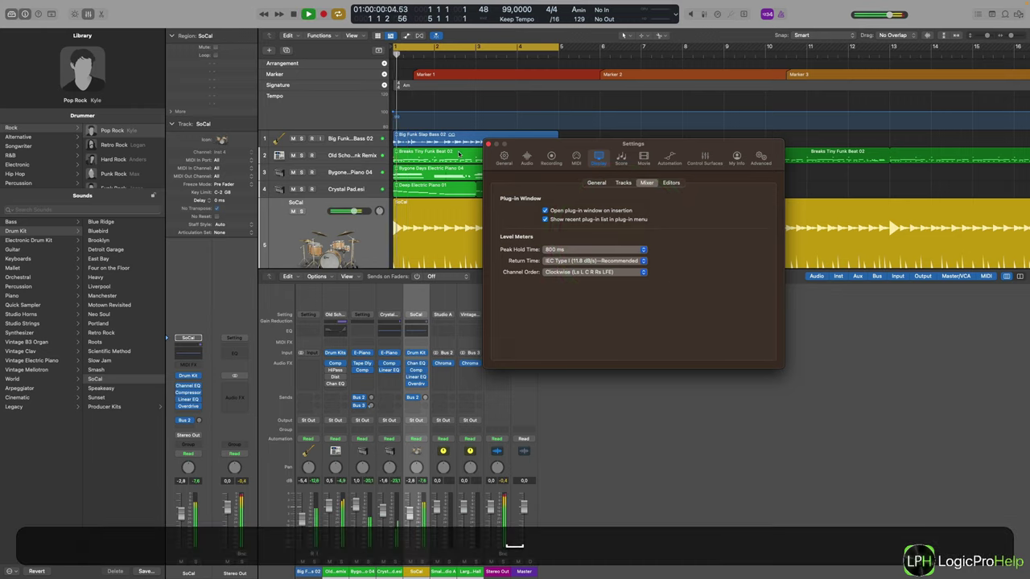
key(space)
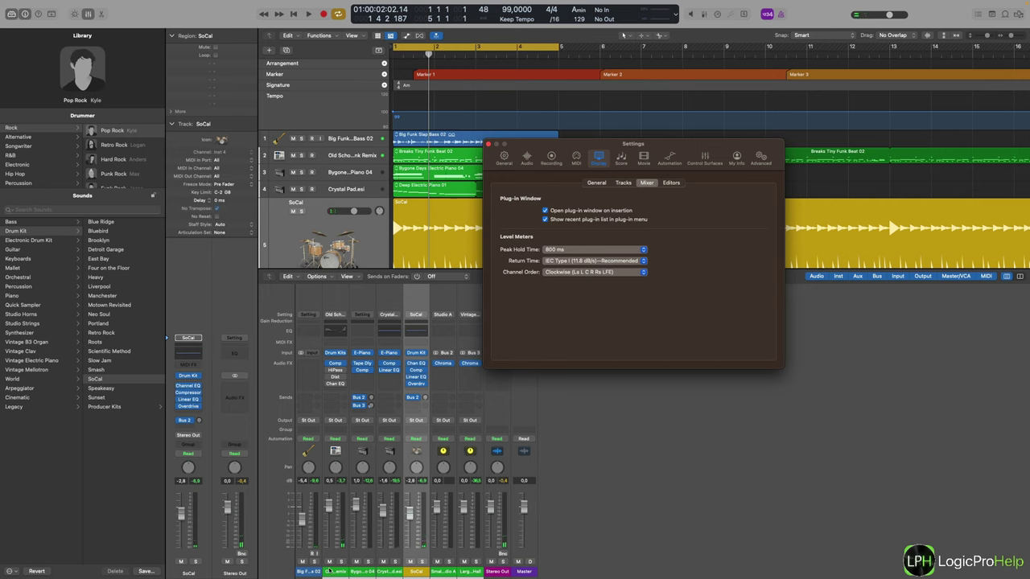
key(space)
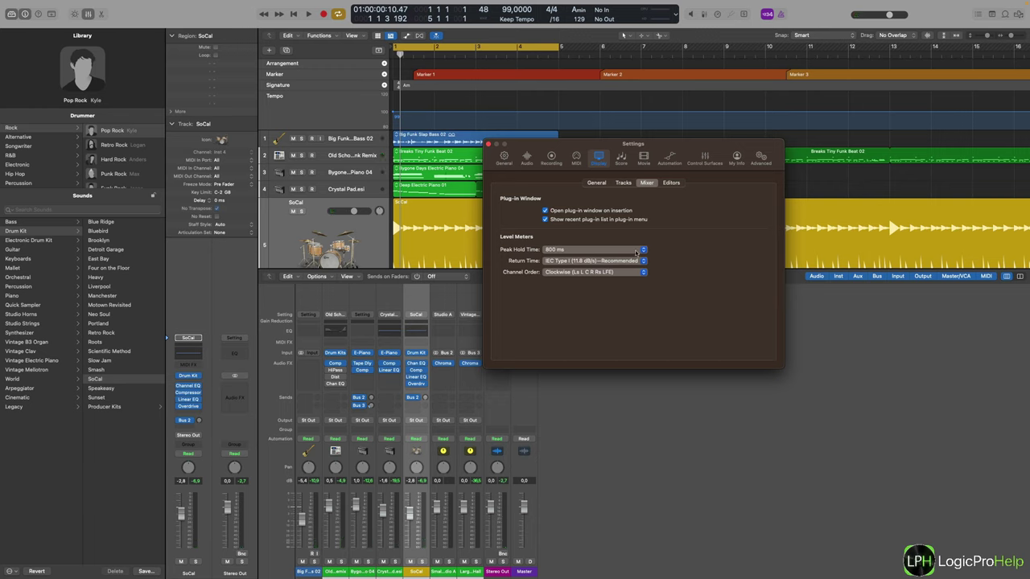
click(583, 263)
click(628, 314)
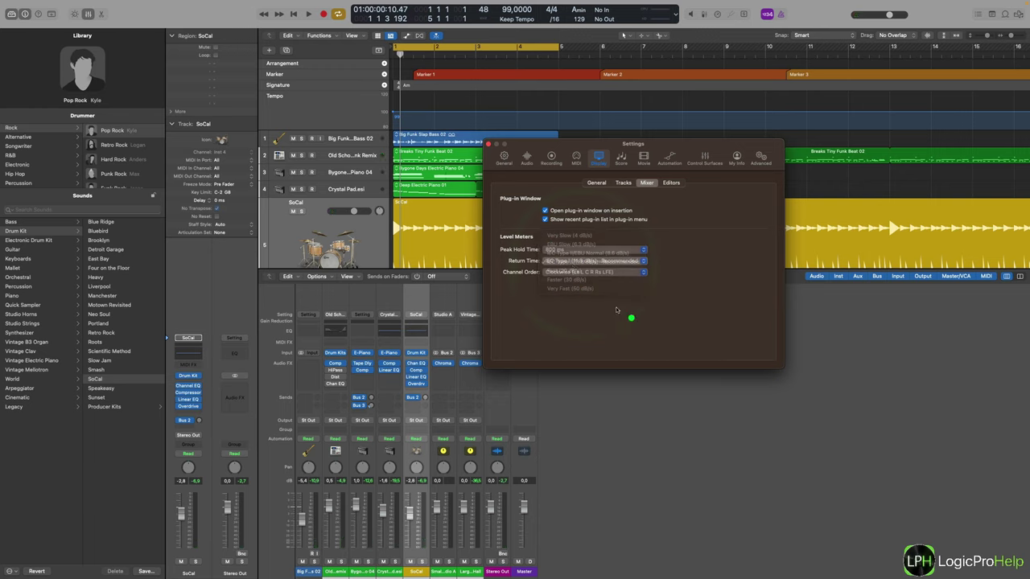
click(579, 265)
click(640, 304)
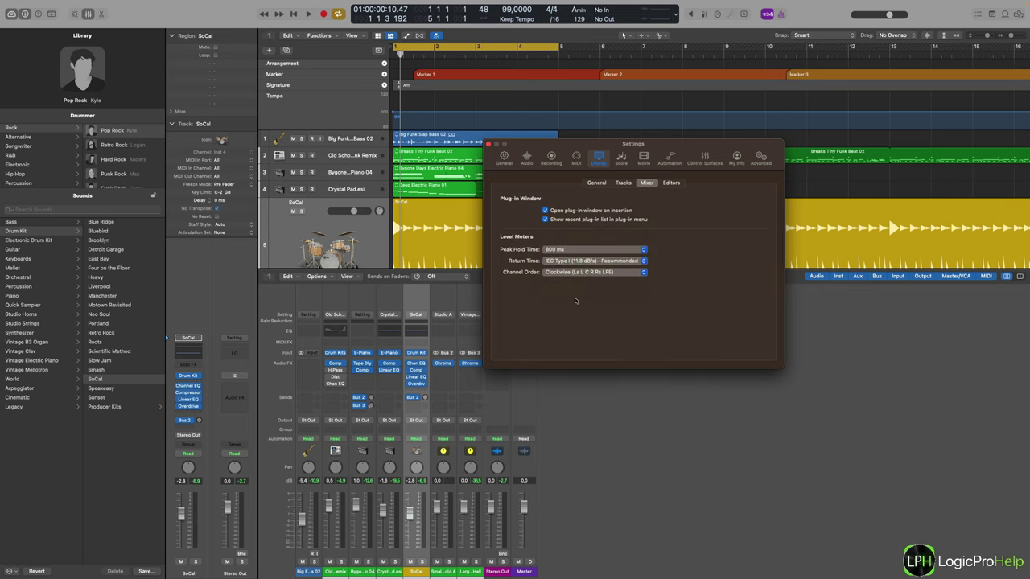
Check the channel order options available for the Mixer's level meters without changing the Clockwise setting
click(567, 272)
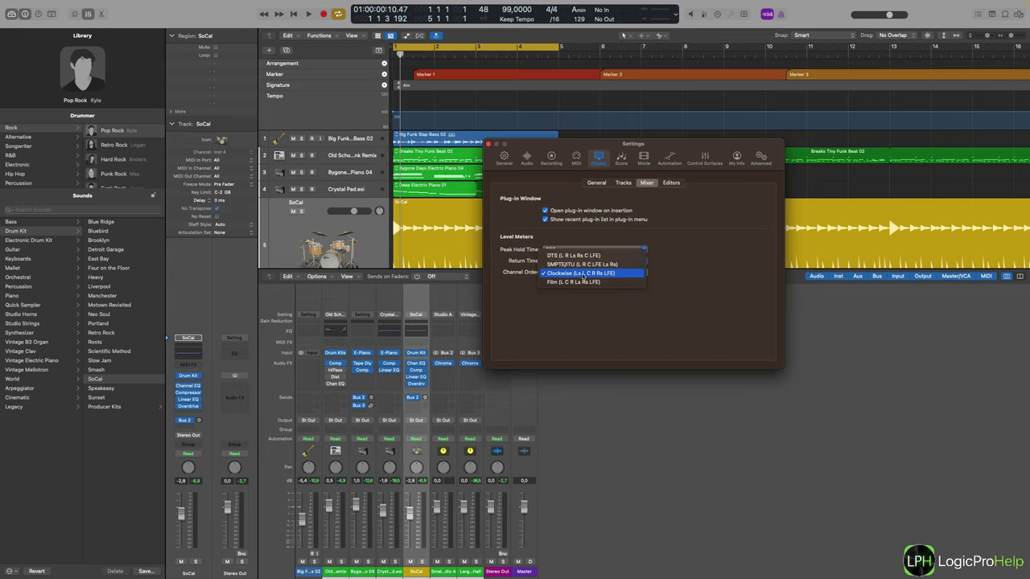
click(650, 358)
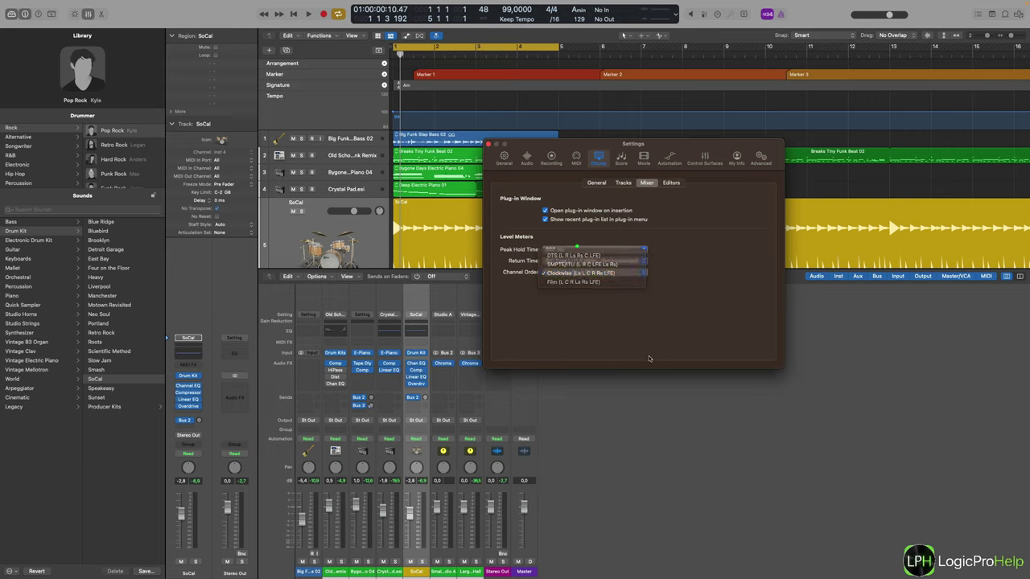
Show the Editors display settings, hide the Mixer, and open the Breaks Tiny Funk Beat 02 region in the Piano Roll
click(671, 183)
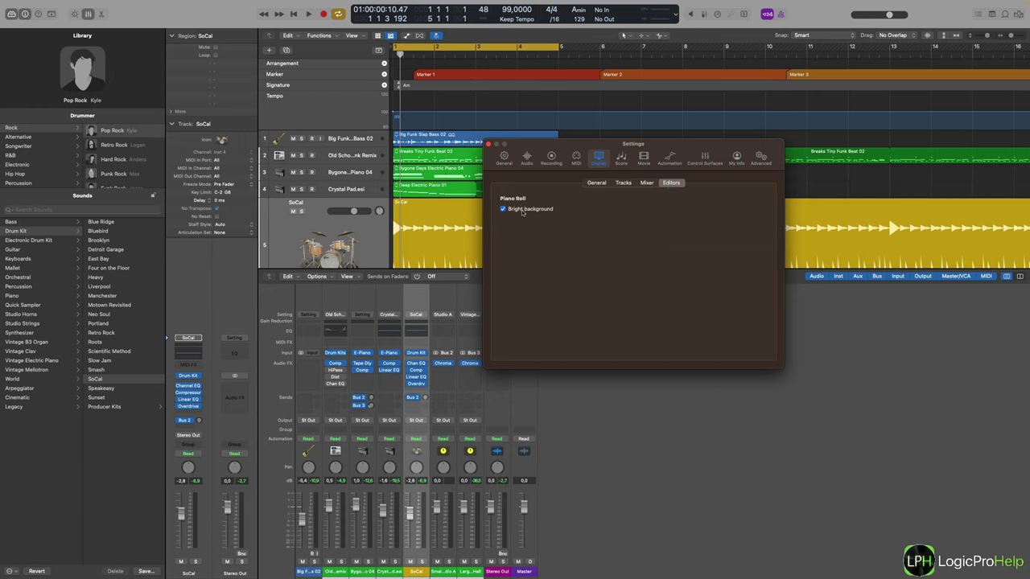
drag(579, 145, 694, 85)
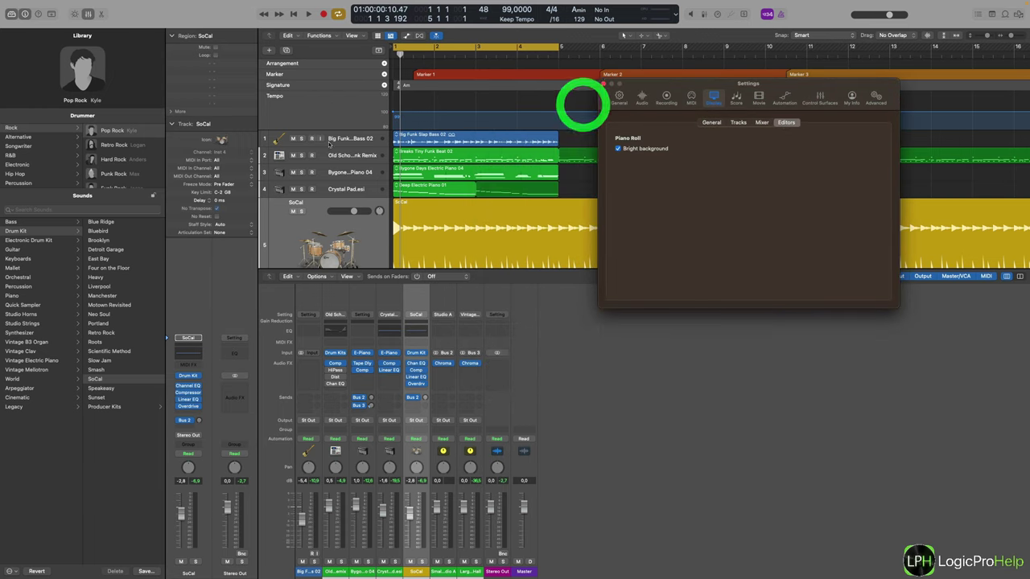
click(88, 14)
double_click(439, 152)
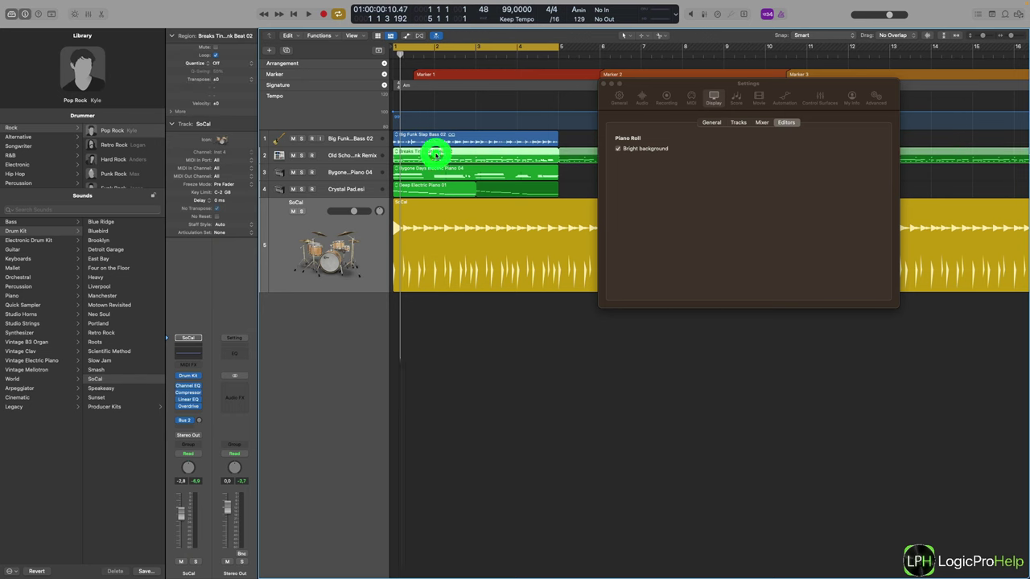
Try the Piano Roll without its bright background, look over the notes, and turn the bright background back on
click(618, 148)
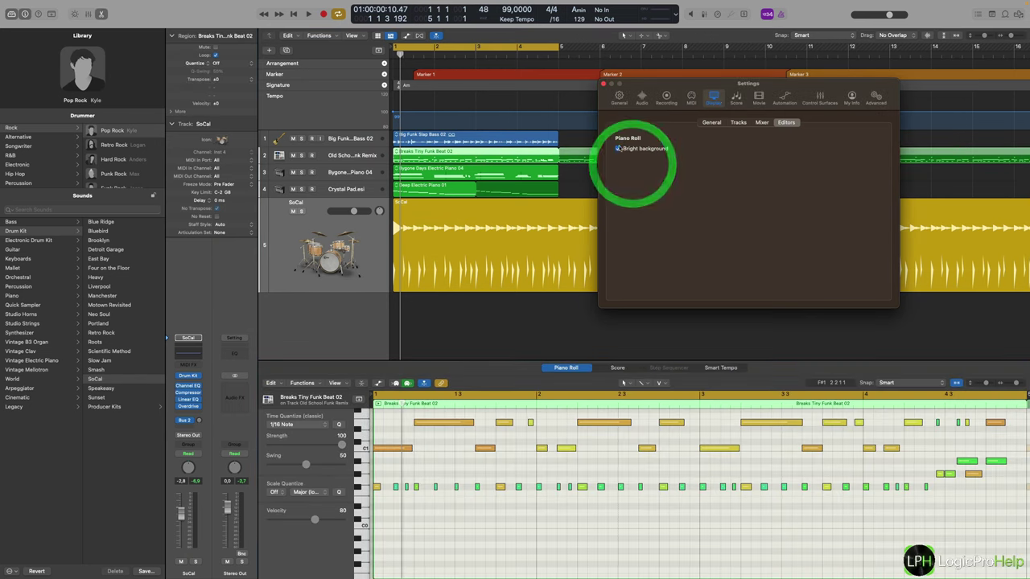
scroll(631, 456, up, 3)
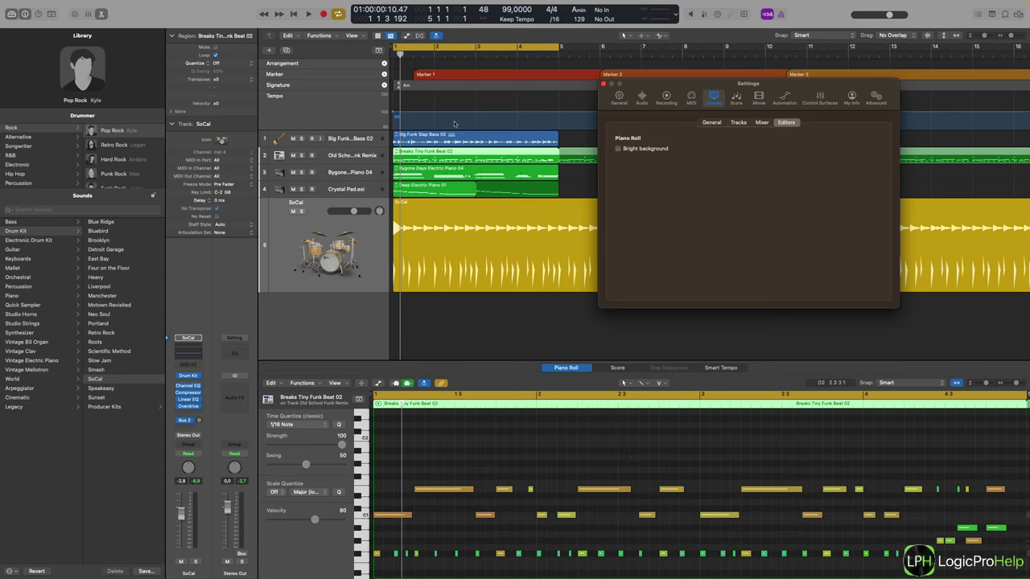
scroll(621, 456, down, 8)
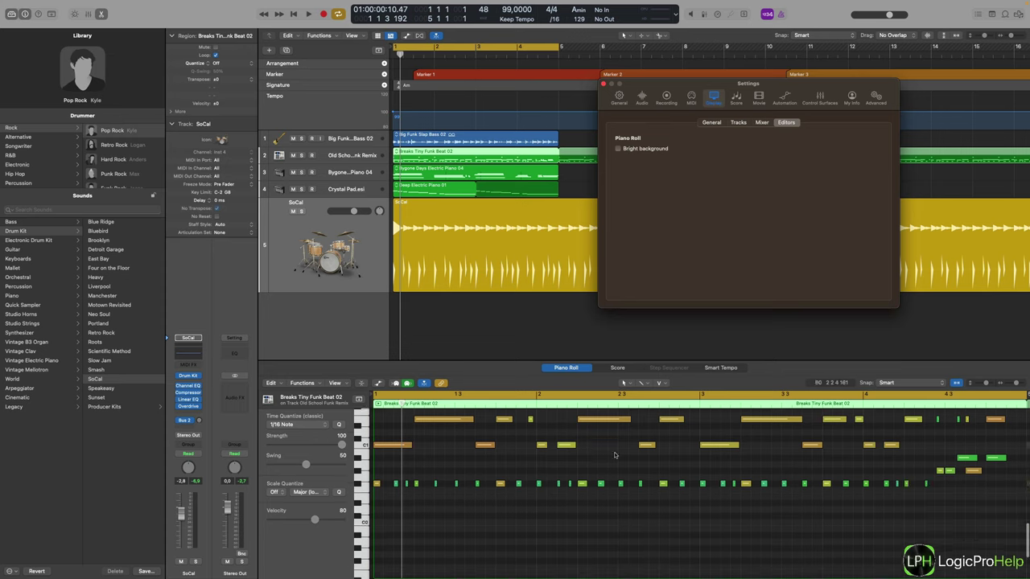
scroll(601, 456, up, 5)
click(618, 149)
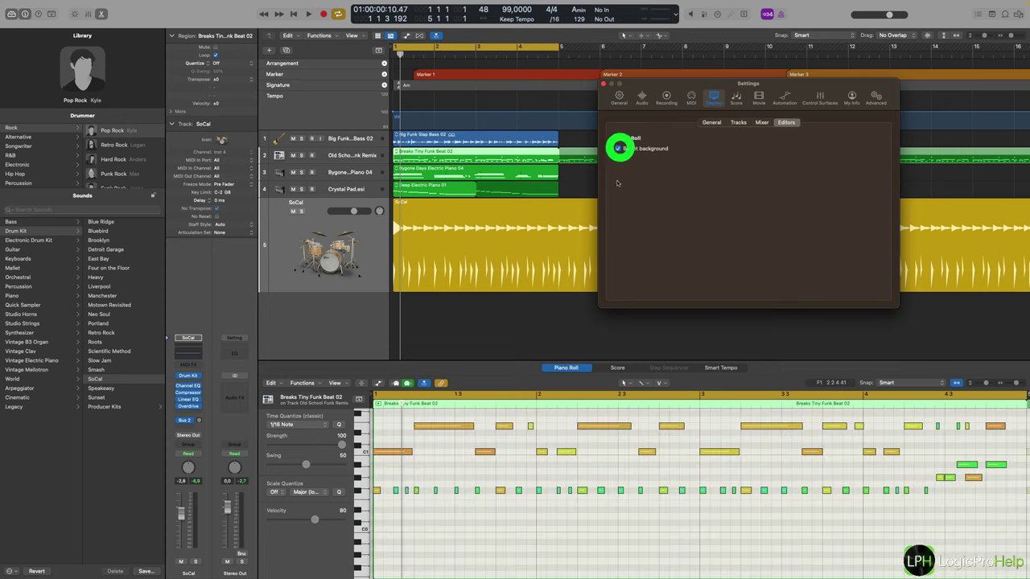
Examine the notes, empty key rows and looped section of Breaks Tiny Funk Beat 02 against the bright Piano Roll background
scroll(507, 438, up, 6)
scroll(481, 460, up, 5)
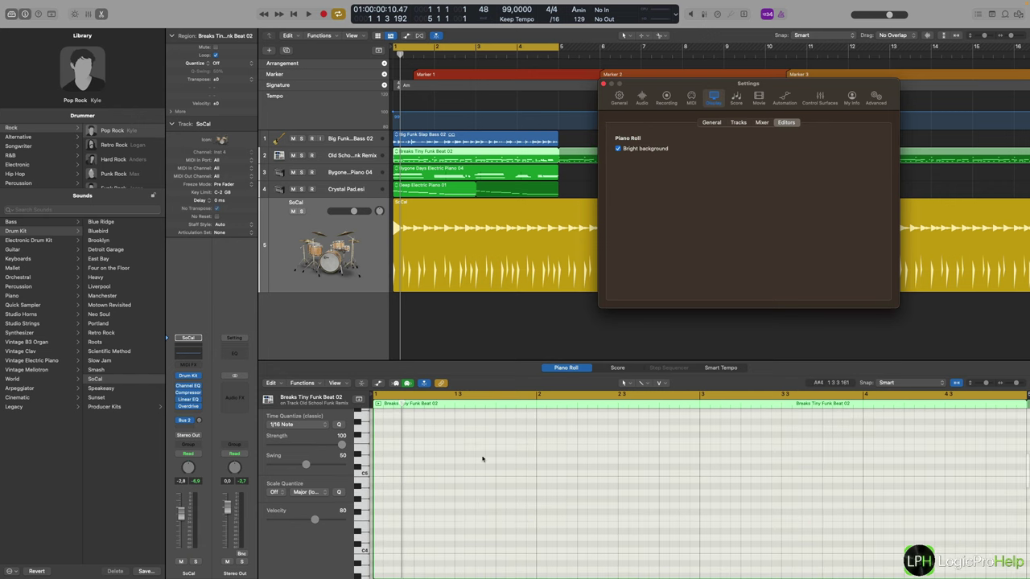
scroll(482, 459, down, 8)
scroll(482, 460, up, 6)
scroll(482, 459, right, 1)
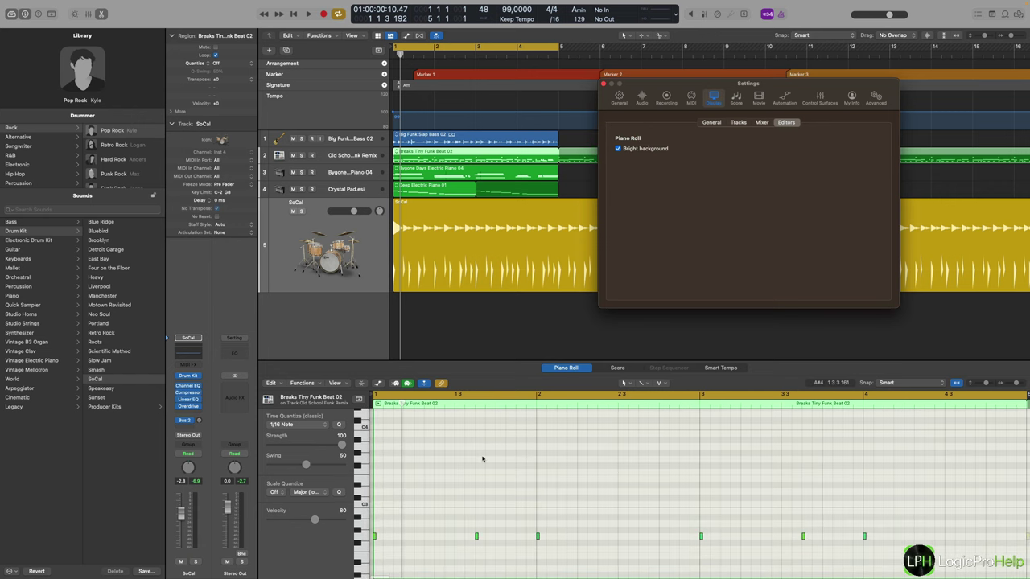
scroll(477, 470, down, 5)
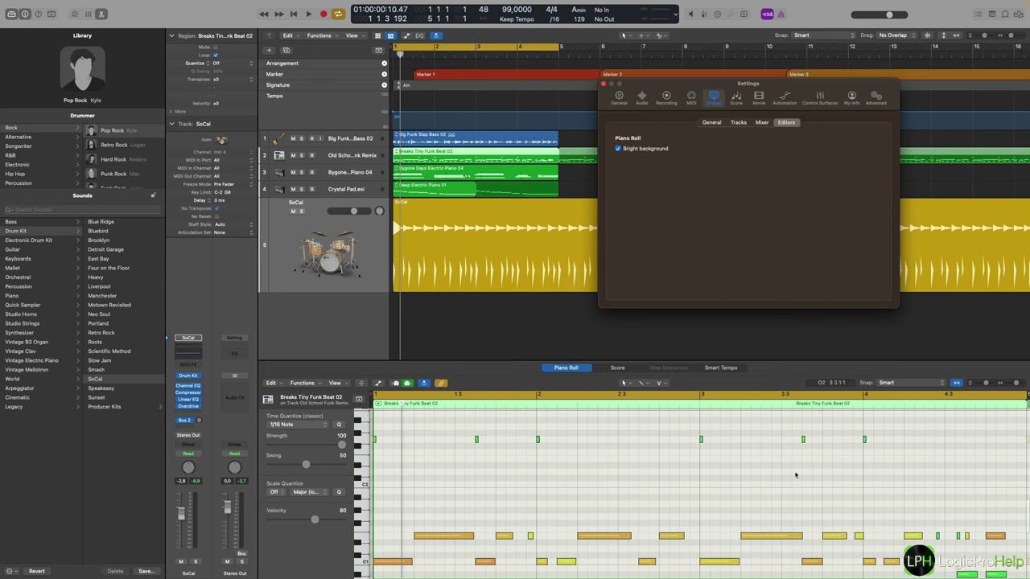
scroll(870, 481, down, 5)
scroll(764, 467, right, 4)
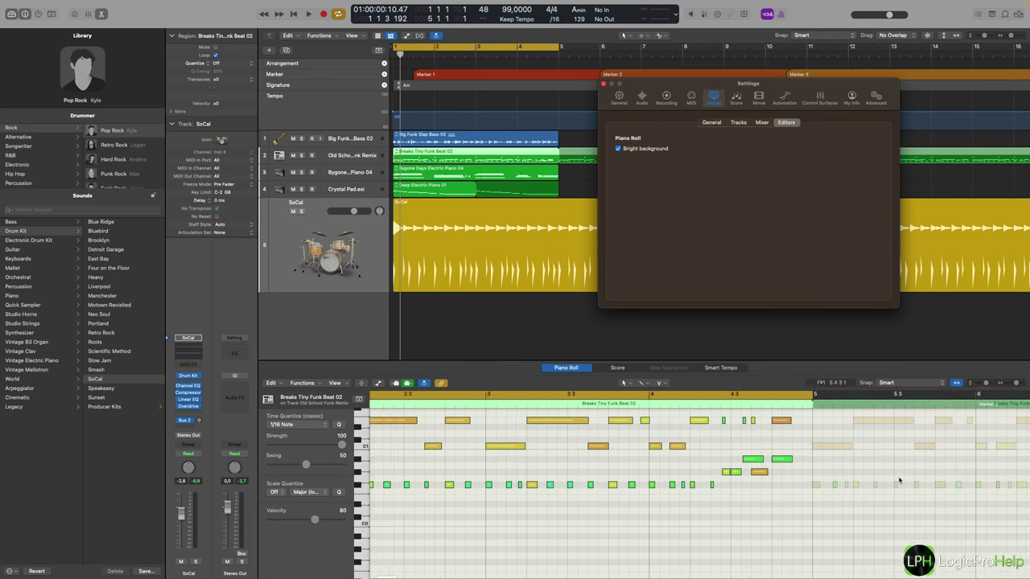
scroll(597, 449, up, 2)
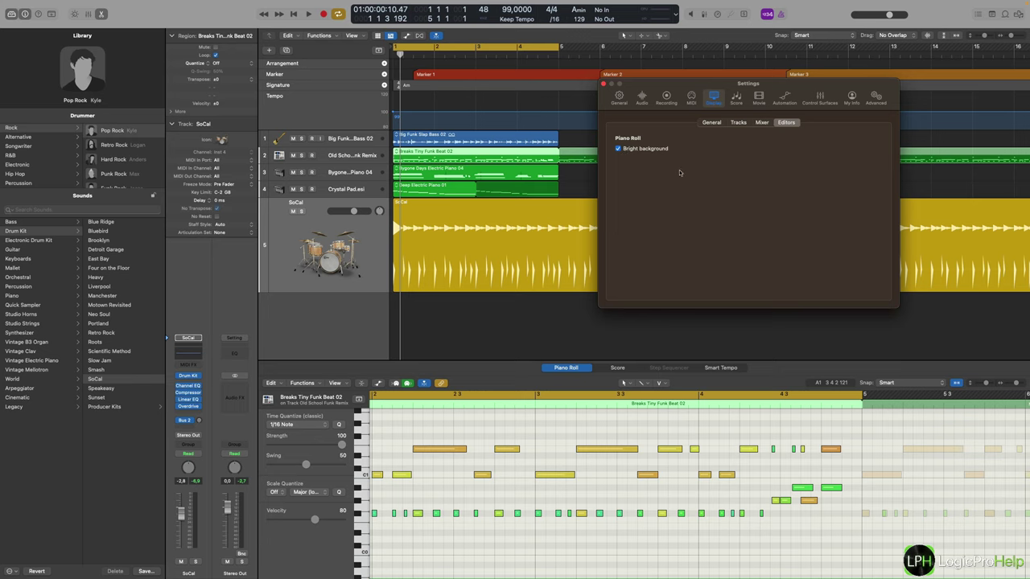
Switch the Piano Roll's bright background off and on again to compare both looks, and inspect the note grid
click(618, 149)
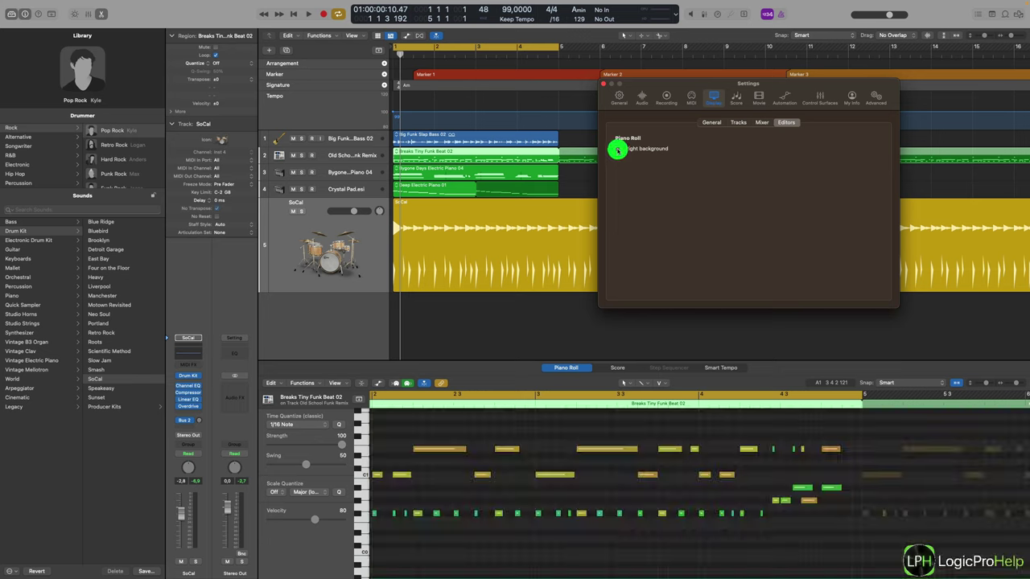
click(618, 149)
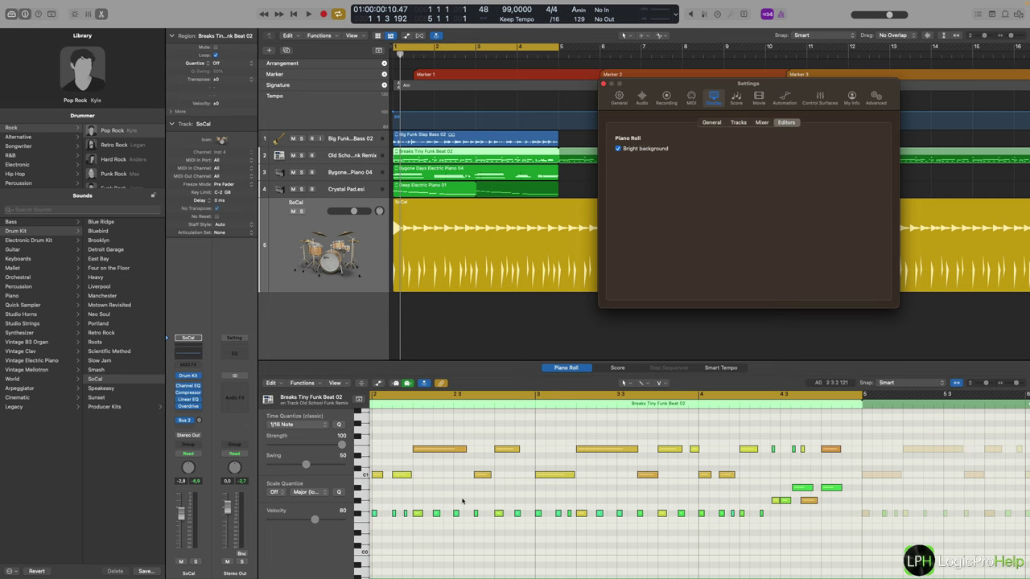
scroll(511, 487, down, 3)
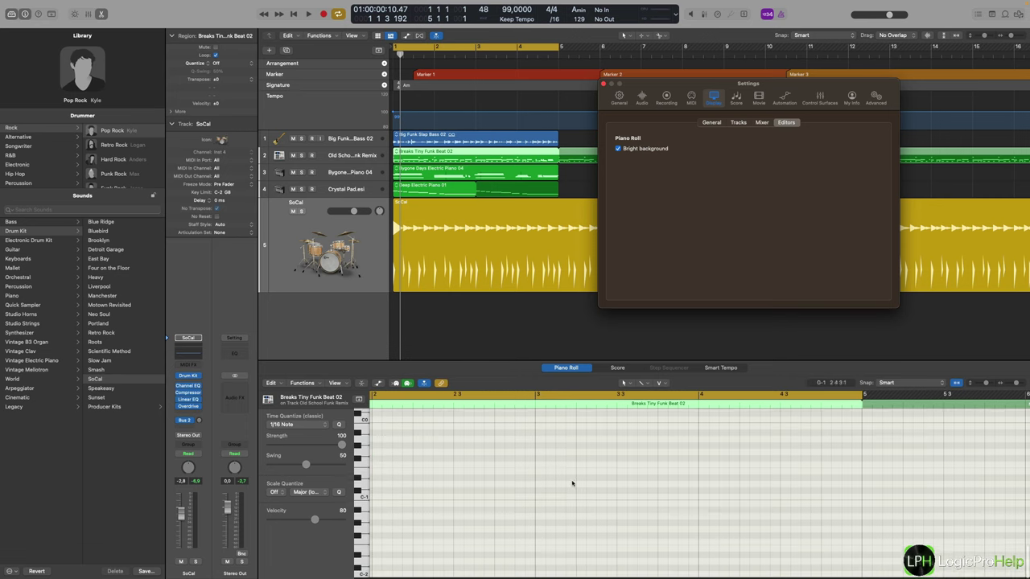
scroll(540, 500, up, 5)
scroll(540, 500, left, 5)
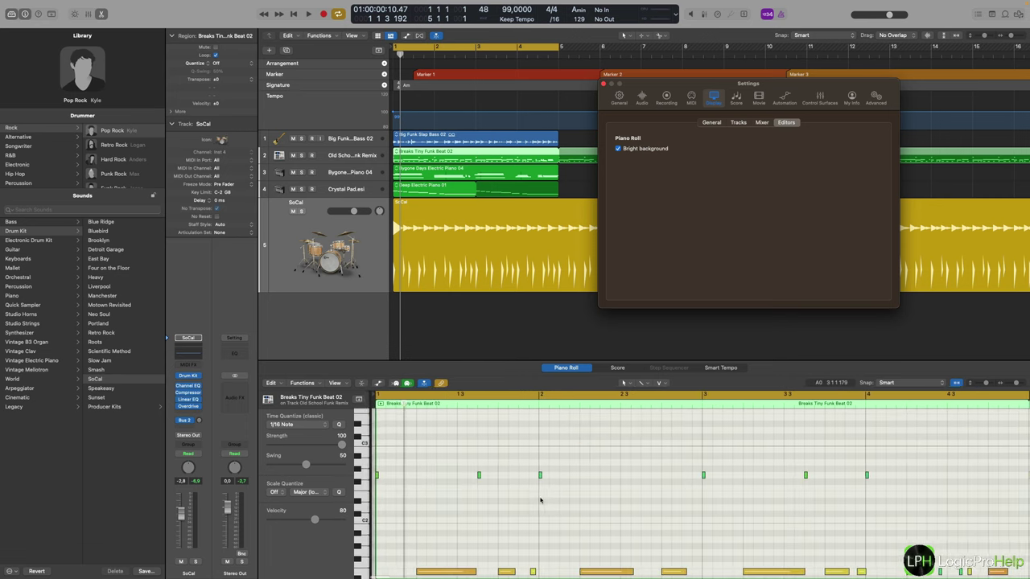
scroll(540, 499, down, 2)
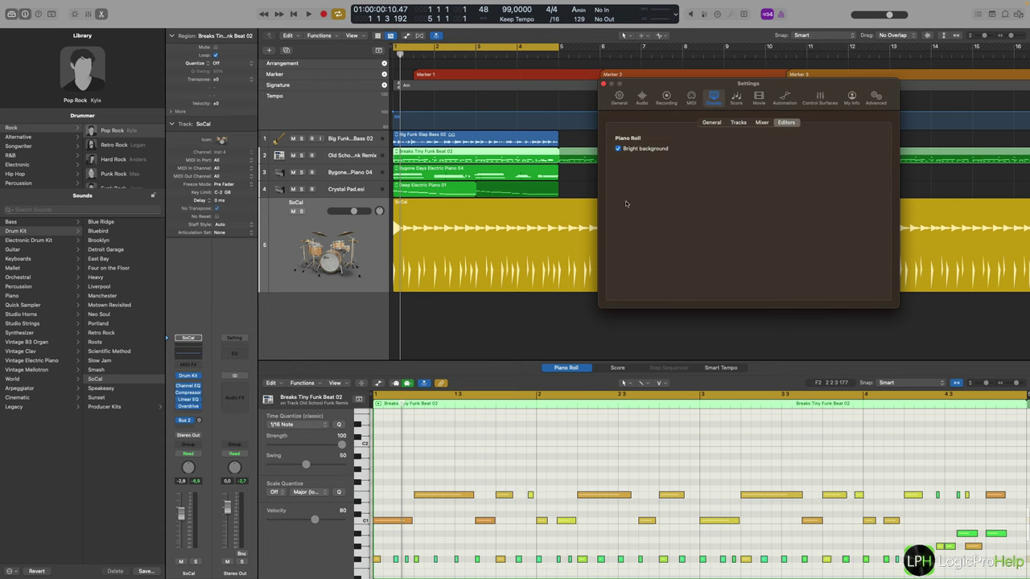
Review the General, Tracks, Mixer and Editors display settings, finishing on the General ones
click(712, 122)
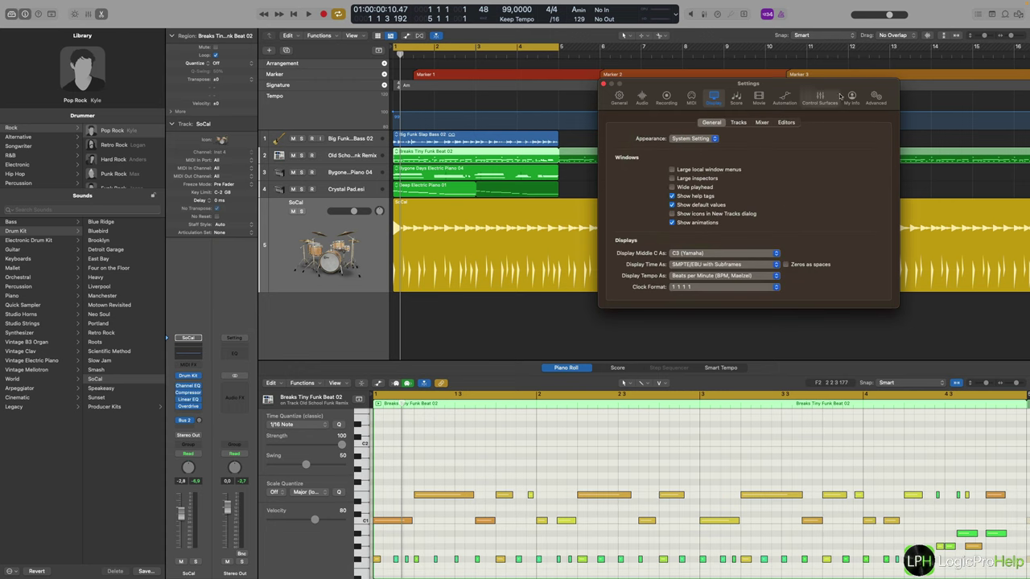
drag(817, 89, 771, 87)
click(693, 121)
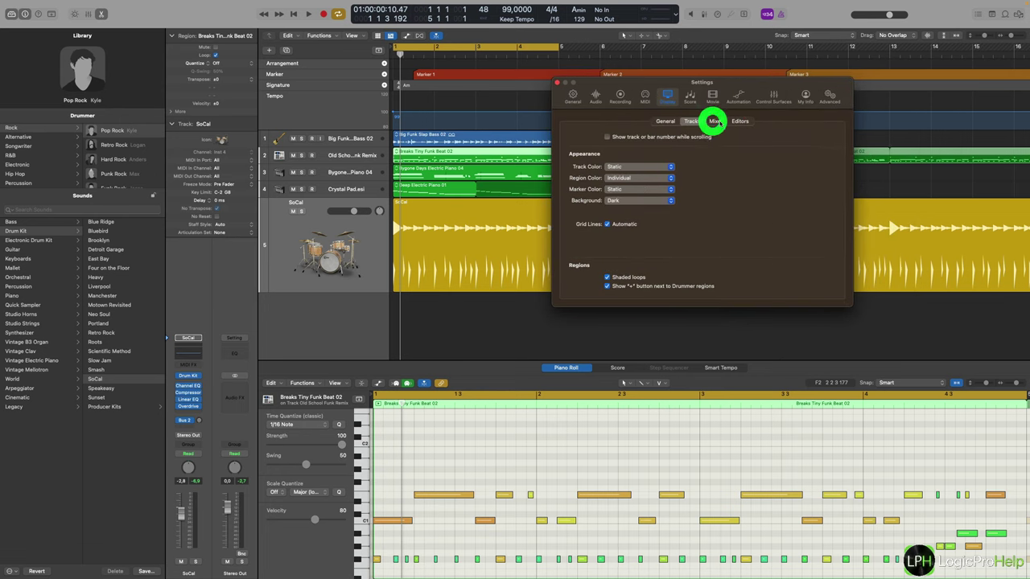
click(715, 121)
click(740, 121)
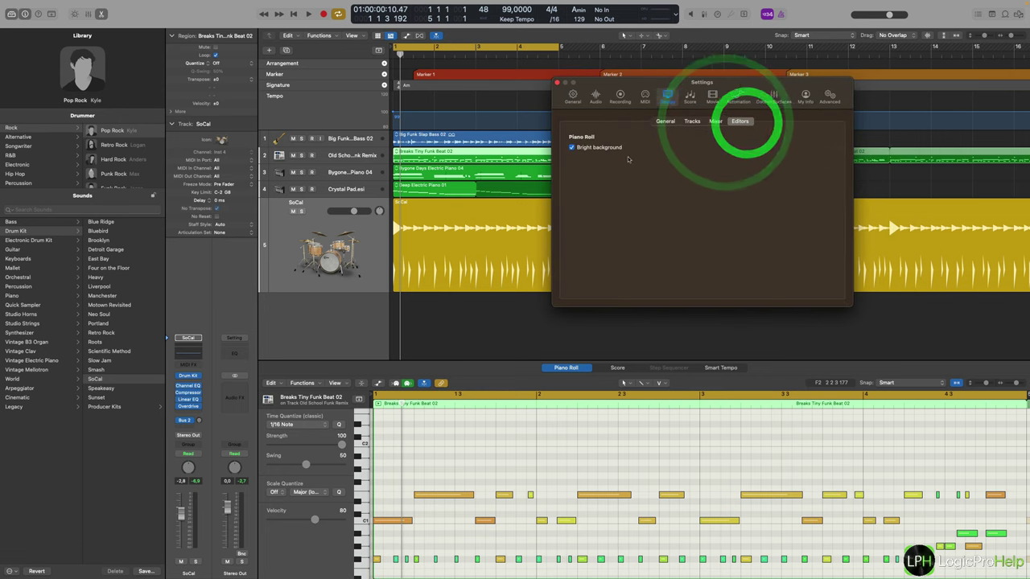
click(691, 122)
click(725, 122)
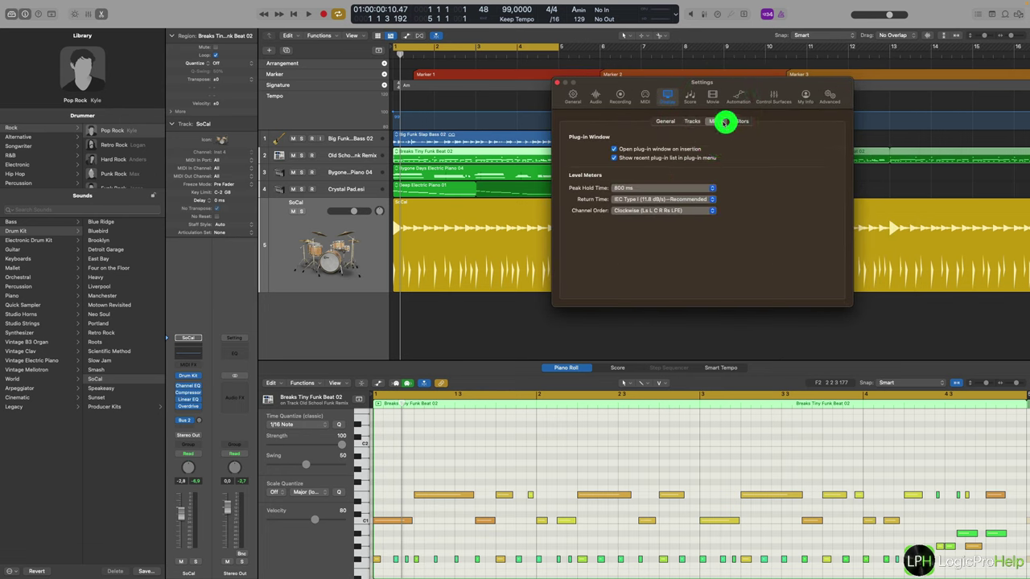
click(664, 121)
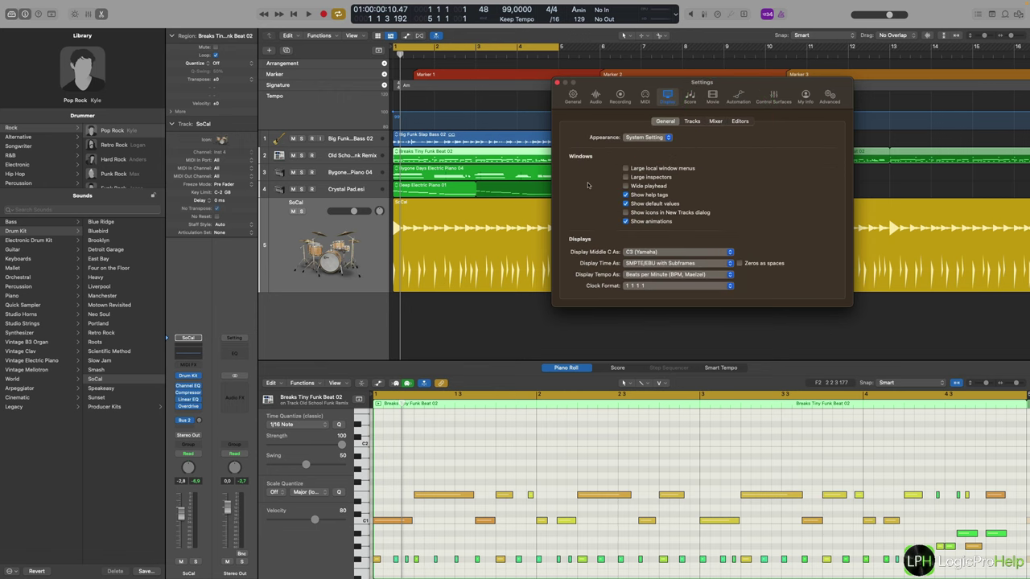